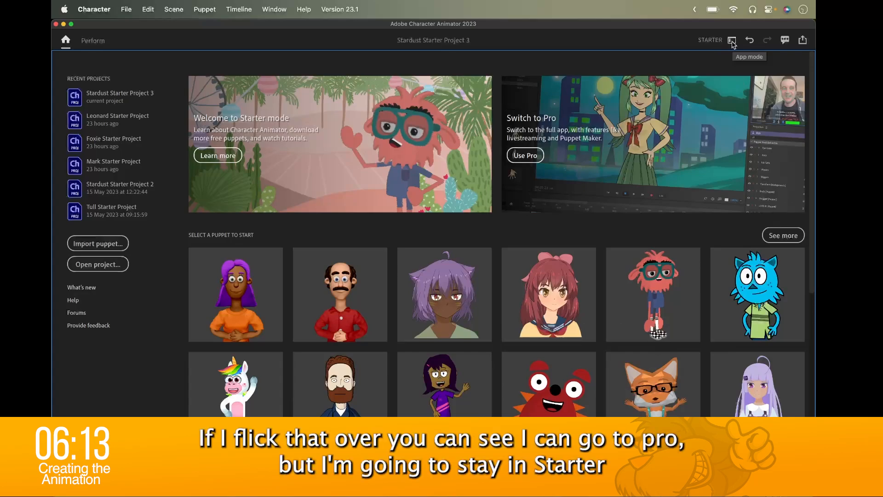
Step: Stay in Starter mode and start a new project with the Mark puppet, the bearded man in a blue shirt
{"action": "left_click", "coordinate": [733, 41]}
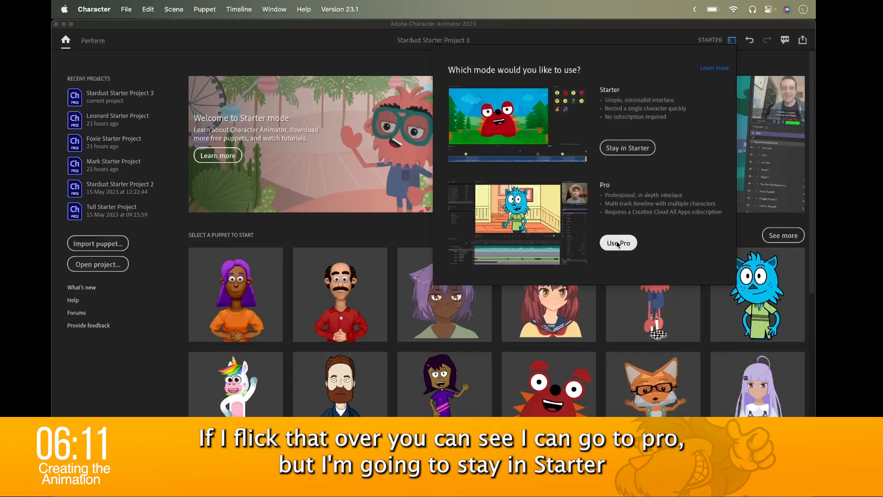
{"action": "left_click", "coordinate": [629, 148]}
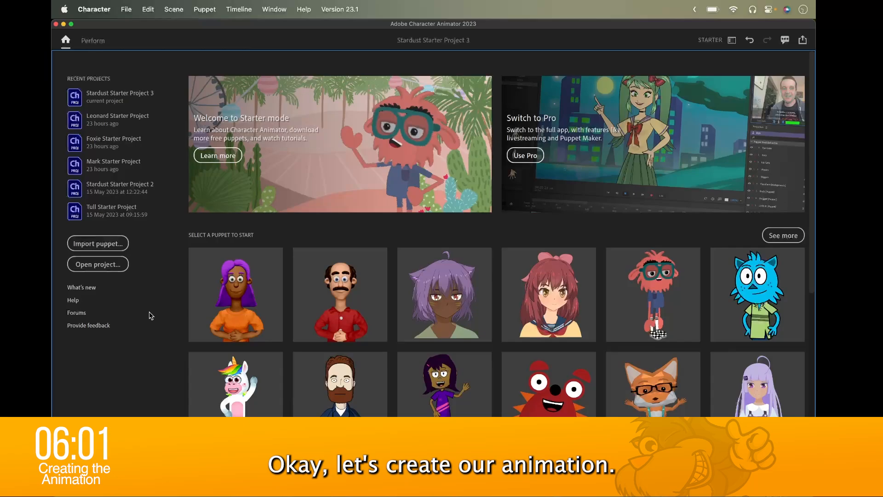
{"action": "scroll", "coordinate": [239, 364], "scroll_direction": "down", "scroll_amount": 10}
{"action": "scroll", "coordinate": [238, 364], "scroll_direction": "up", "scroll_amount": 5}
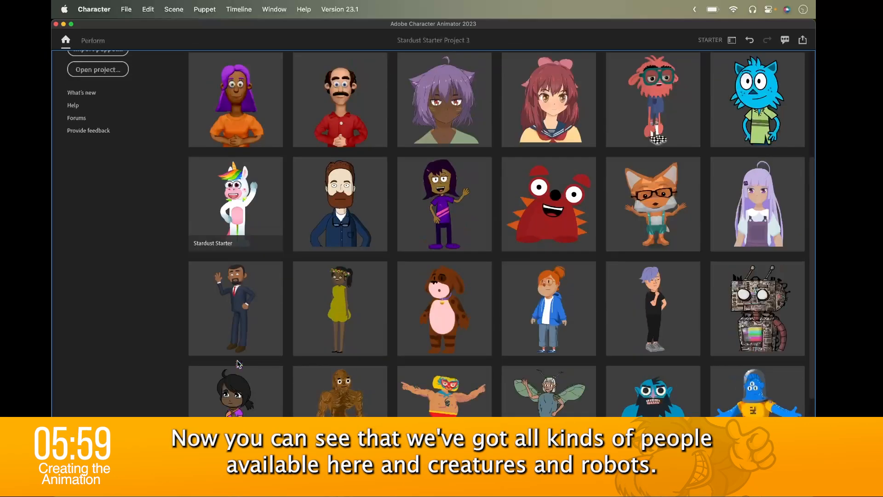
{"action": "scroll", "coordinate": [238, 364], "scroll_direction": "up", "scroll_amount": 5}
{"action": "scroll", "coordinate": [238, 364], "scroll_direction": "down", "scroll_amount": 4}
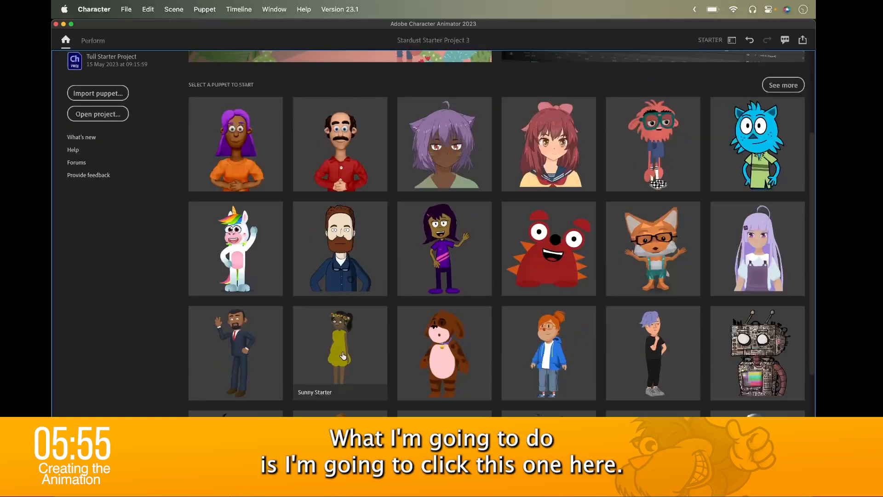
{"action": "left_click", "coordinate": [333, 254]}
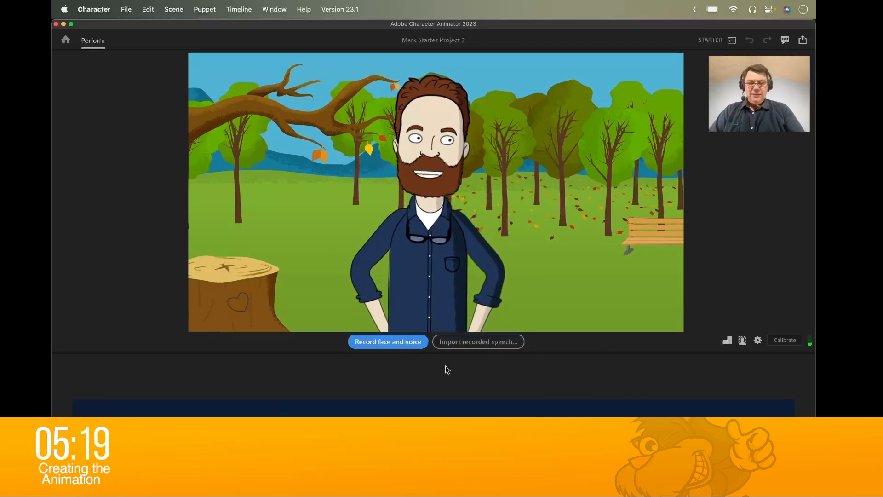
Step: Try a short face and voice recording with the puppet, then undo the recorded performance
{"action": "left_click", "coordinate": [398, 343]}
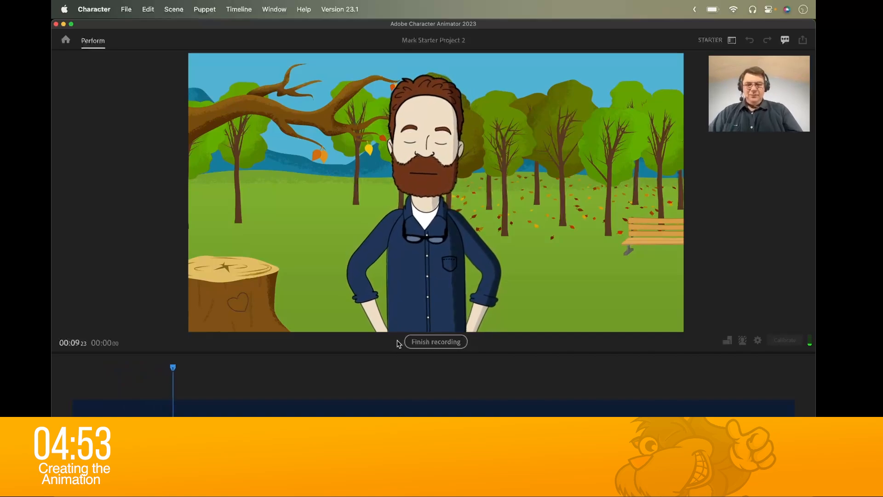
{"action": "left_click", "coordinate": [419, 343]}
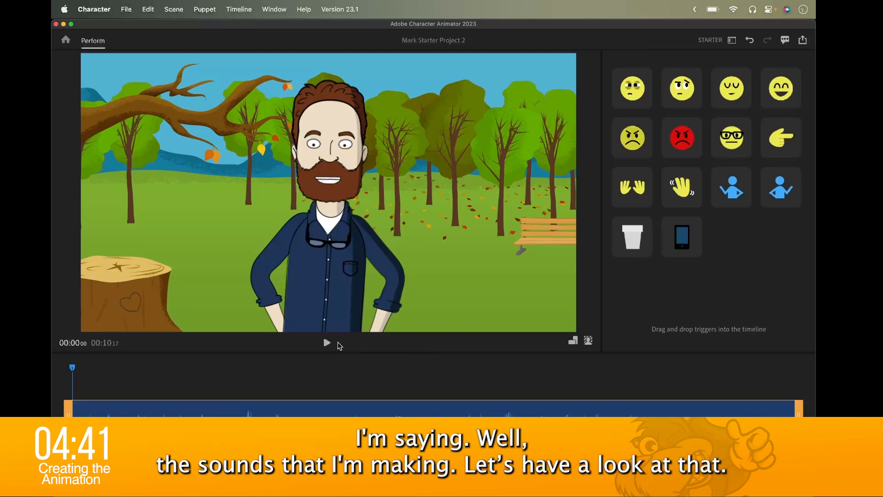
{"action": "left_click", "coordinate": [326, 342]}
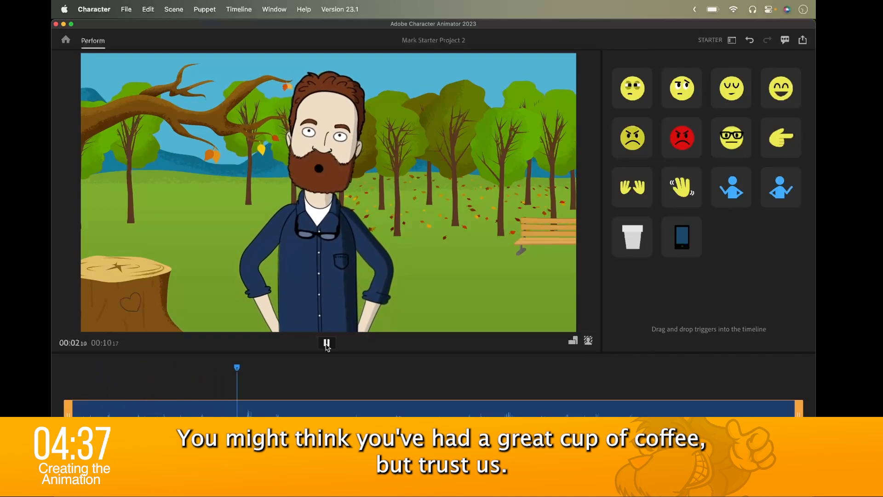
{"action": "left_click", "coordinate": [326, 344]}
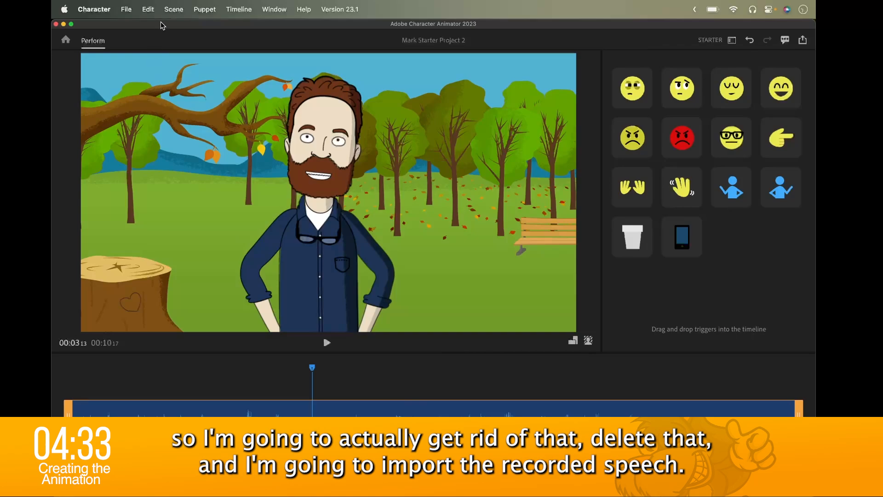
{"action": "left_click", "coordinate": [147, 9]}
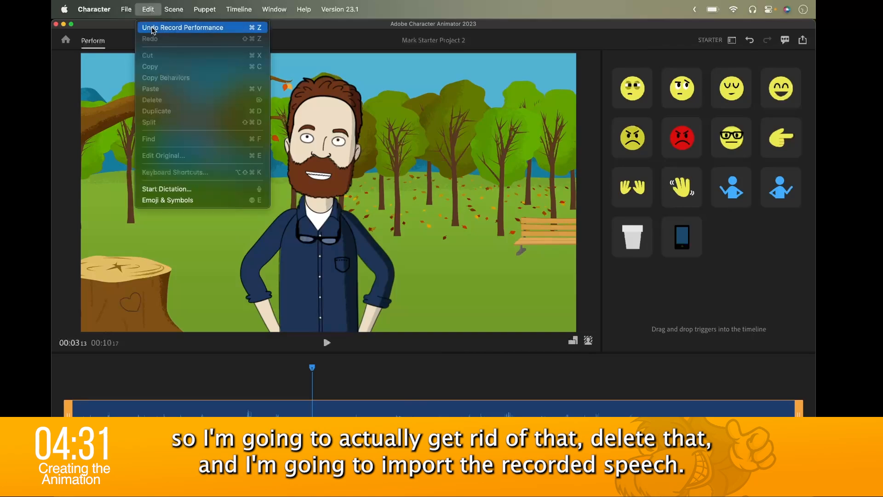
{"action": "left_click", "coordinate": [153, 29]}
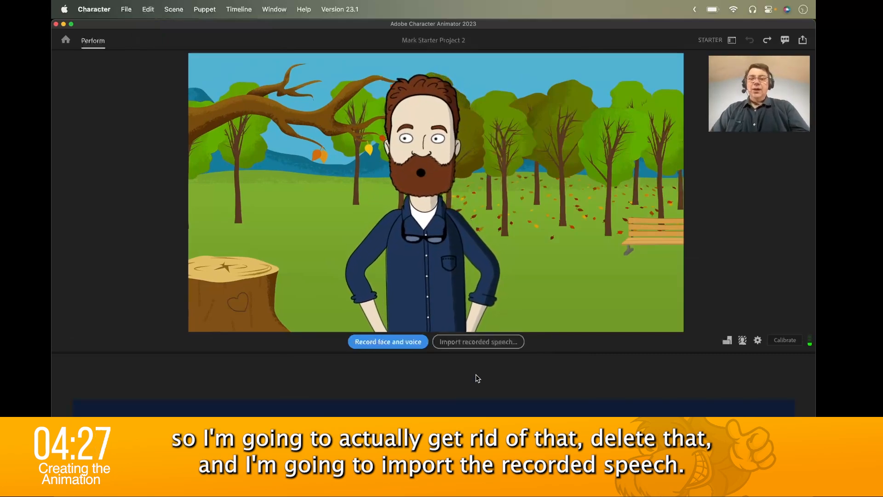
Step: Import the audio file "Ditch The Drip (enhanced).wav" as the puppet's recorded speech
{"action": "left_click", "coordinate": [479, 342]}
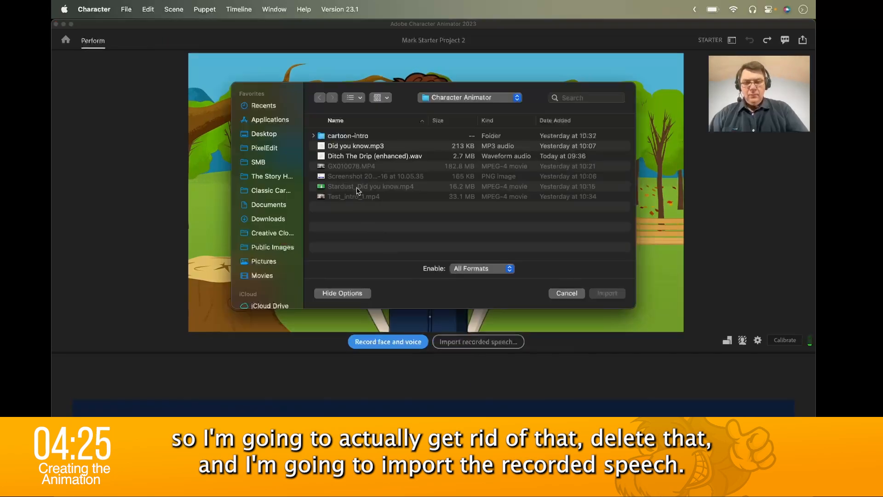
{"action": "left_click", "coordinate": [375, 156]}
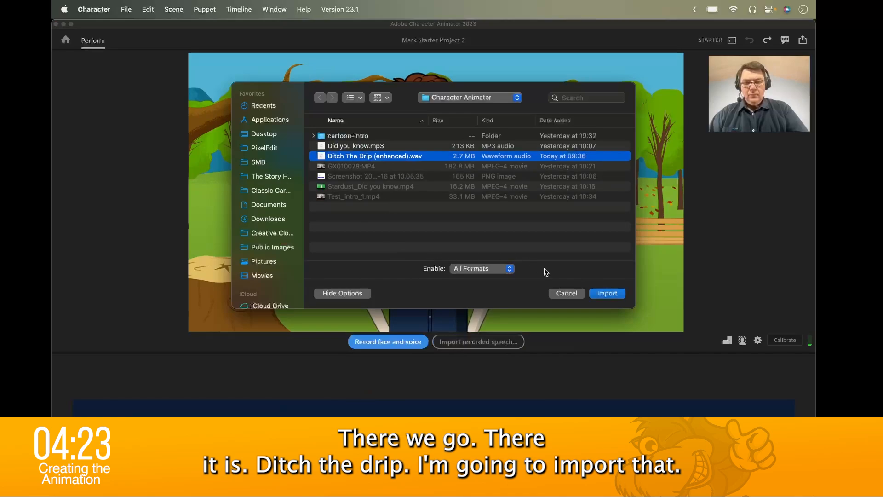
{"action": "left_click", "coordinate": [607, 294]}
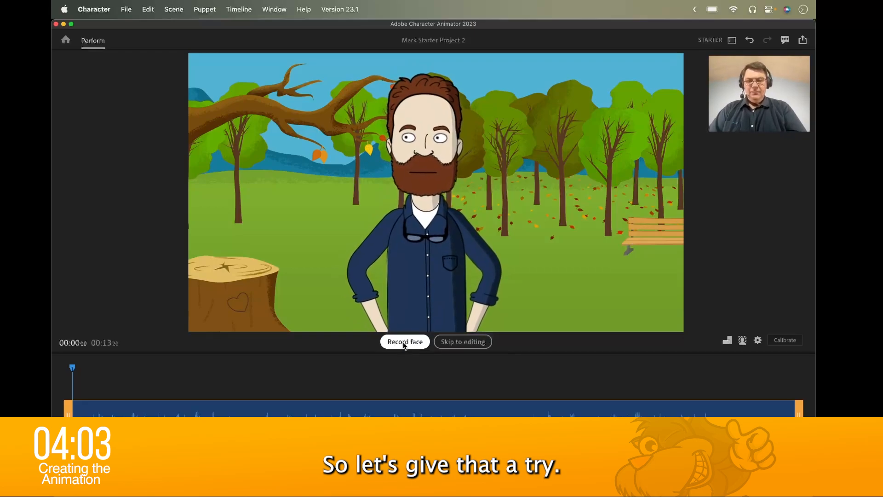
Step: Record a face performance over the imported speech and play back its opening seconds
{"action": "left_click", "coordinate": [404, 344]}
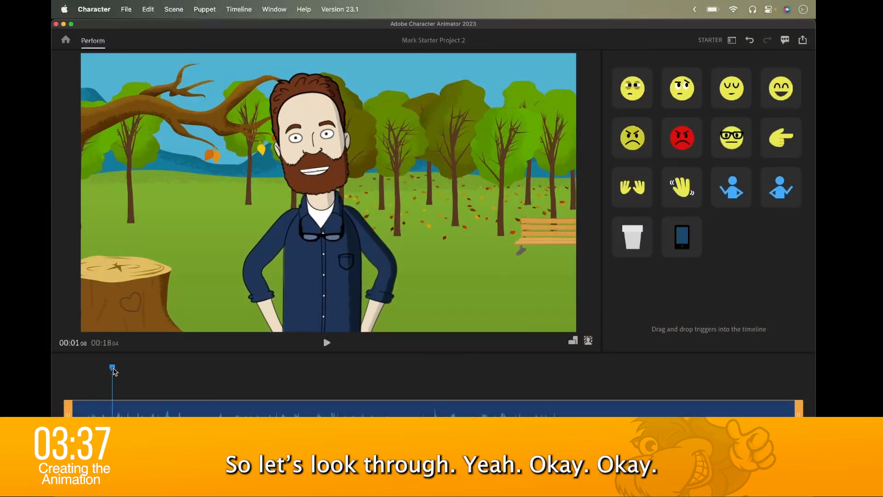
{"action": "left_click_drag", "start_coordinate": [72, 368], "coordinate": [53, 358]}
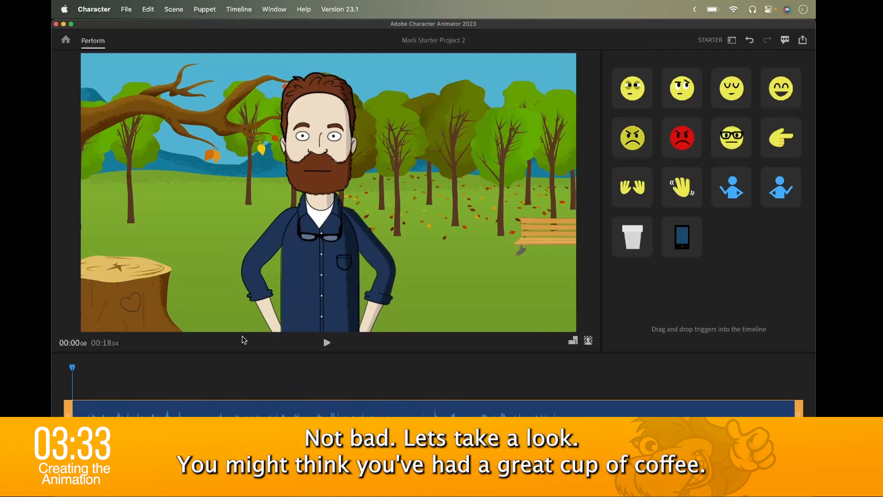
{"action": "left_click", "coordinate": [327, 343]}
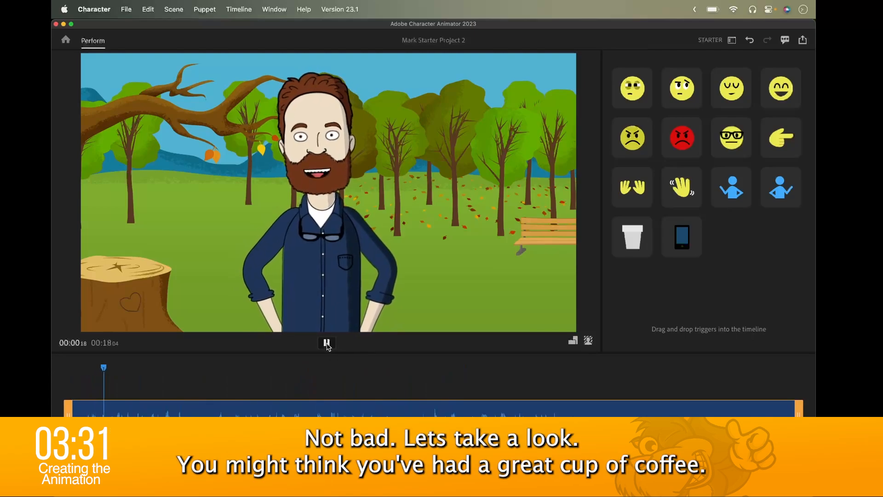
{"action": "left_click", "coordinate": [328, 343]}
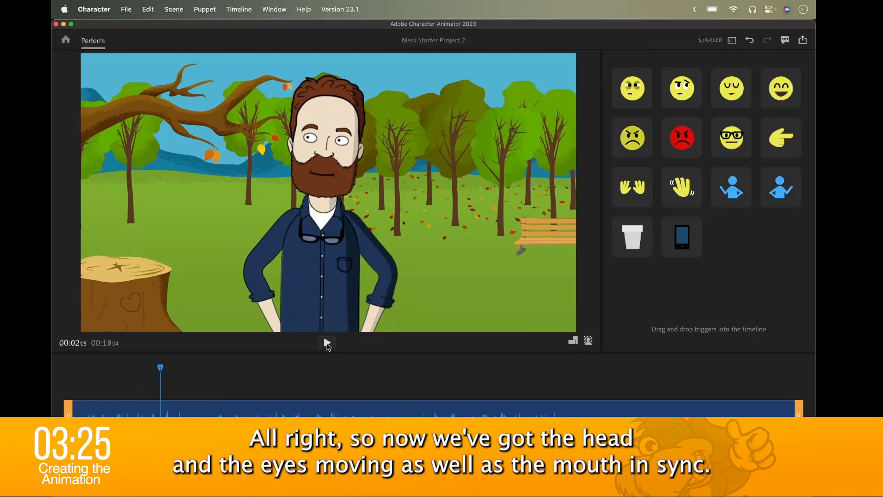
Step: Place the Point trigger on the timeline at 00:00:11, where the speech begins, and lengthen it slightly
{"action": "left_click_drag", "start_coordinate": [161, 371], "coordinate": [75, 366]}
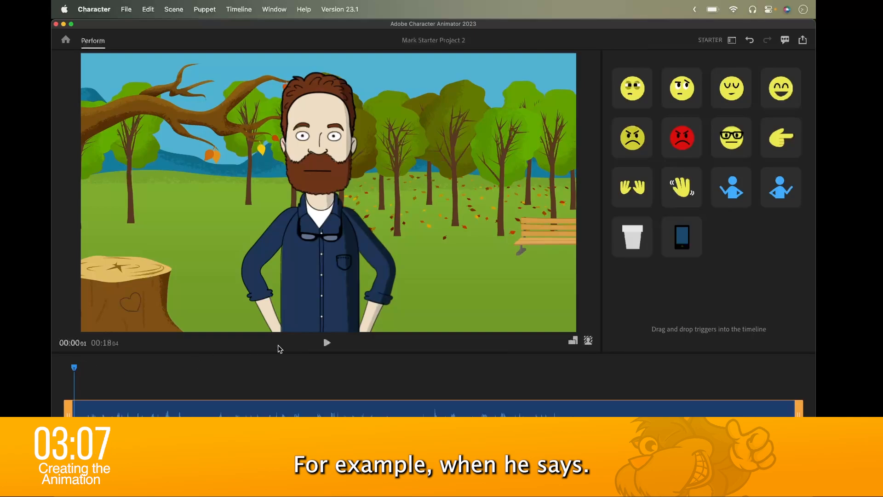
{"action": "left_click", "coordinate": [326, 343]}
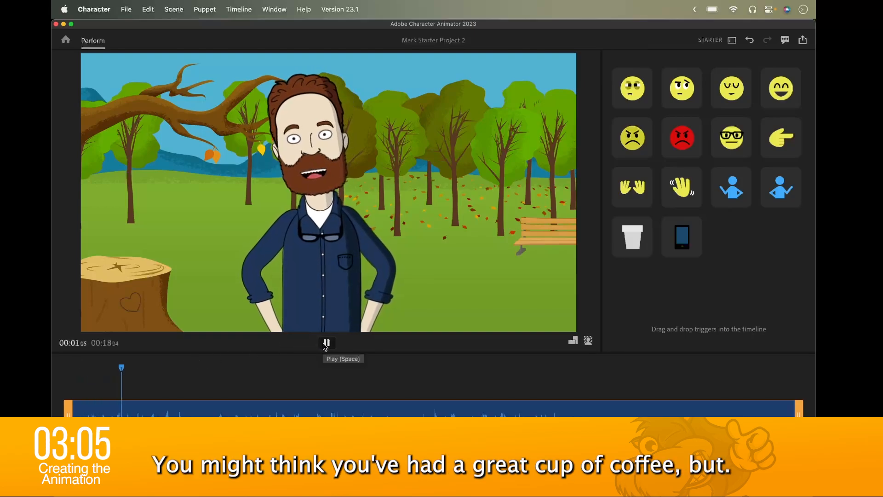
{"action": "left_click", "coordinate": [326, 343]}
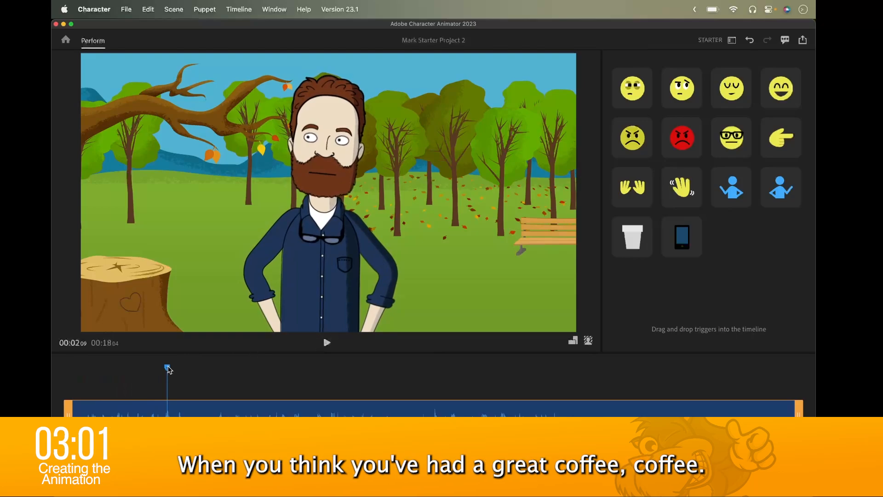
{"action": "left_click_drag", "start_coordinate": [165, 367], "coordinate": [92, 367]}
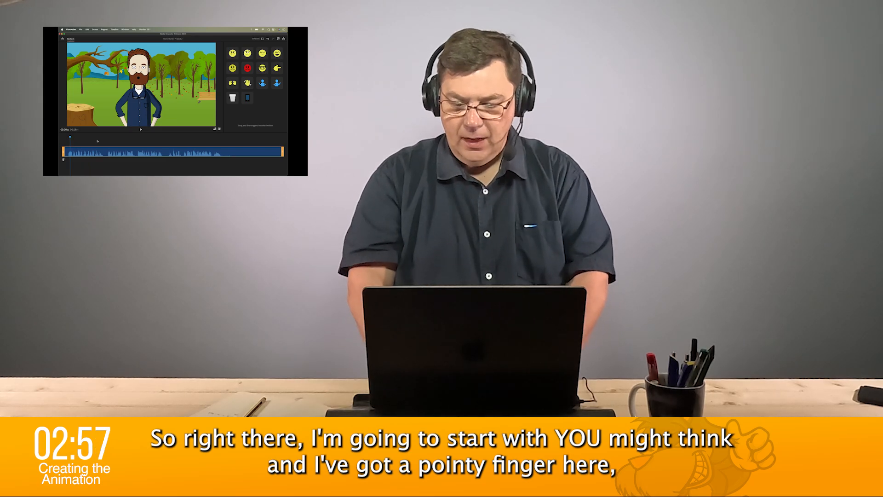
{"action": "left_click", "coordinate": [277, 68]}
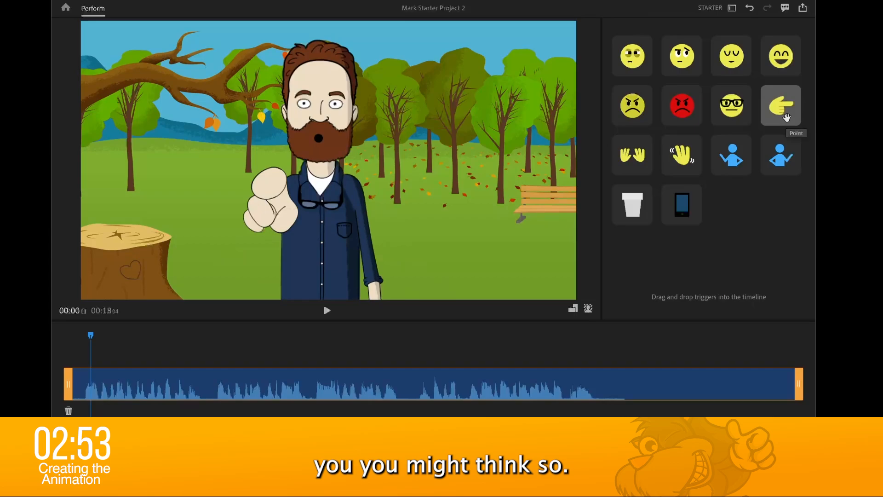
{"action": "left_click_drag", "start_coordinate": [786, 118], "coordinate": [94, 369]}
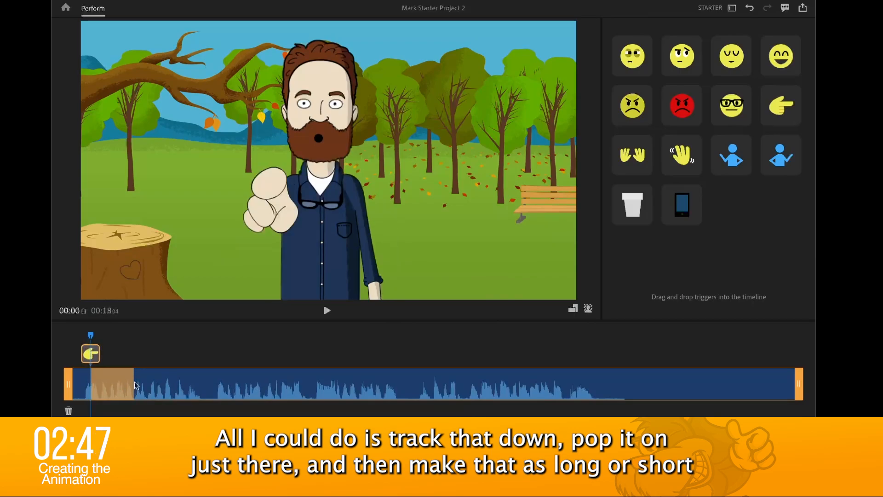
{"action": "left_click_drag", "start_coordinate": [135, 378], "coordinate": [163, 377]}
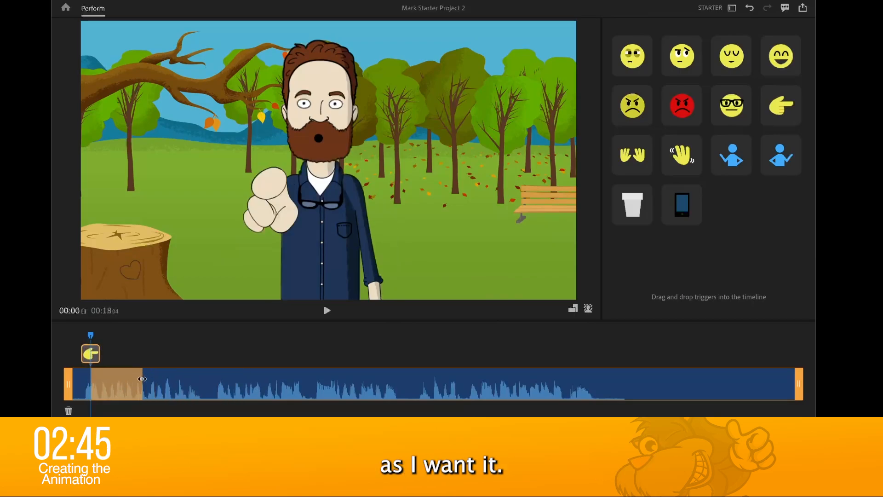
Step: Play the animation from the beginning to check the pointing gesture against the speech
{"action": "left_click_drag", "start_coordinate": [91, 336], "coordinate": [63, 338]}
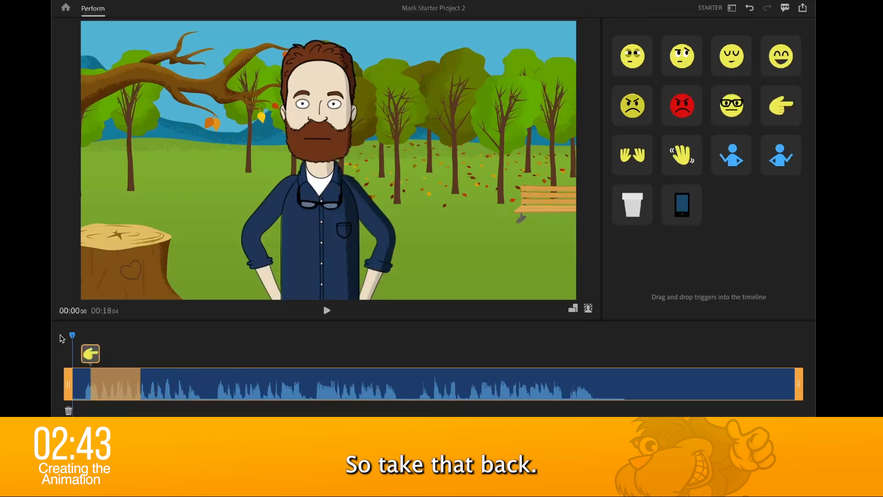
{"action": "left_click", "coordinate": [327, 311]}
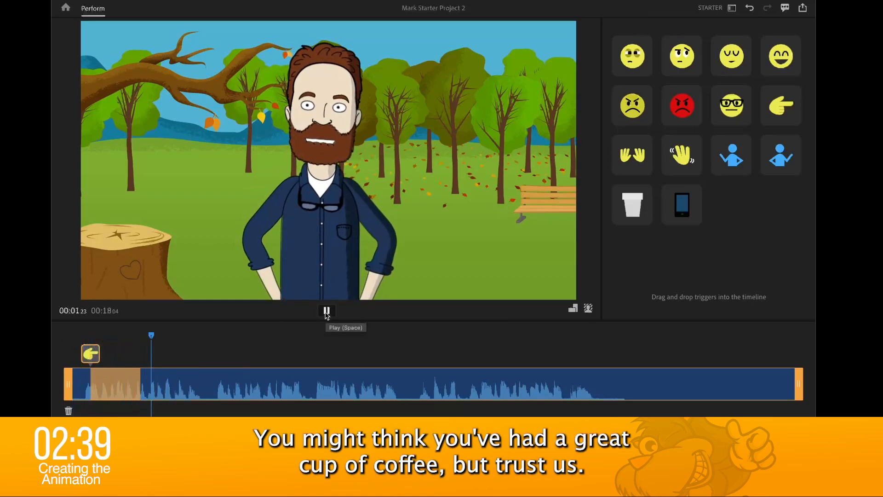
{"action": "left_click", "coordinate": [327, 312]}
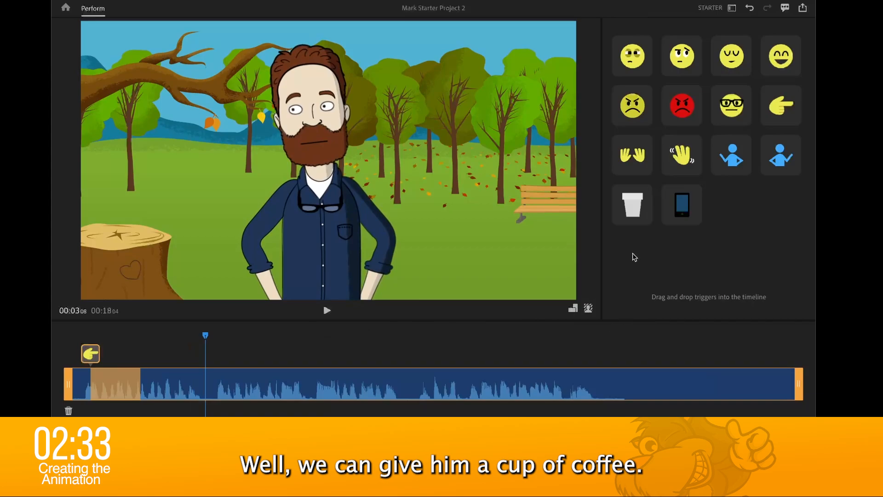
Step: Preview the coffee cup, Phone and Stop triggers on the puppet
{"action": "left_click", "coordinate": [631, 211]}
{"action": "left_click", "coordinate": [672, 208]}
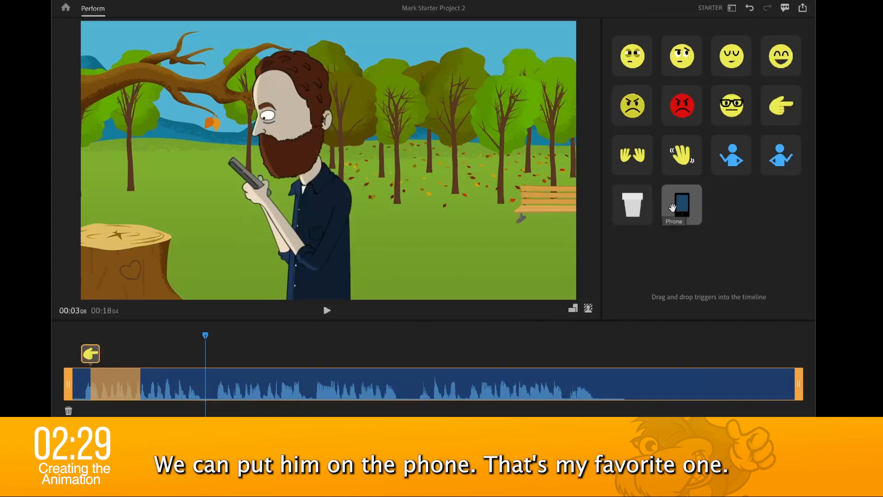
{"action": "left_click", "coordinate": [636, 155]}
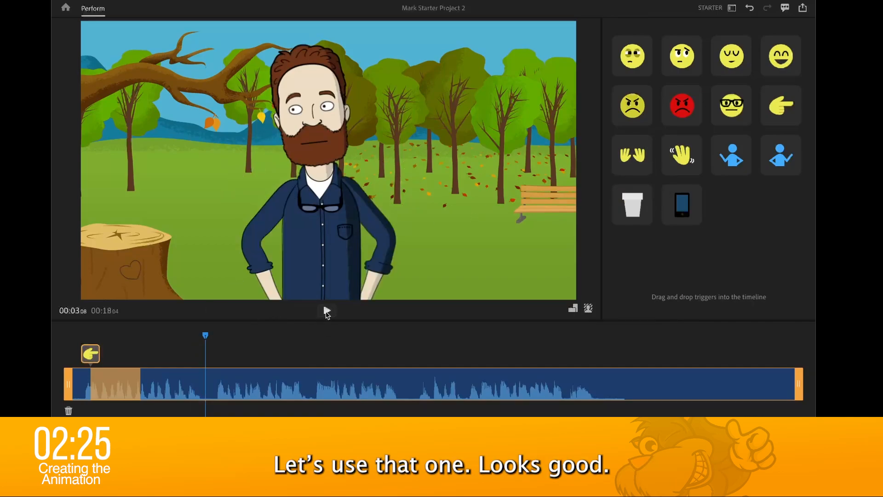
Step: Locate the words "you'll never" in the speech and place the Stop trigger there, just before 00:06:16
{"action": "left_click", "coordinate": [327, 312]}
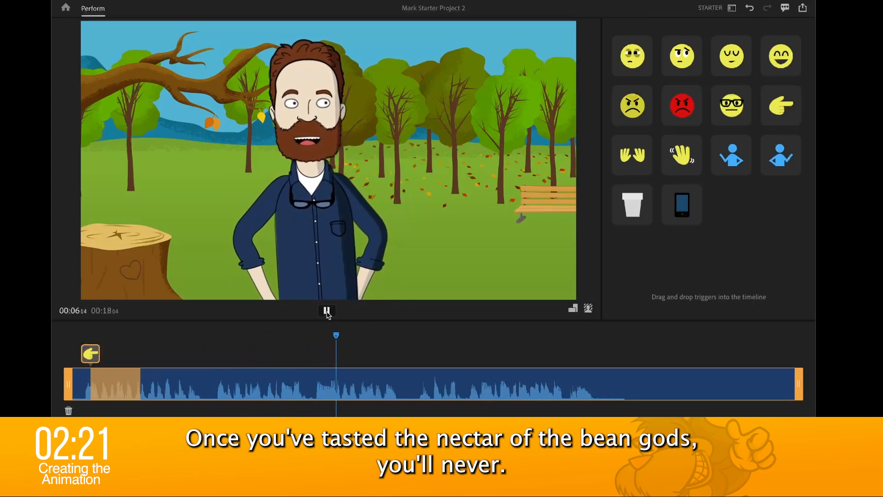
{"action": "left_click", "coordinate": [327, 311]}
{"action": "mouse_move", "coordinate": [635, 152]}
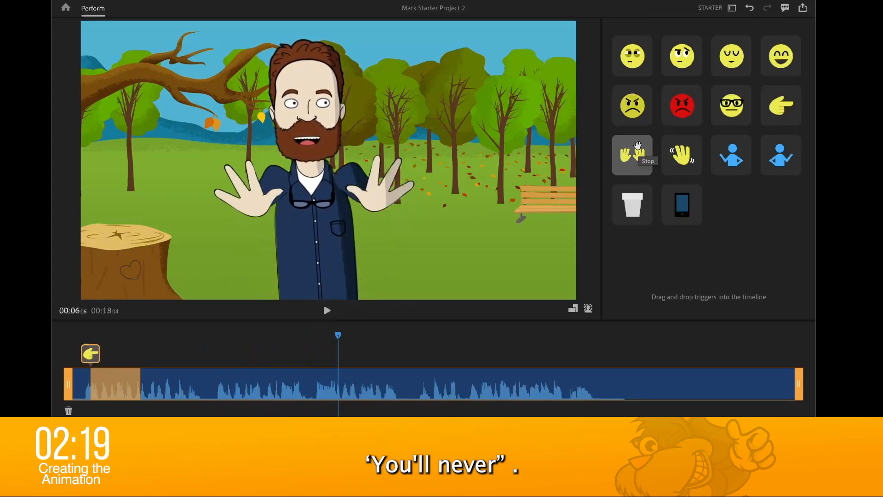
{"action": "left_click_drag", "start_coordinate": [610, 171], "coordinate": [332, 339]}
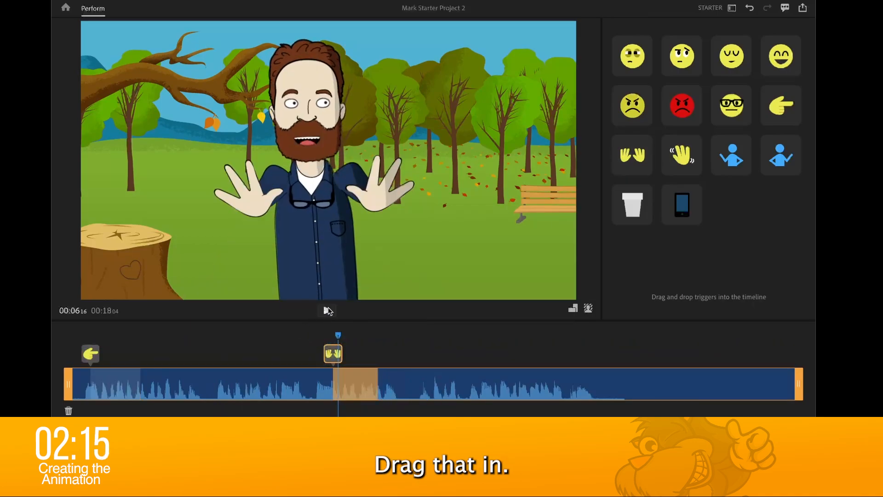
Step: Move the Stop trigger to the words "ditch the drip" in the speech, just before 00:09:11, checking its timing by playback
{"action": "left_click", "coordinate": [327, 310]}
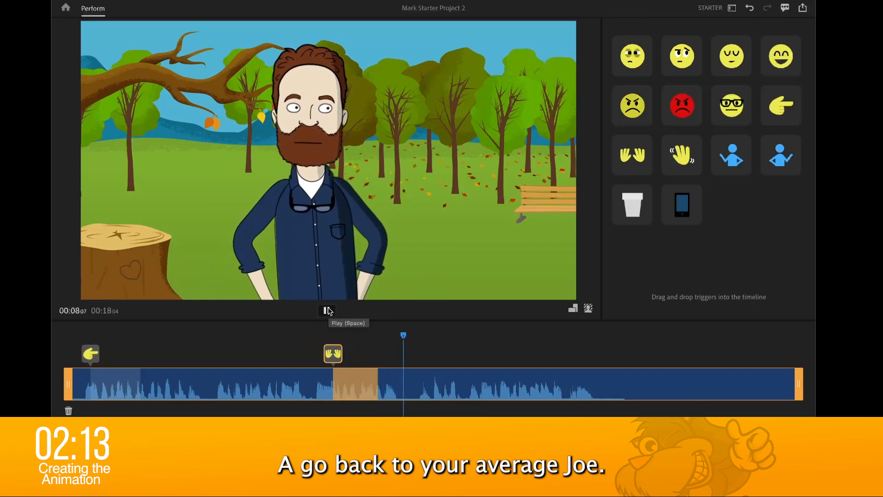
{"action": "left_click", "coordinate": [327, 314]}
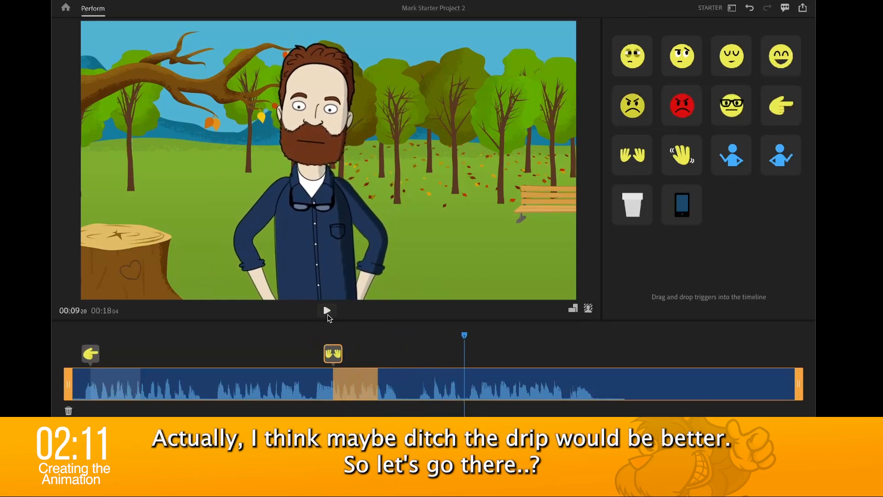
{"action": "left_click_drag", "start_coordinate": [363, 384], "coordinate": [477, 394]}
{"action": "left_click", "coordinate": [408, 336]}
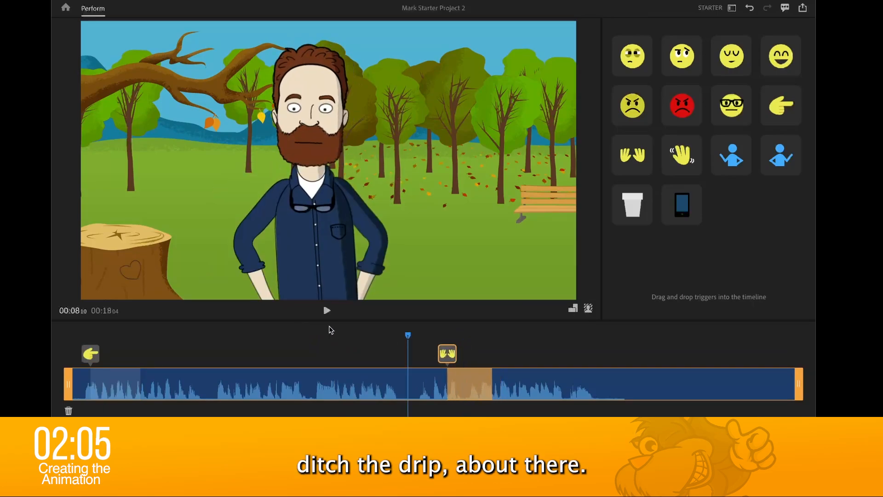
{"action": "left_click", "coordinate": [327, 310]}
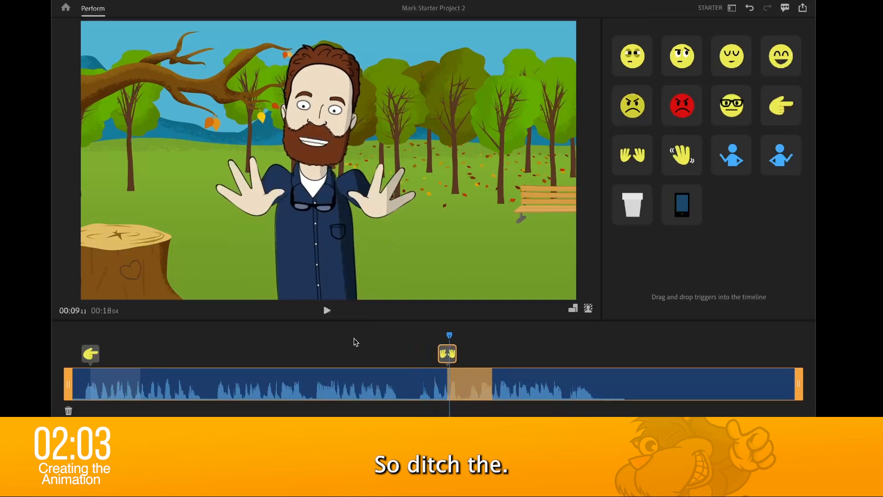
{"action": "left_click_drag", "start_coordinate": [469, 389], "coordinate": [450, 389]}
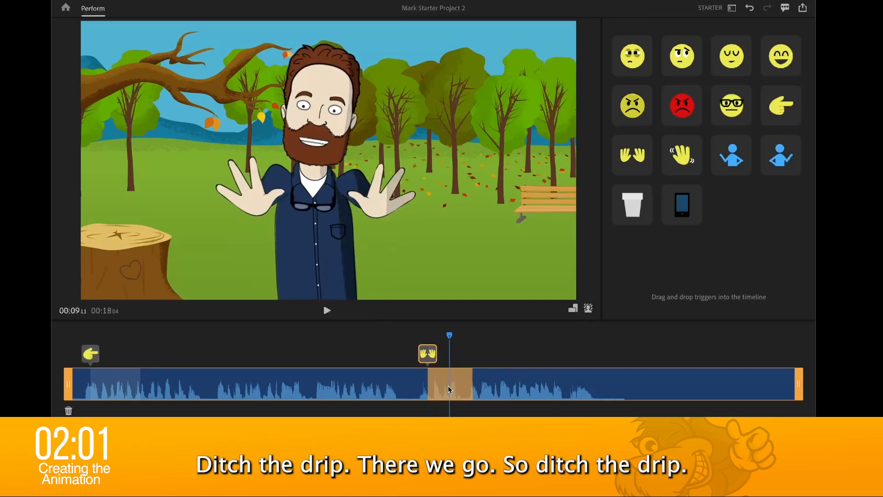
Step: Play the animation from just before the Stop trigger to check the gesture against "ditch the drip"
{"action": "left_click", "coordinate": [396, 336]}
{"action": "left_click", "coordinate": [325, 311]}
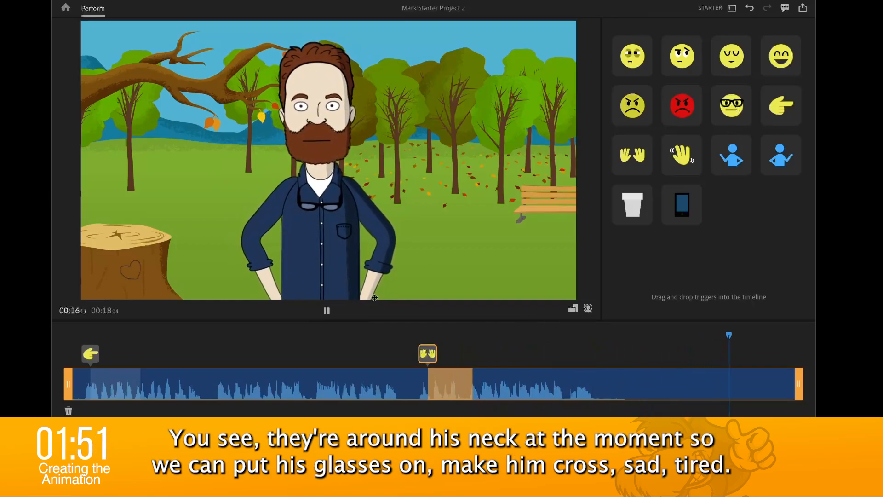
{"action": "left_click", "coordinate": [327, 311]}
Step: Preview the glasses, Angry, Think, Impressed, Happy and remaining pose triggers on the puppet
{"action": "left_click", "coordinate": [732, 107]}
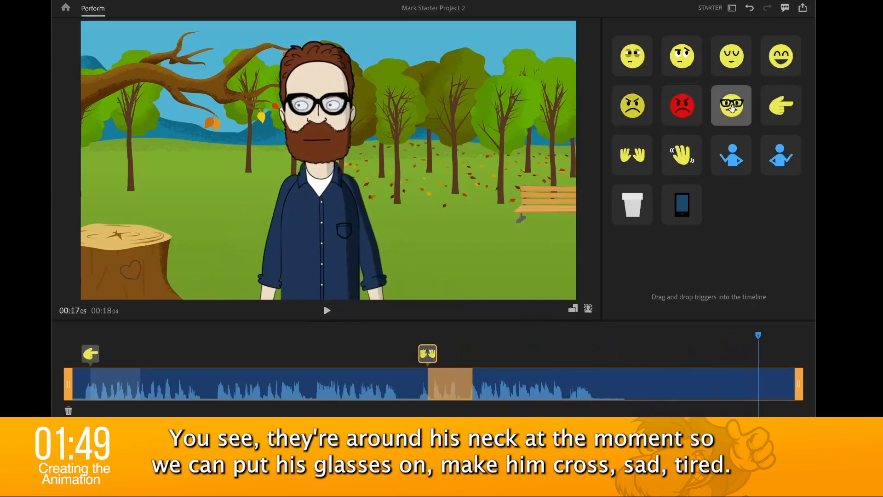
{"action": "left_click", "coordinate": [682, 106]}
{"action": "left_click", "coordinate": [644, 108]}
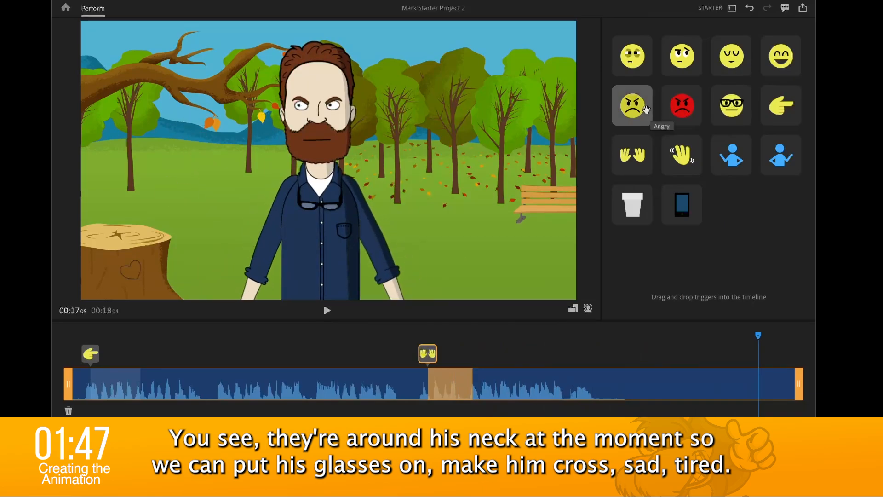
{"action": "left_click", "coordinate": [675, 67]}
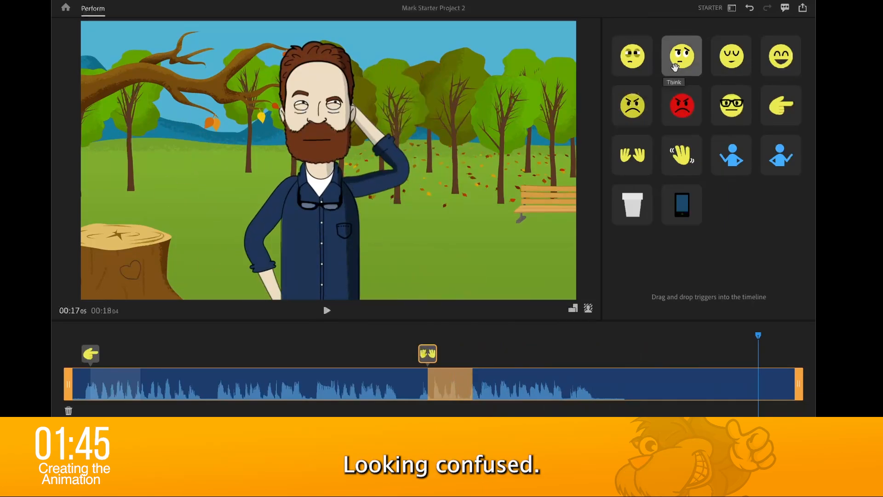
{"action": "left_click", "coordinate": [731, 56]}
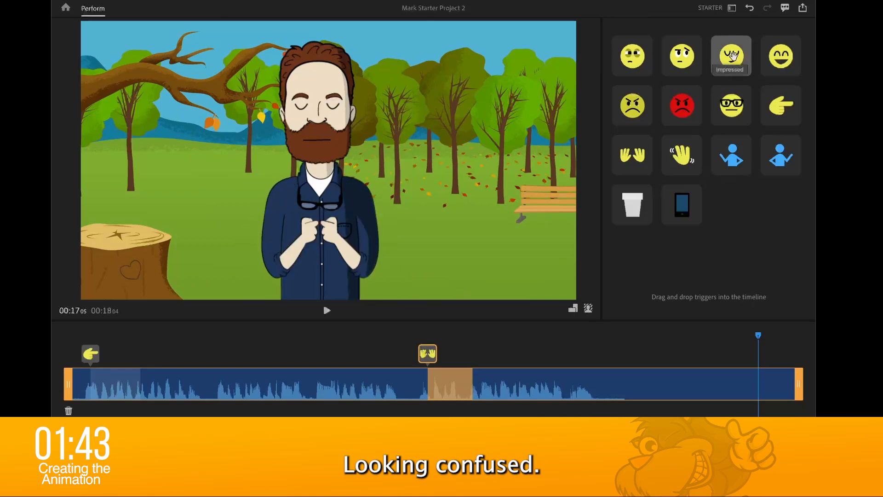
{"action": "left_click", "coordinate": [781, 56]}
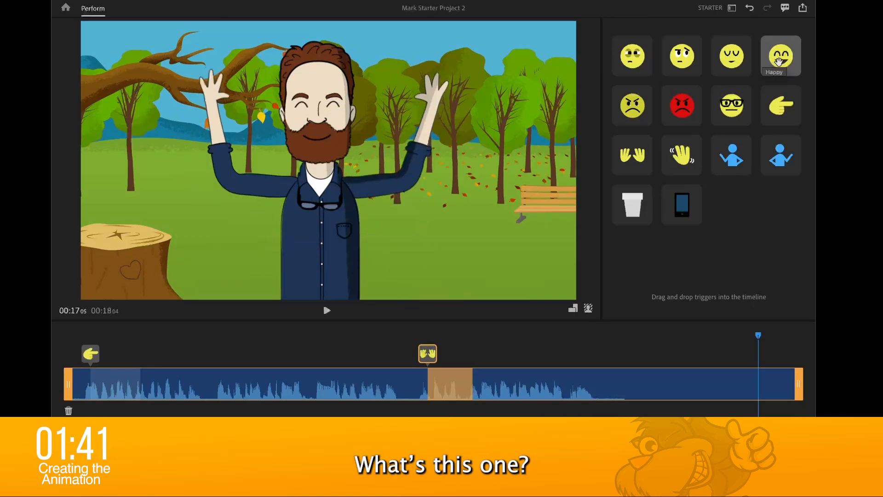
{"action": "left_click", "coordinate": [738, 61]}
{"action": "left_click", "coordinate": [776, 63]}
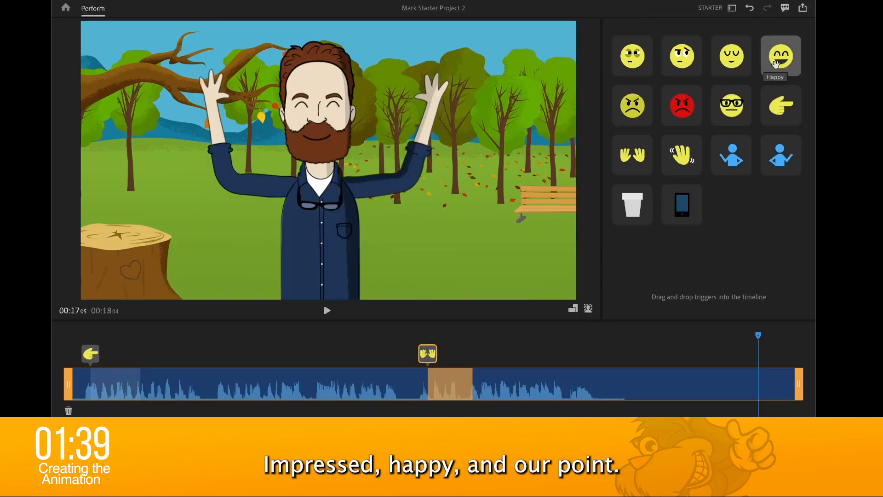
{"action": "left_click", "coordinate": [732, 106]}
{"action": "left_click", "coordinate": [781, 106]}
{"action": "left_click", "coordinate": [732, 155]}
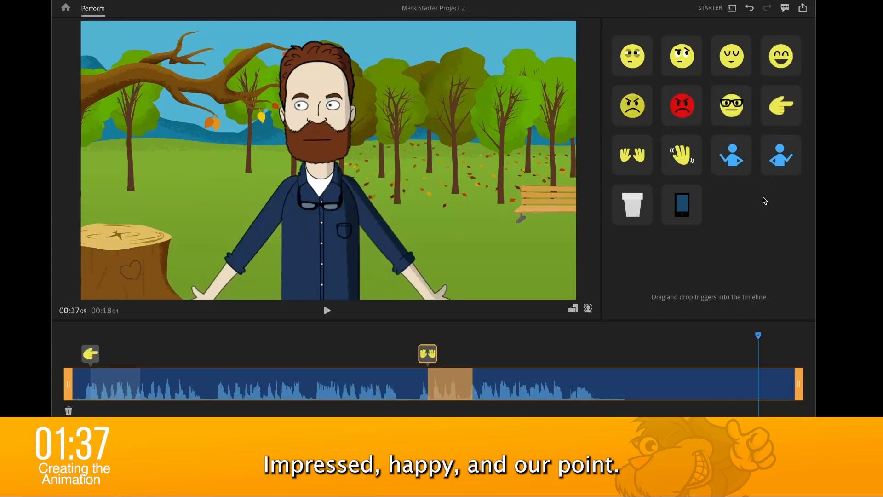
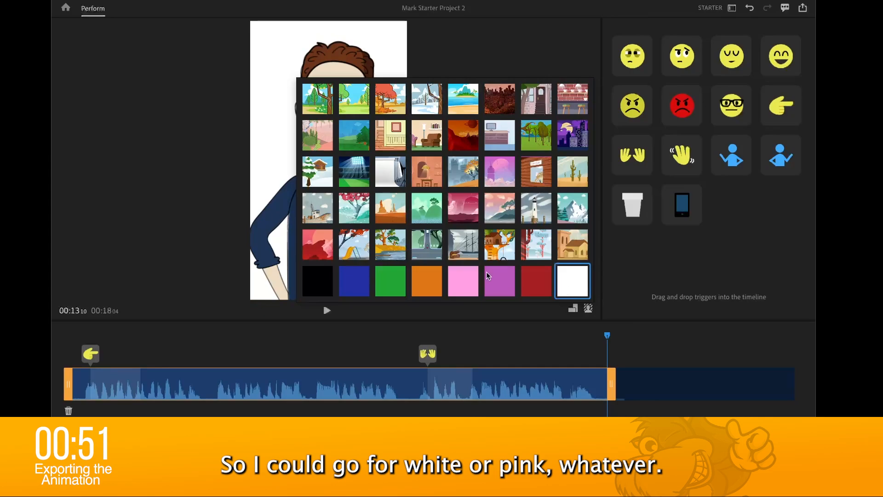
Step: Set the scene background to solid green after trying pink, and close the background choices
{"action": "left_click", "coordinate": [473, 277]}
{"action": "left_click", "coordinate": [399, 282]}
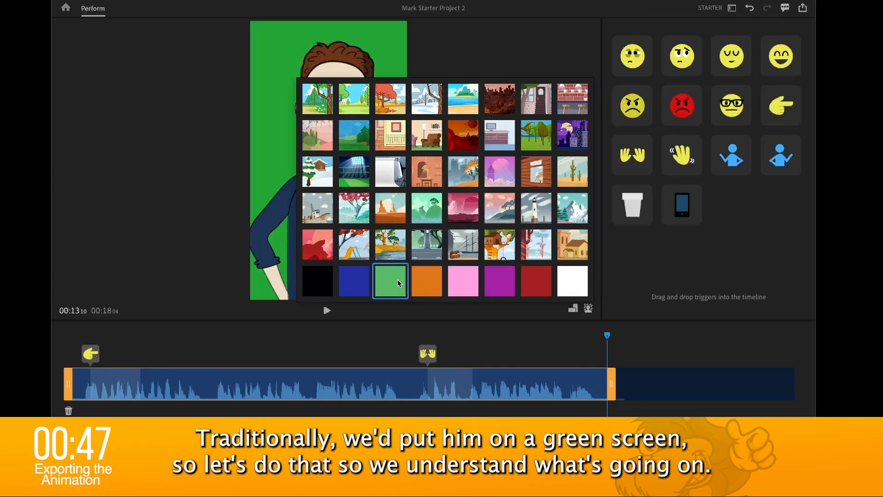
{"action": "left_click", "coordinate": [481, 53]}
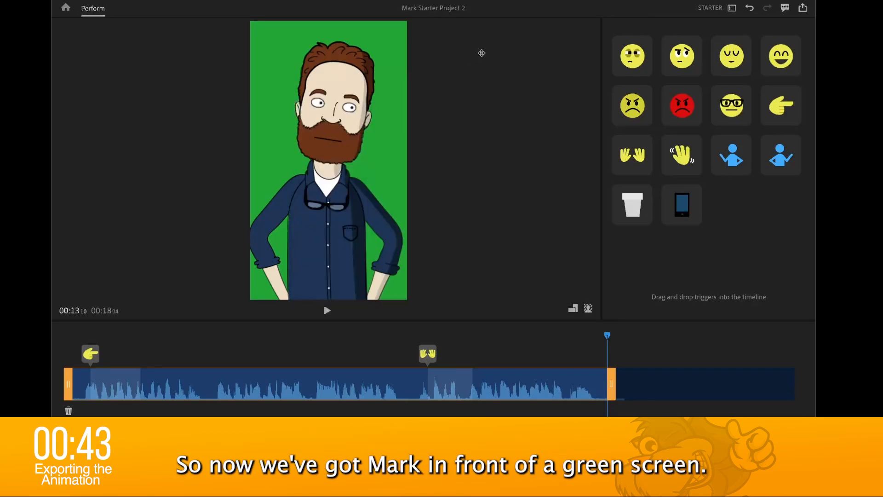
Step: Export the scene as Scene - Mark StarterPR.mp4 to the Character Animator folder with the High Quality (larger file) preset
{"action": "left_click", "coordinate": [802, 9]}
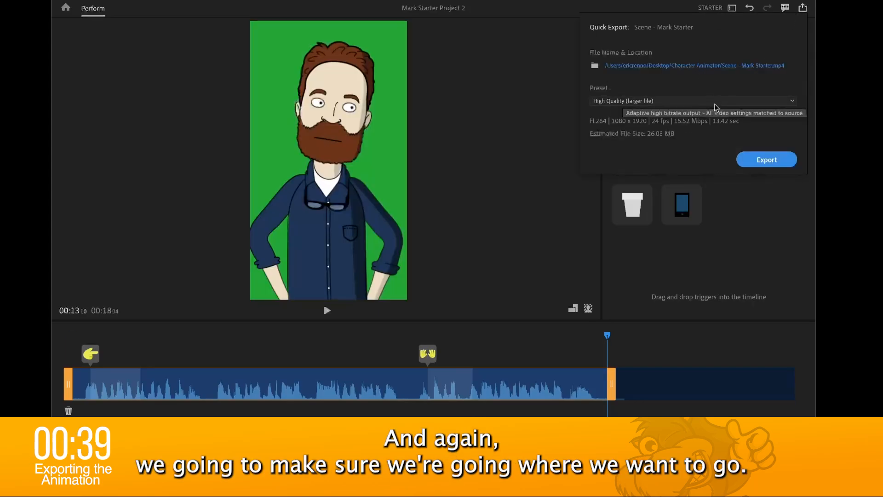
{"action": "left_click", "coordinate": [696, 68]}
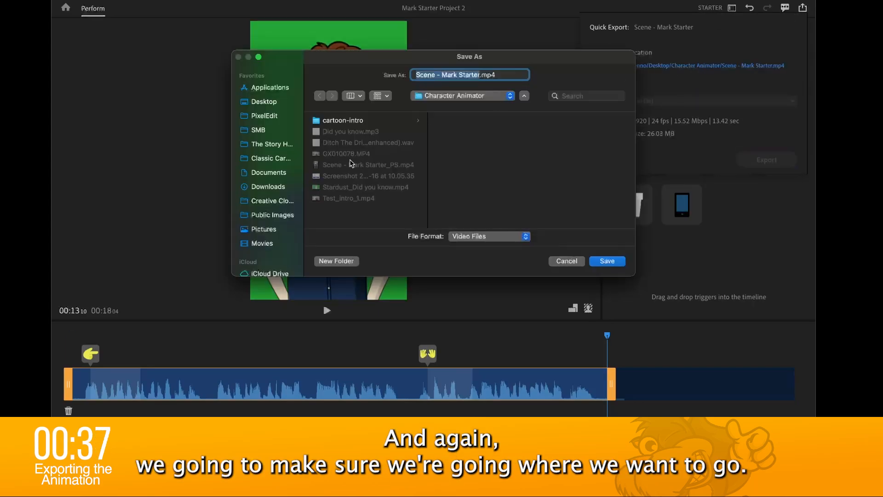
{"action": "key", "text": "Right"}
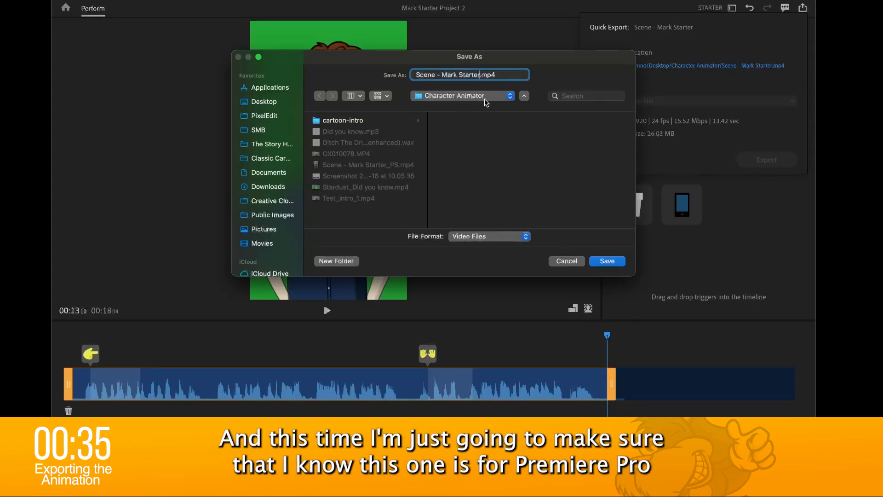
{"action": "type", "text": "PR"}
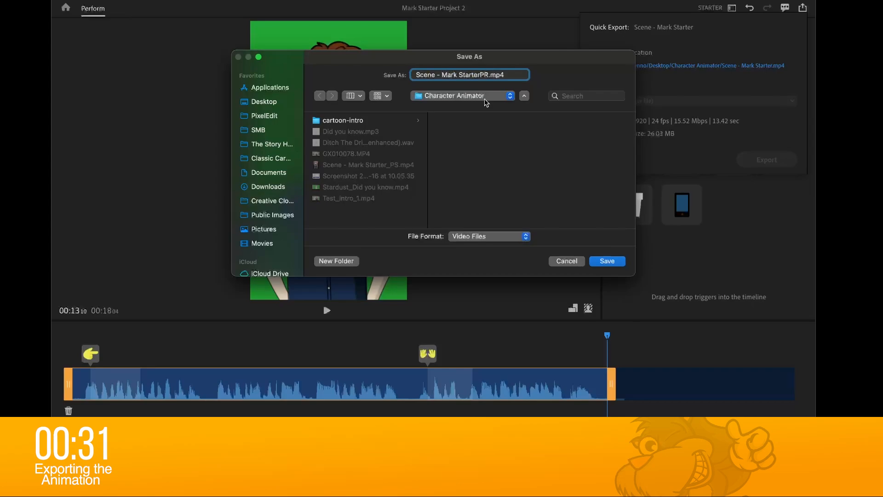
{"action": "left_click", "coordinate": [607, 261]}
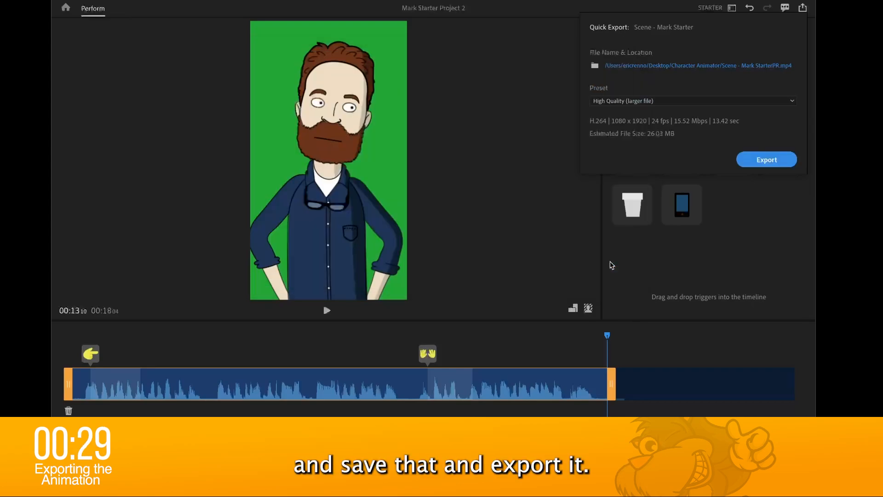
{"action": "left_click", "coordinate": [762, 156]}
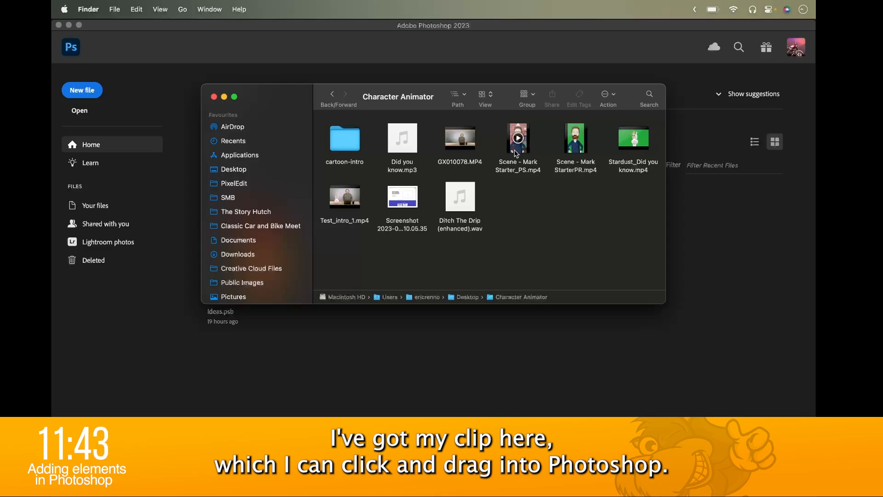
Step: Open Scene - Mark Starter_PS.mp4 from the Character Animator folder in Photoshop and check that the Timeline is enabled
{"action": "left_click_drag", "start_coordinate": [516, 154], "coordinate": [649, 339]}
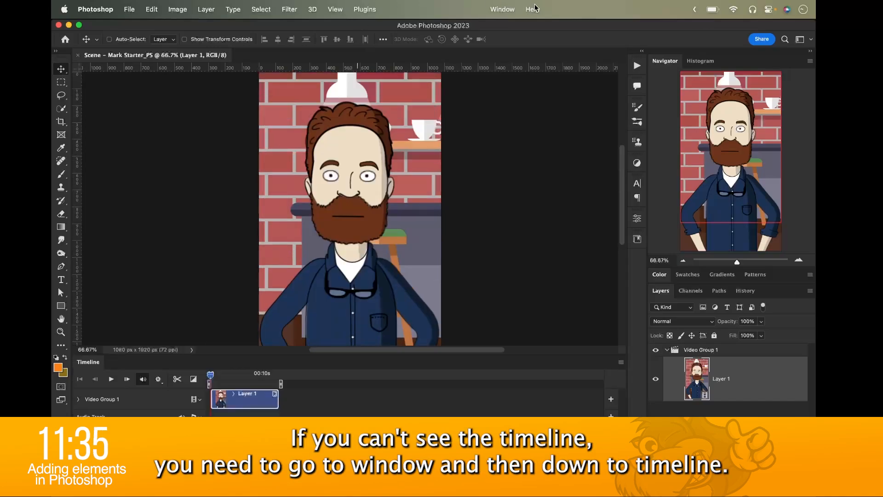
{"action": "left_click", "coordinate": [502, 9]}
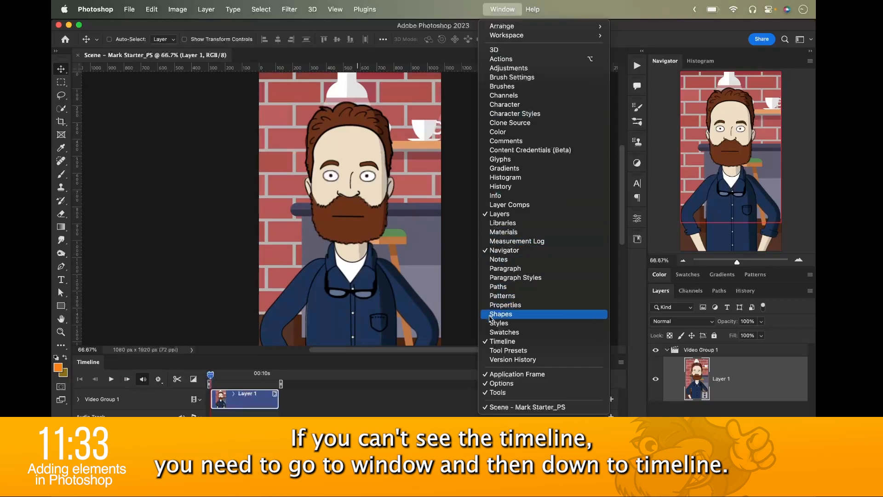
{"action": "left_click", "coordinate": [631, 413]}
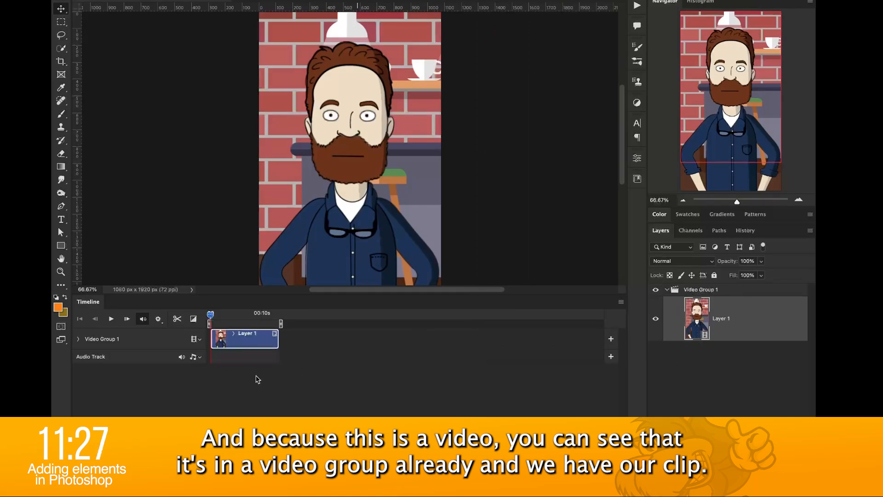
Step: Play the start of the clip and reduce the timeline's height to give the canvas more room
{"action": "left_click", "coordinate": [112, 316]}
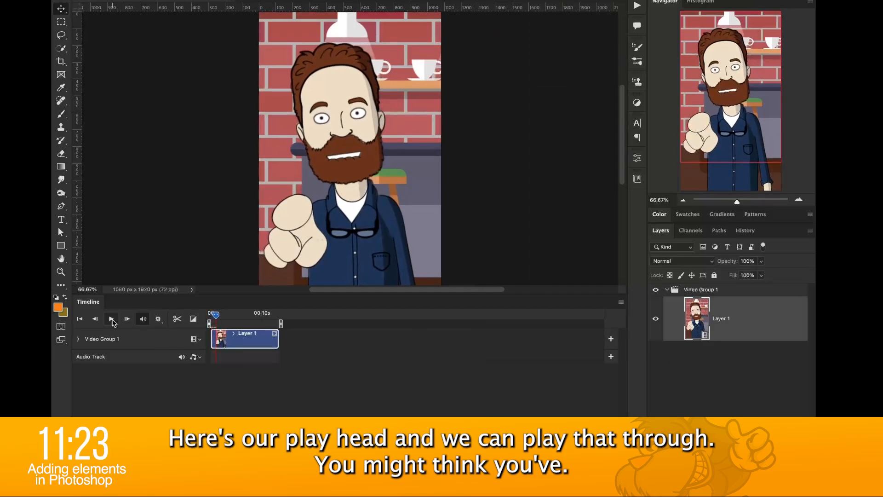
{"action": "left_click", "coordinate": [112, 321]}
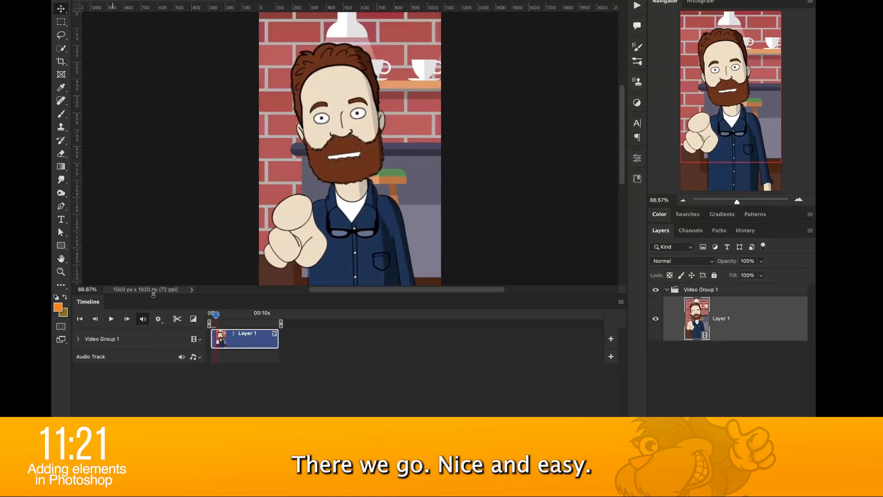
{"action": "left_click_drag", "start_coordinate": [153, 294], "coordinate": [149, 341]}
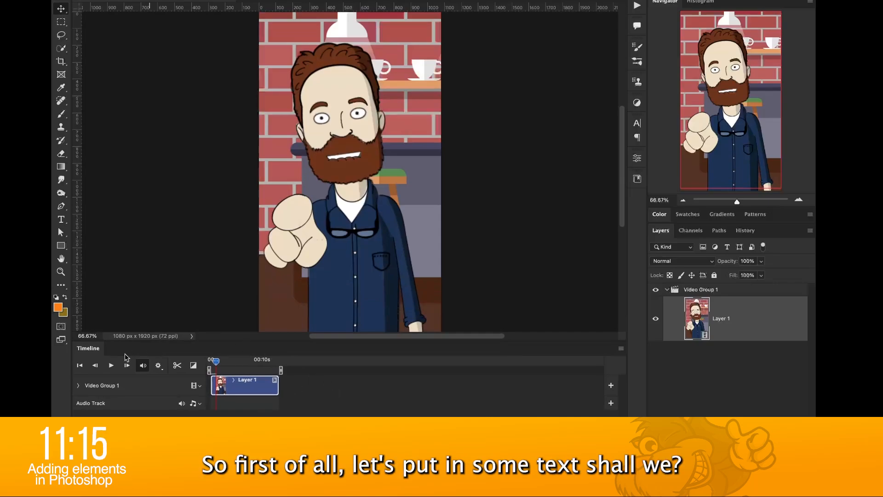
Step: Play the clip up to the words "bean gods" and add a horizontal text layer reading BEAN GODS on the canvas
{"action": "left_click", "coordinate": [111, 365]}
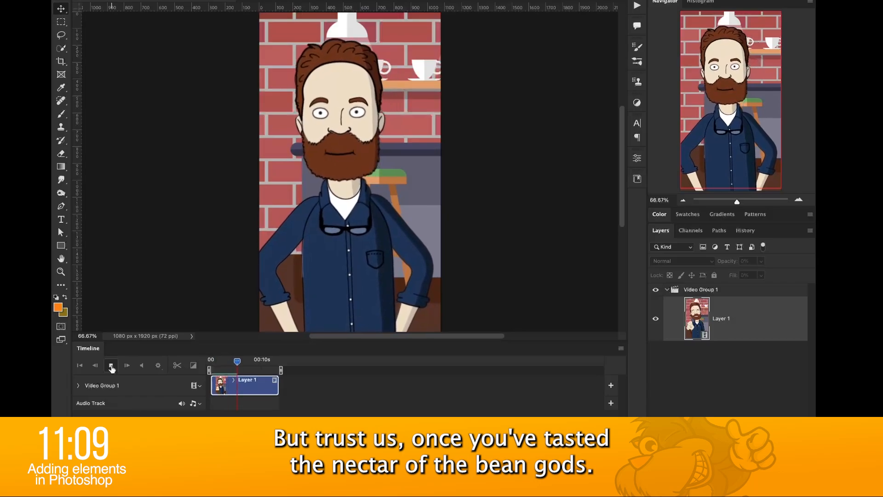
{"action": "left_click", "coordinate": [111, 366]}
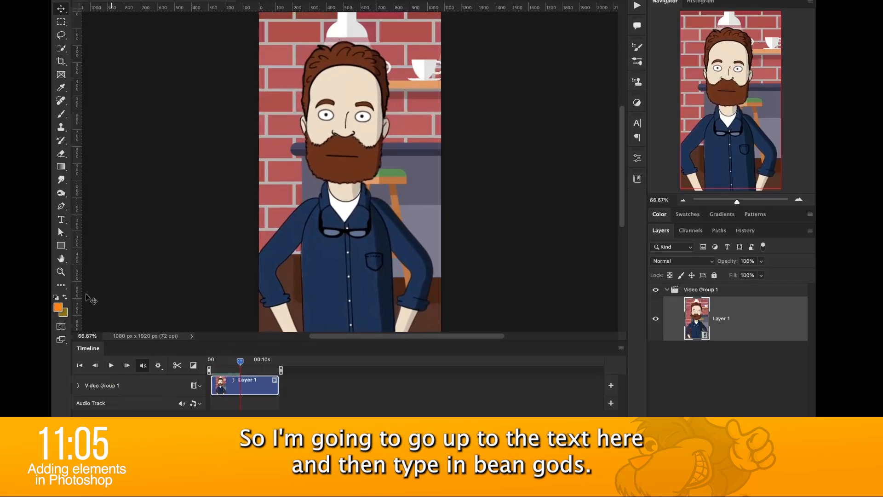
{"action": "left_click", "coordinate": [61, 220]}
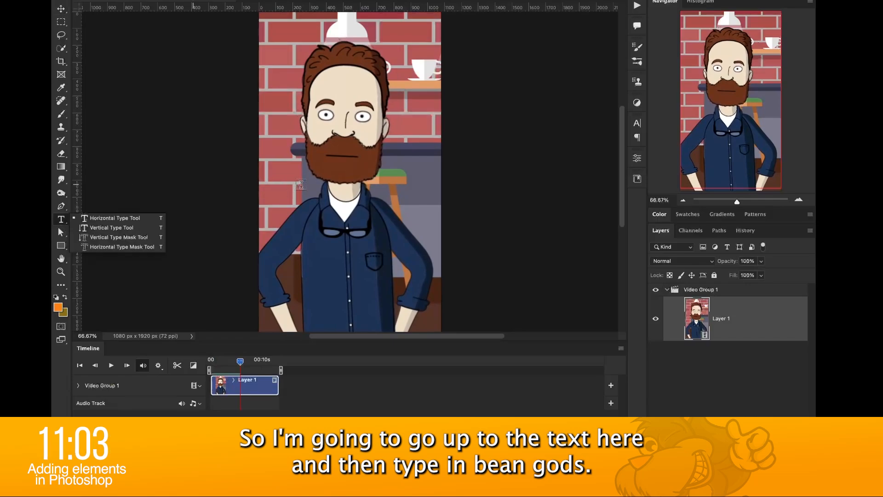
{"action": "left_click", "coordinate": [301, 184]}
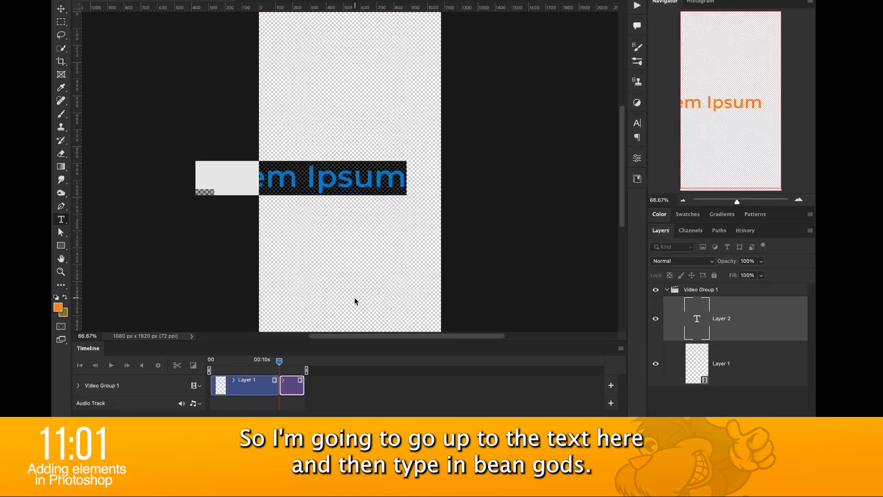
{"action": "type", "text": "BEAN GO"}
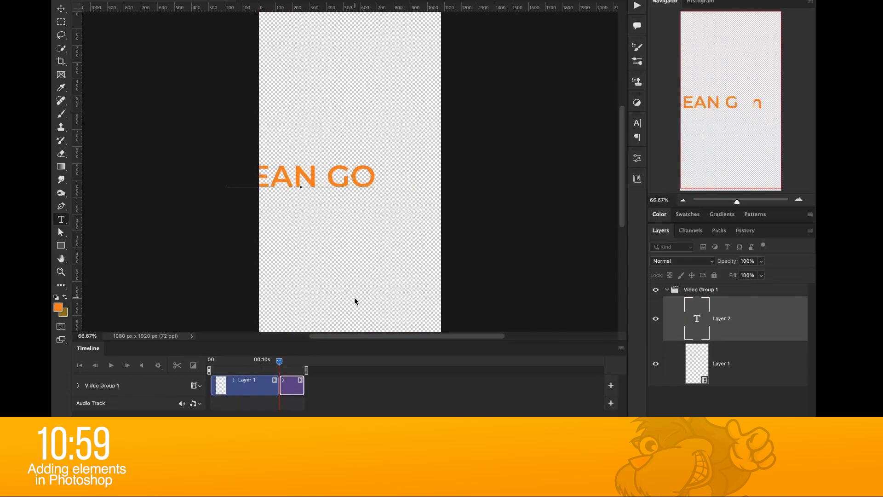
{"action": "type", "text": "DS"}
{"action": "key", "text": "ctrl+a"}
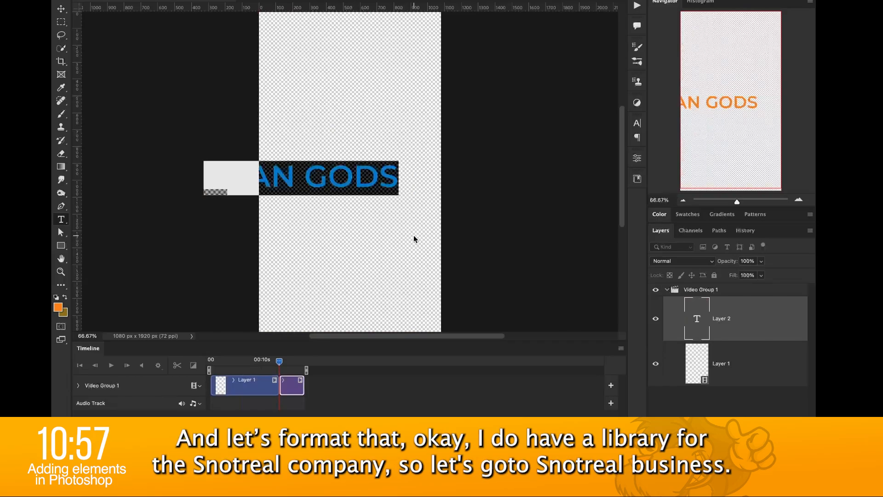
{"action": "left_click", "coordinate": [595, 173]}
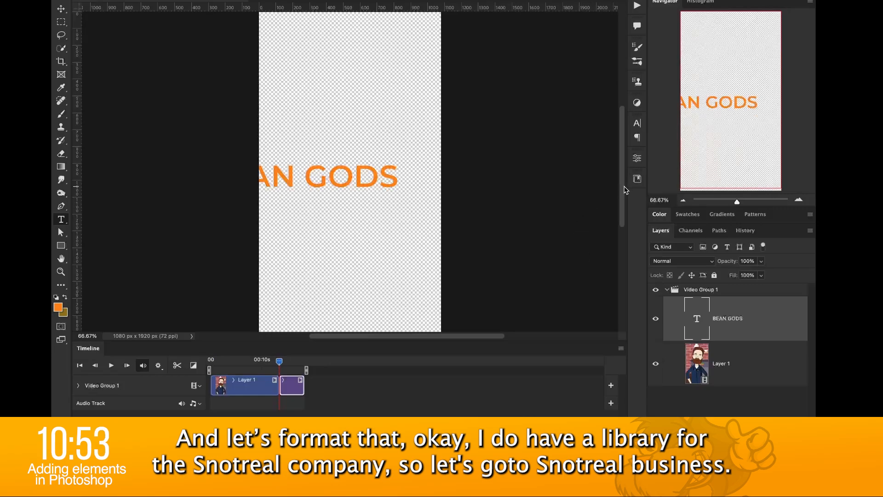
Step: Apply the font stored in the Snotreal Business library to the BEAN GODS text layer
{"action": "left_click", "coordinate": [638, 180]}
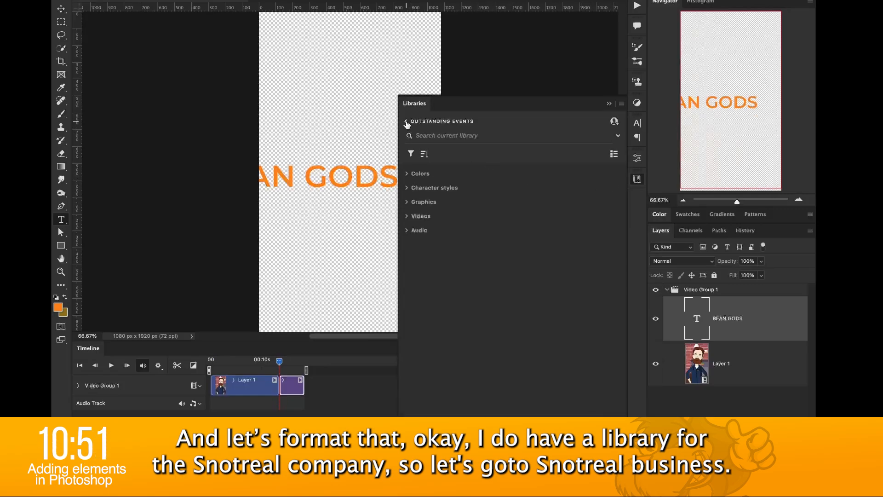
{"action": "left_click", "coordinate": [407, 122]}
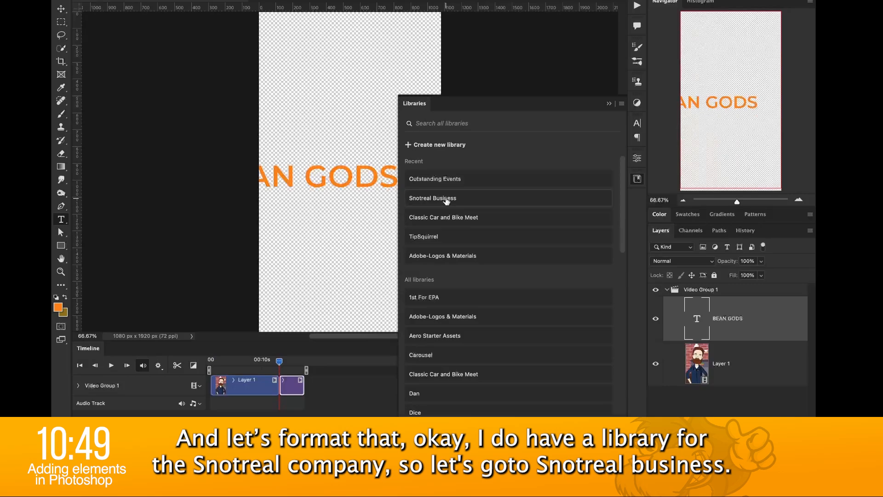
{"action": "left_click", "coordinate": [447, 198]}
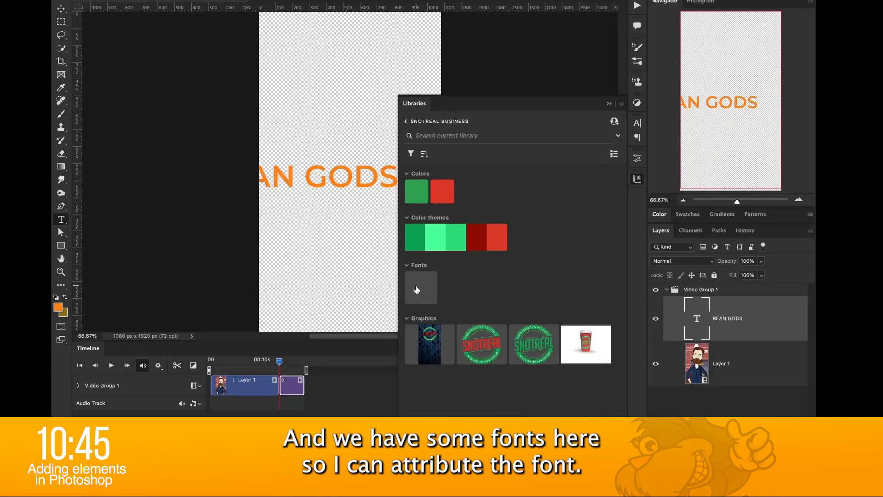
{"action": "left_click", "coordinate": [417, 288]}
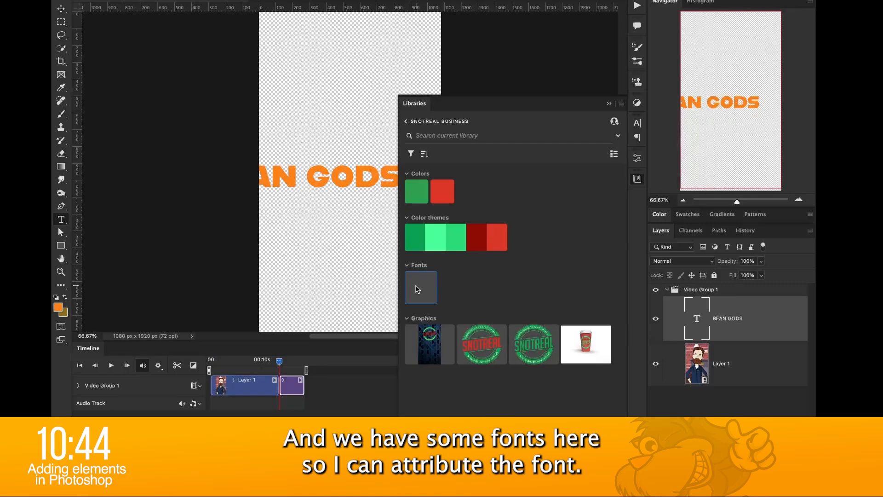
{"action": "left_click", "coordinate": [609, 103]}
Step: Break BEAN GODS onto two lines, replacing the space, and move the text to the horizontal centre of the canvas's lower half
{"action": "left_click", "coordinate": [307, 175]}
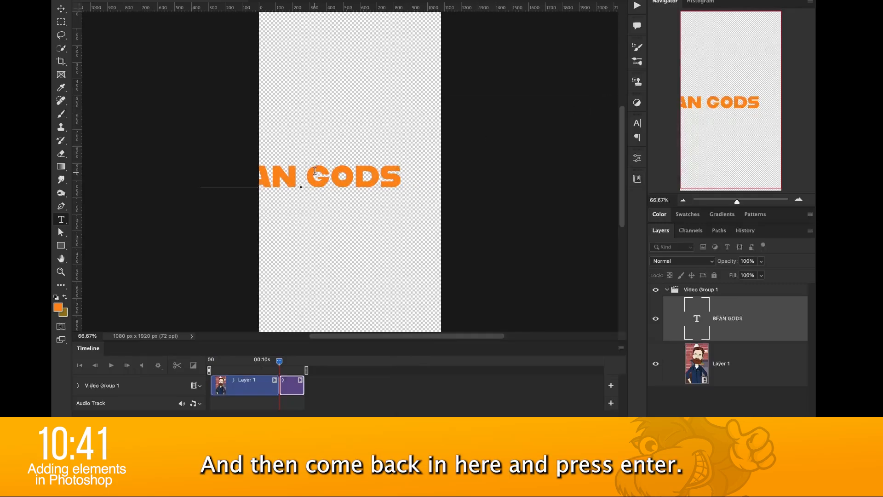
{"action": "key", "text": "BackSpace"}
{"action": "key", "text": "Return"}
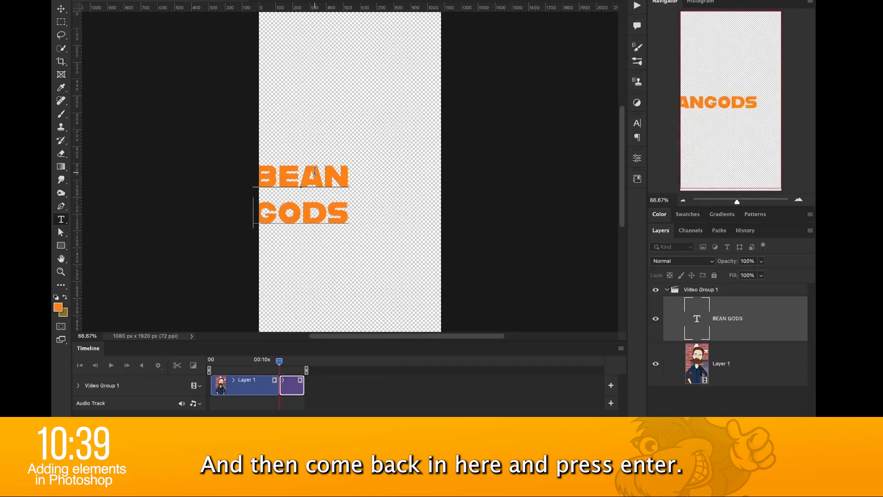
{"action": "left_click", "coordinate": [62, 10]}
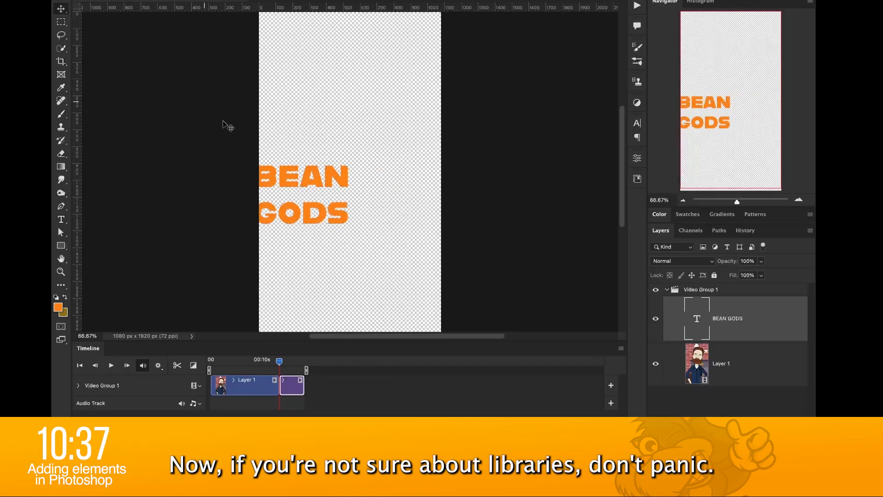
{"action": "left_click_drag", "start_coordinate": [272, 177], "coordinate": [317, 227]}
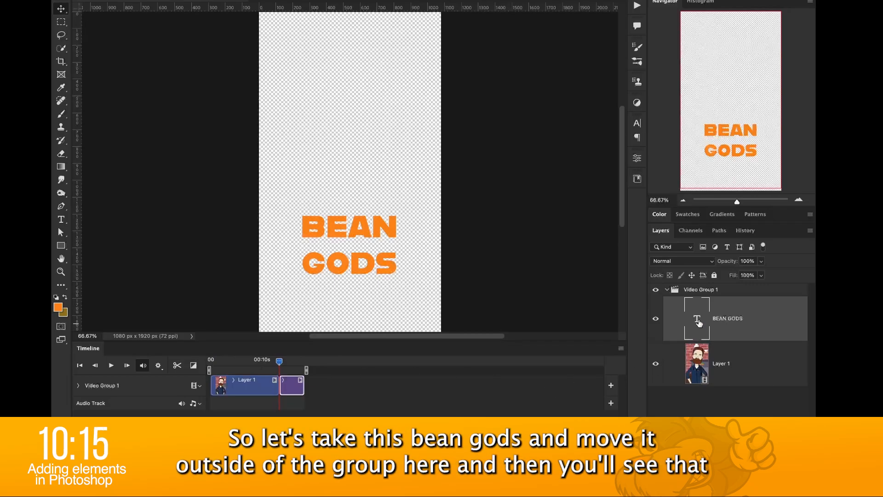
Step: Move the BEAN GODS layer out of and above Video Group 1, and shift its clip earlier to match the spoken words
{"action": "left_click_drag", "start_coordinate": [699, 323], "coordinate": [700, 285]}
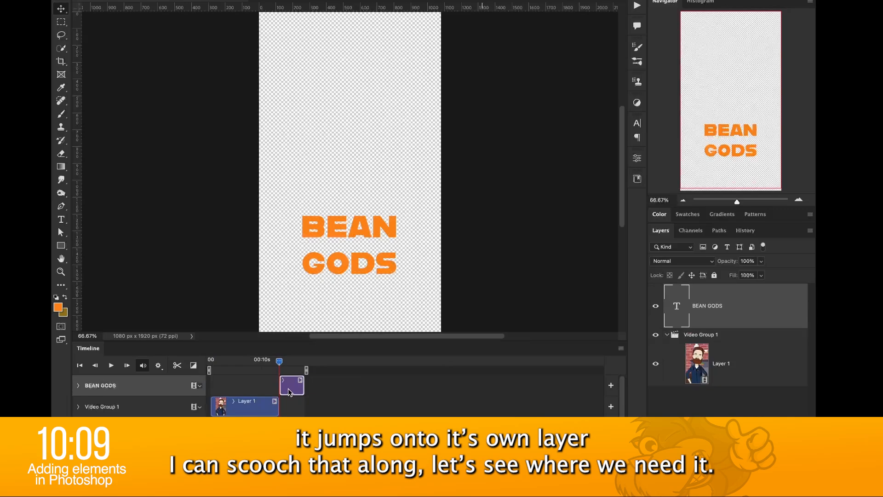
{"action": "left_click_drag", "start_coordinate": [289, 392], "coordinate": [244, 392]}
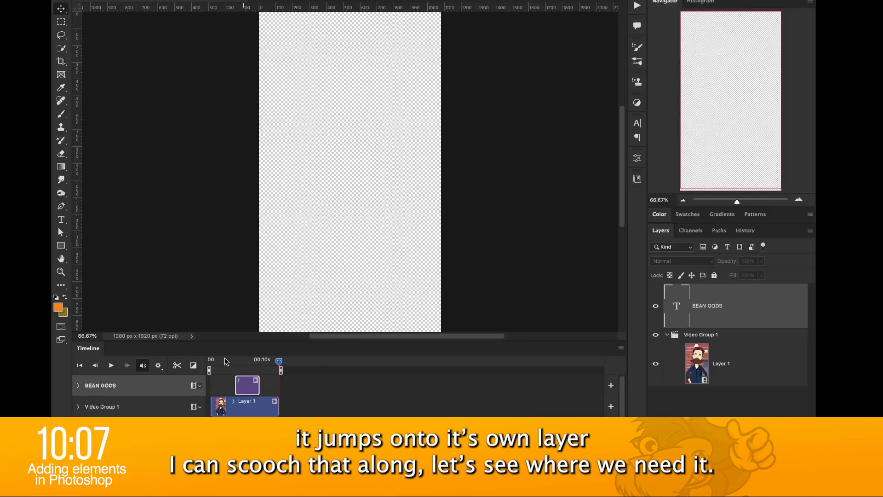
{"action": "left_click", "coordinate": [225, 361]}
{"action": "left_click", "coordinate": [111, 365]}
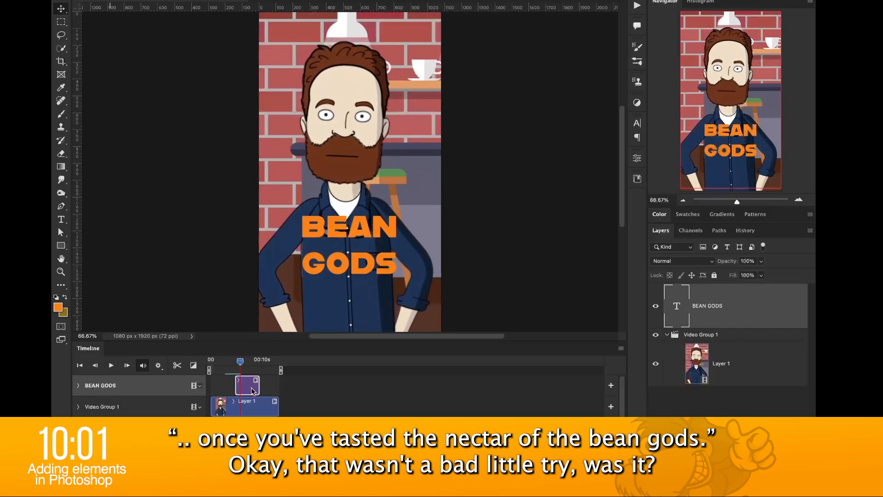
{"action": "left_click_drag", "start_coordinate": [253, 390], "coordinate": [247, 388]}
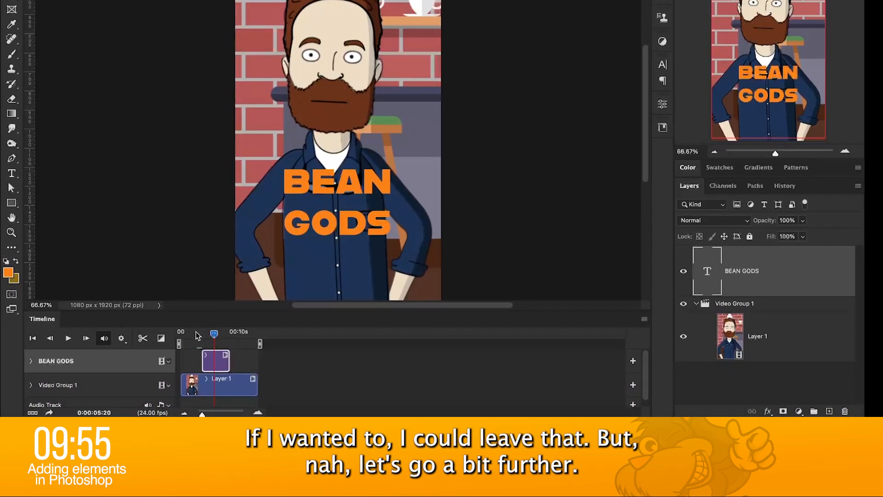
Step: Replay the spoken words and trim both ends of the BEAN GODS clip so it runs from about 4.5 to 7 seconds
{"action": "left_click", "coordinate": [196, 332]}
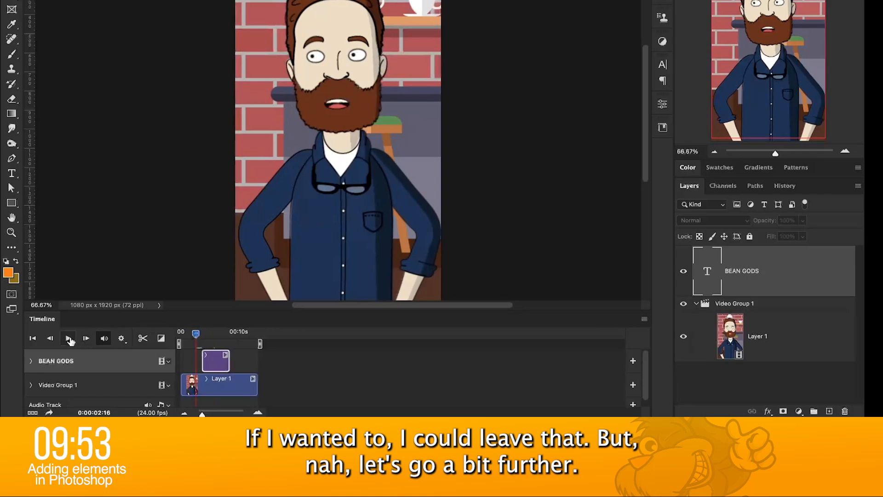
{"action": "left_click", "coordinate": [69, 339]}
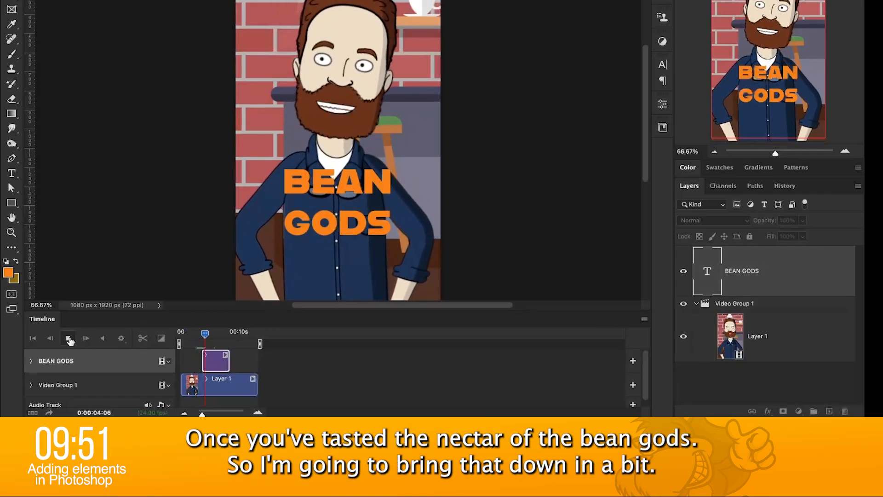
{"action": "left_click", "coordinate": [212, 340]}
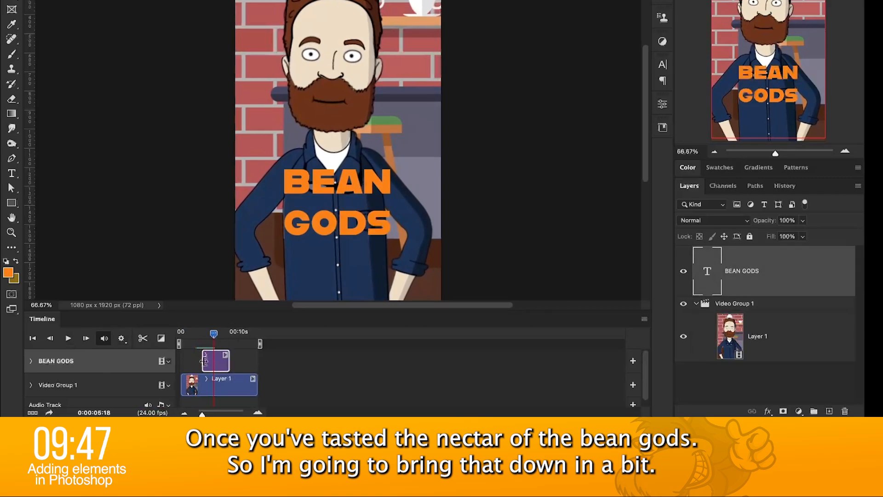
{"action": "left_click", "coordinate": [258, 413]}
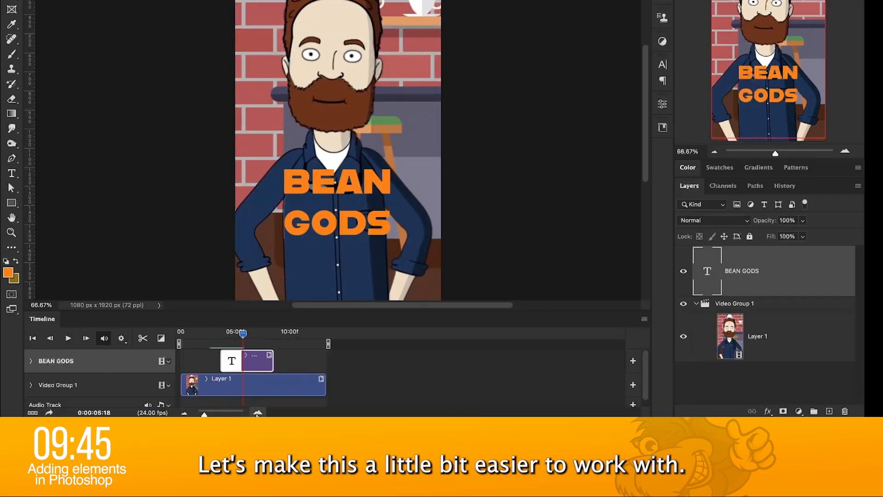
{"action": "left_click", "coordinate": [257, 414]}
{"action": "left_click", "coordinate": [258, 413]}
{"action": "left_click_drag", "start_coordinate": [293, 357], "coordinate": [320, 357]}
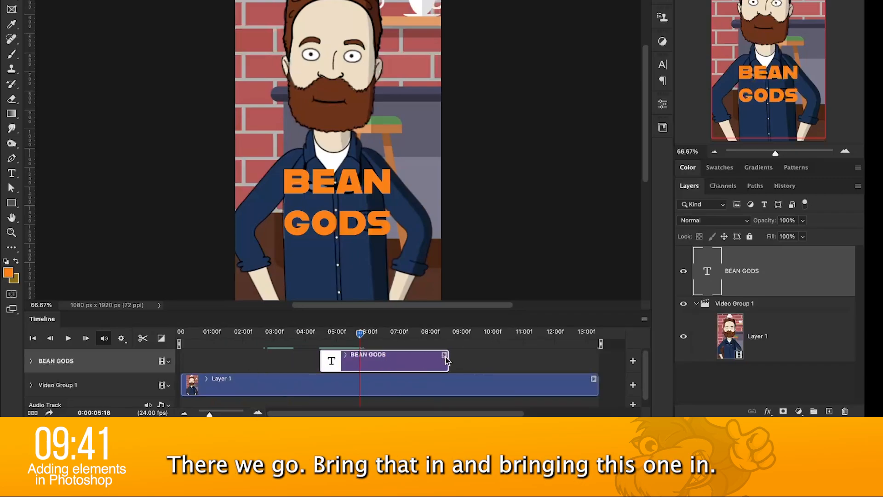
{"action": "left_click_drag", "start_coordinate": [447, 360], "coordinate": [406, 360]}
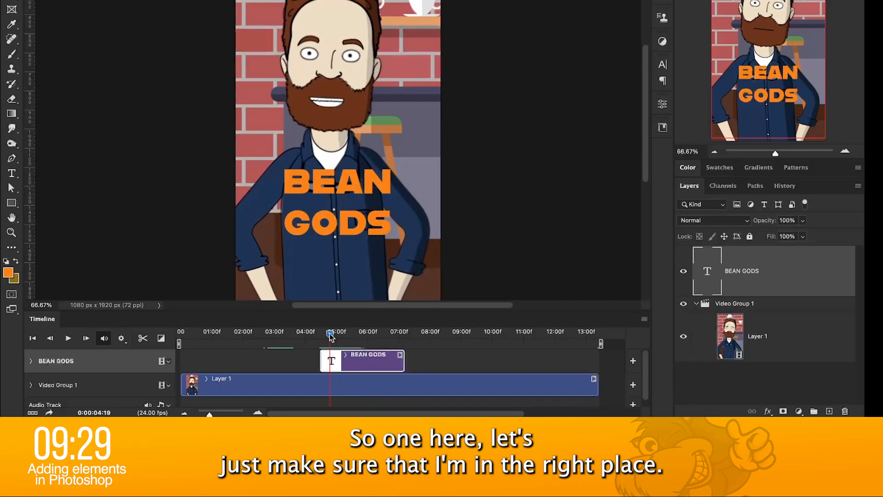
Step: Play up to the spoken words, expand the BEAN GODS track in an enlarged timeline, and add a Transform keyframe at 0:00:05:12
{"action": "left_click_drag", "start_coordinate": [330, 337], "coordinate": [309, 338]}
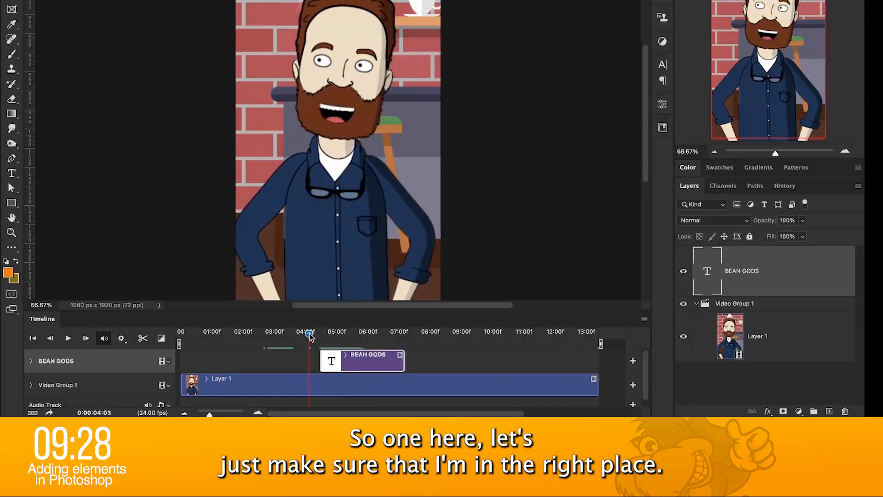
{"action": "left_click", "coordinate": [70, 339]}
{"action": "left_click", "coordinate": [70, 340]}
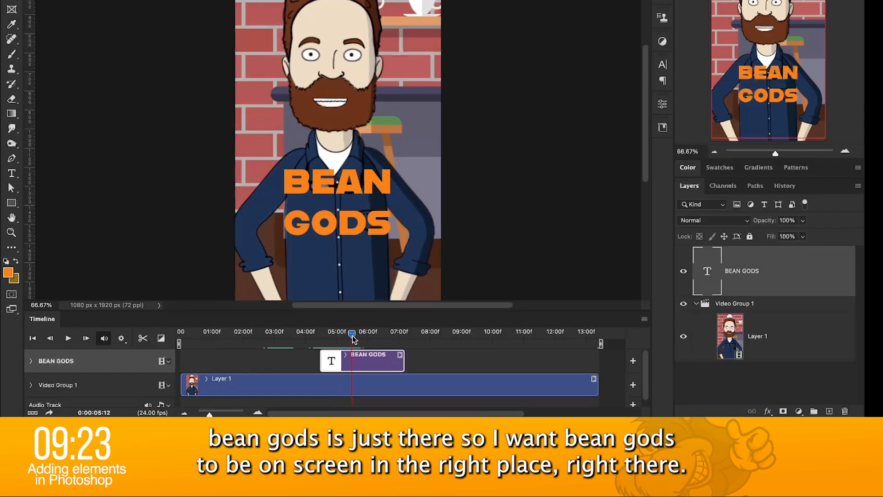
{"action": "mouse_move", "coordinate": [352, 338]}
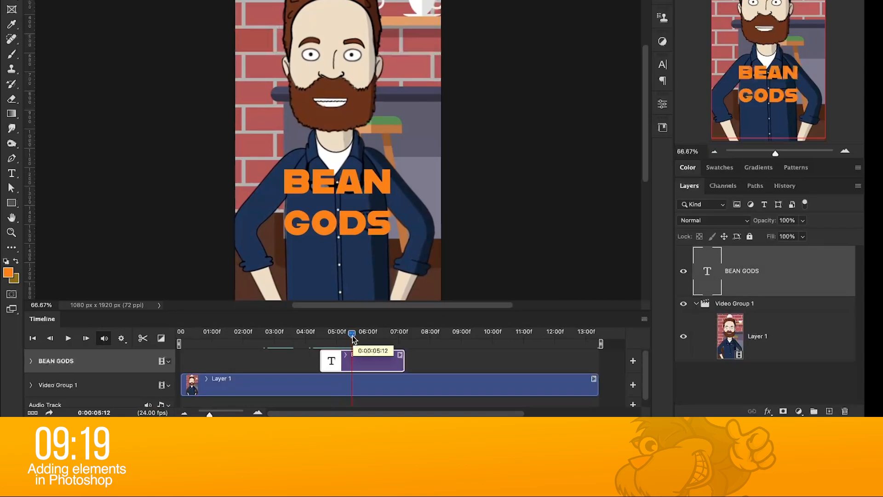
{"action": "left_click", "coordinate": [30, 362]}
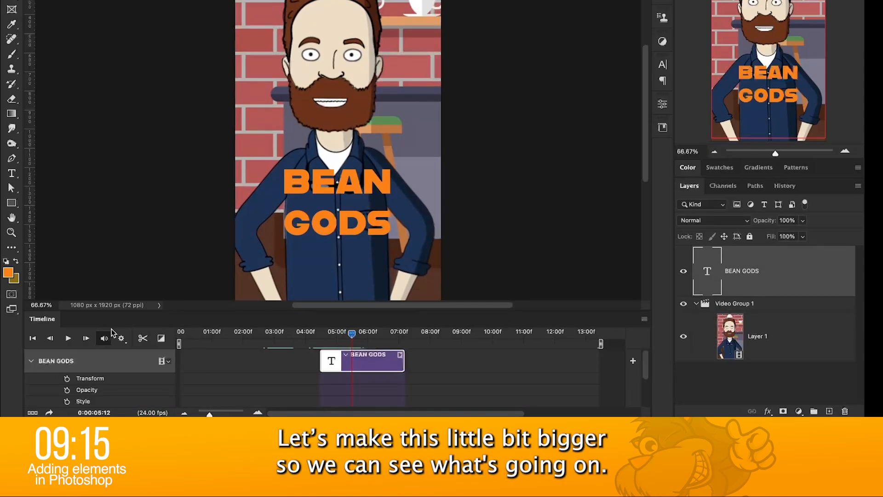
{"action": "left_click_drag", "start_coordinate": [121, 312], "coordinate": [136, 207]}
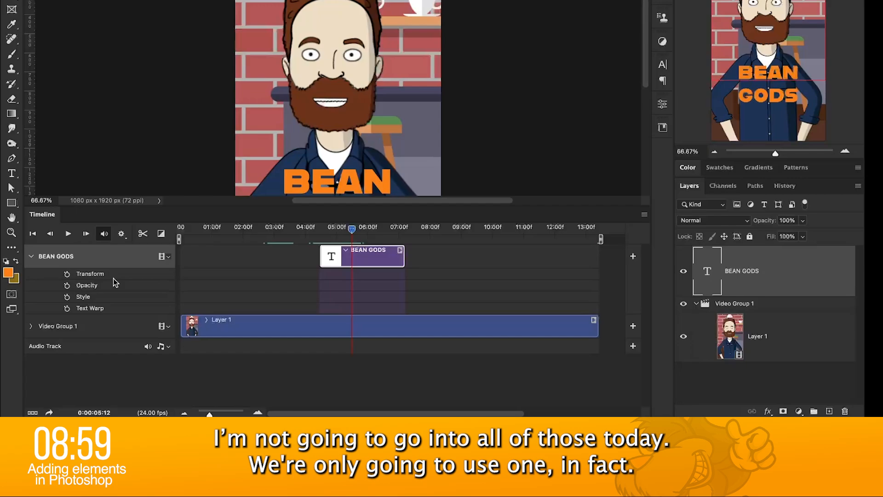
{"action": "left_click", "coordinate": [67, 275]}
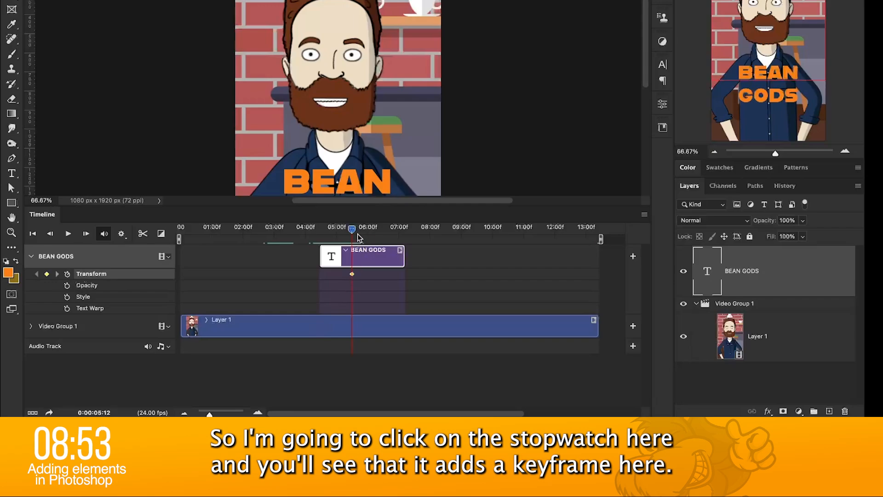
Step: Play through the spoken words and paste a copy of the BEAN GODS Transform keyframe at 0:00:06:07
{"action": "mouse_move", "coordinate": [353, 234]}
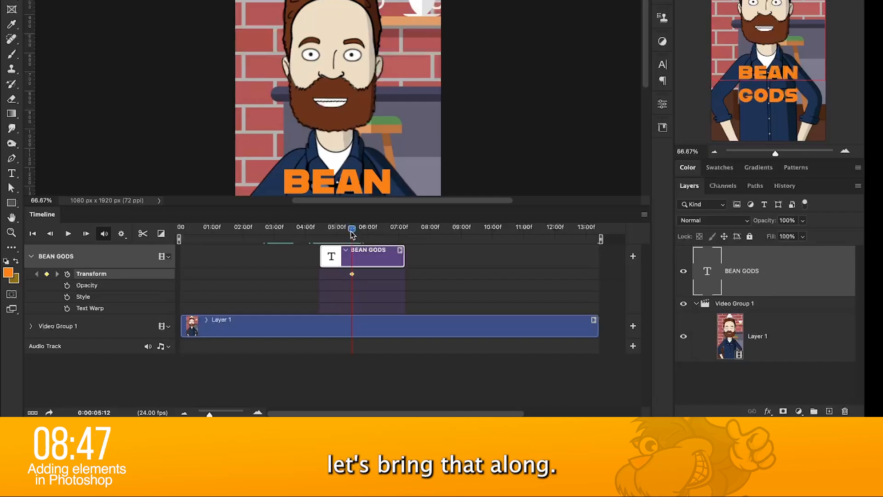
{"action": "left_click_drag", "start_coordinate": [352, 229], "coordinate": [343, 236]}
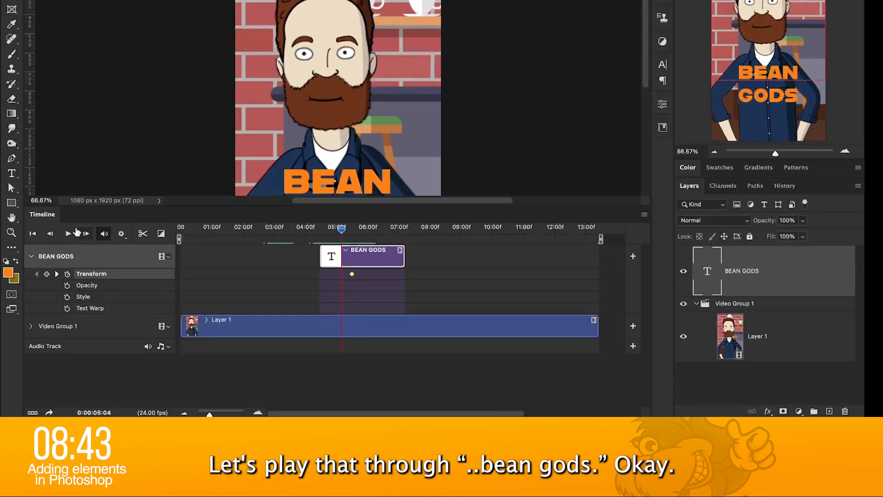
{"action": "left_click", "coordinate": [68, 234]}
{"action": "left_click", "coordinate": [68, 234]}
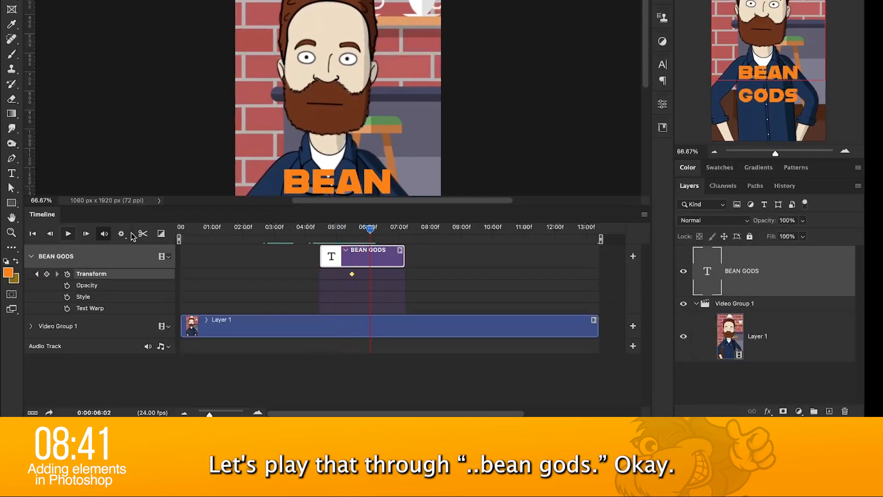
{"action": "left_click_drag", "start_coordinate": [368, 227], "coordinate": [376, 228]}
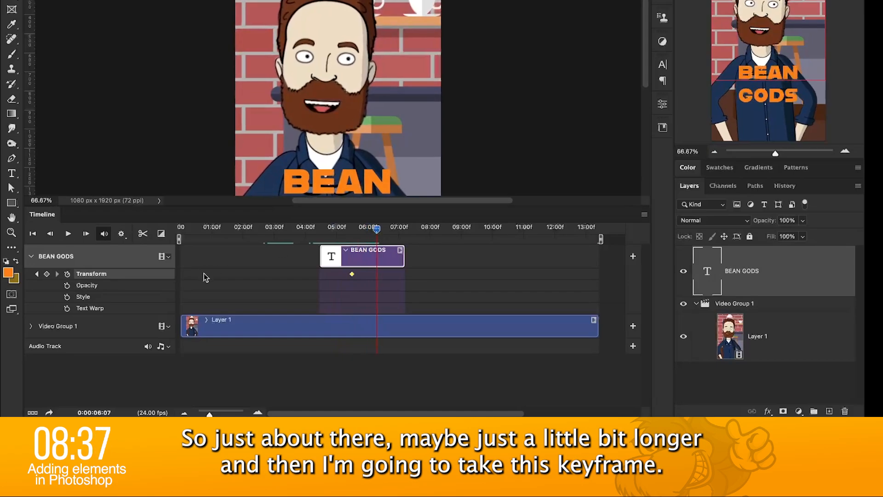
{"action": "right_click", "coordinate": [352, 275]}
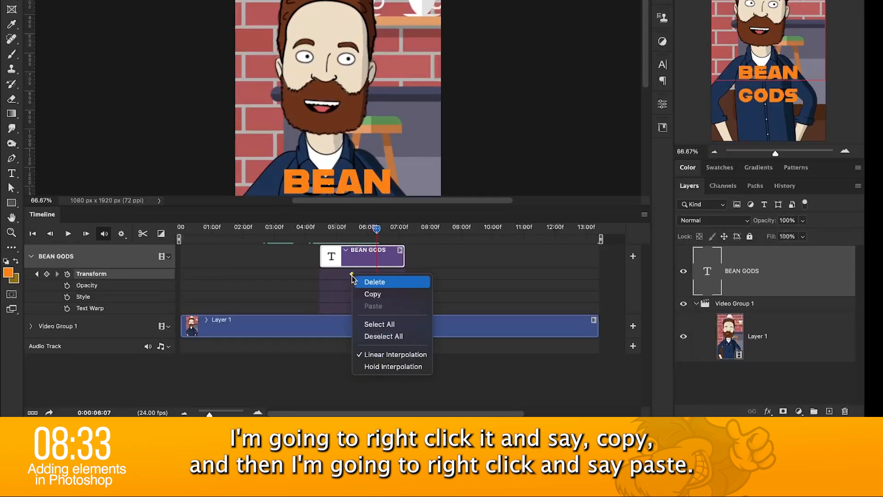
{"action": "left_click", "coordinate": [366, 296]}
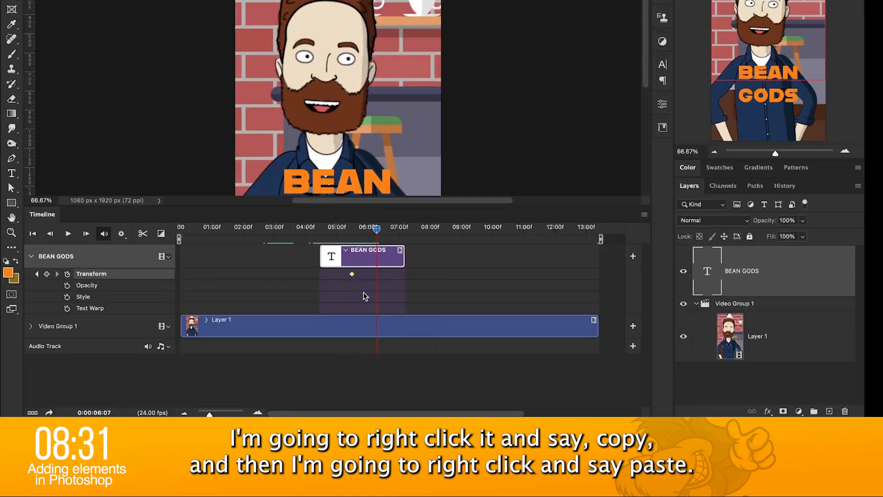
{"action": "right_click", "coordinate": [353, 275]}
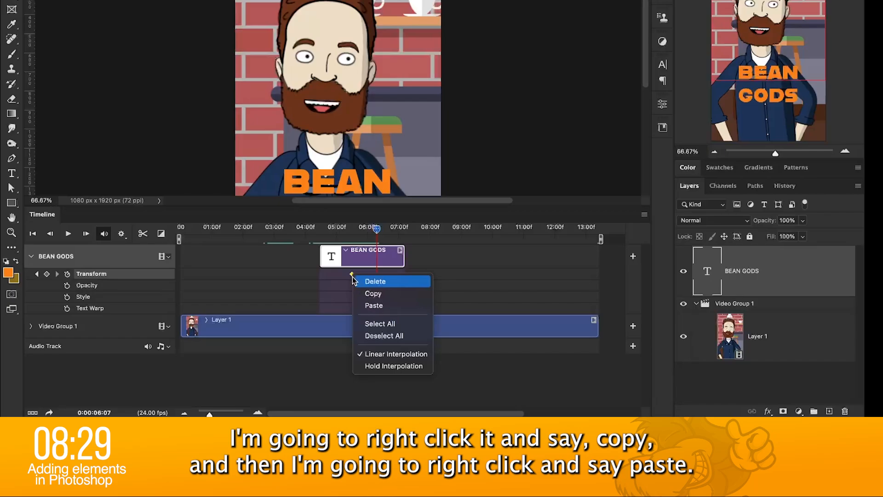
{"action": "left_click", "coordinate": [371, 306]}
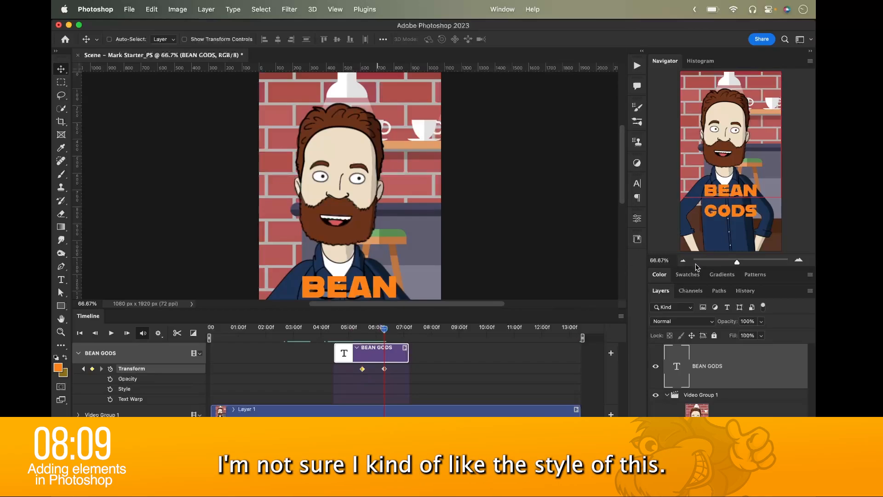
Step: Change the BEAN GODS text colour to white
{"action": "left_click_drag", "start_coordinate": [719, 164], "coordinate": [716, 223]}
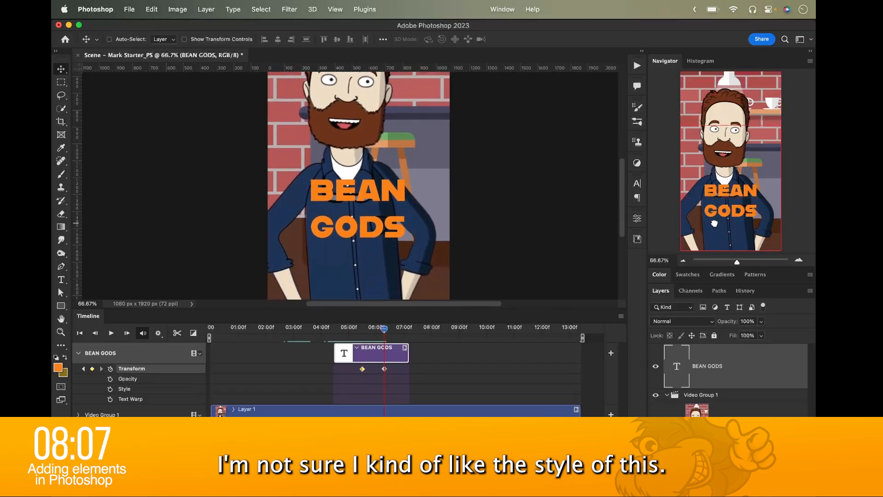
{"action": "left_click", "coordinate": [637, 221]}
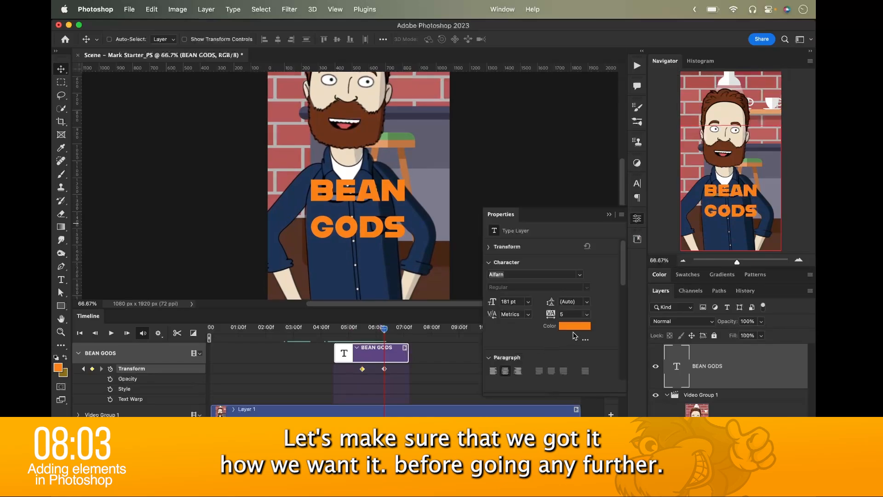
{"action": "left_click", "coordinate": [576, 327]}
{"action": "left_click_drag", "start_coordinate": [438, 351], "coordinate": [390, 329]}
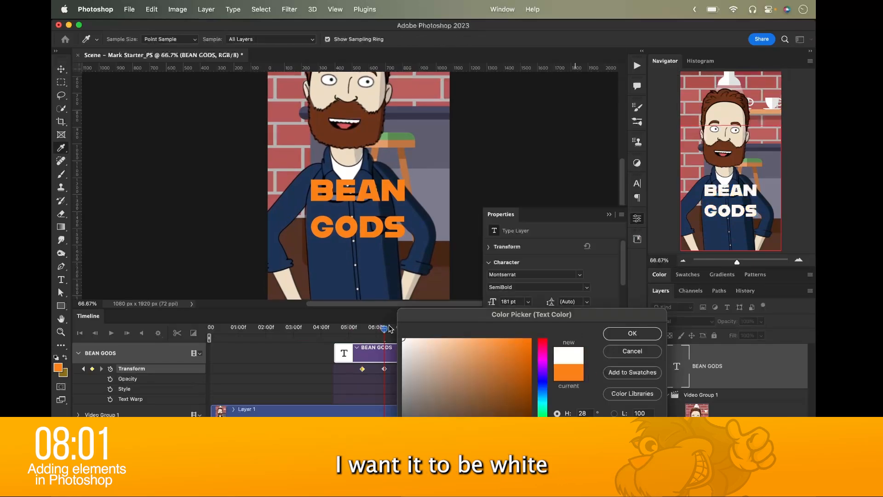
{"action": "left_click", "coordinate": [633, 334]}
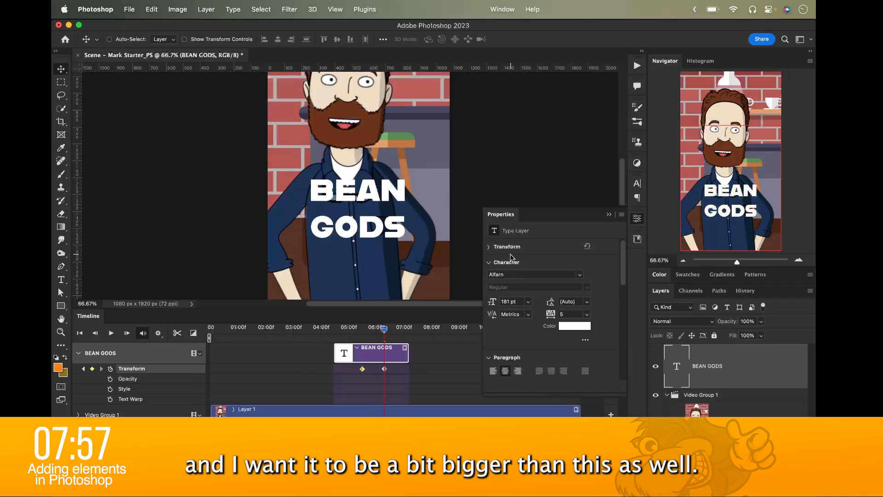
Step: Enlarge the BEAN GODS text to 253 pt and move it slightly lower on the character's chest
{"action": "double_click", "coordinate": [667, 368]}
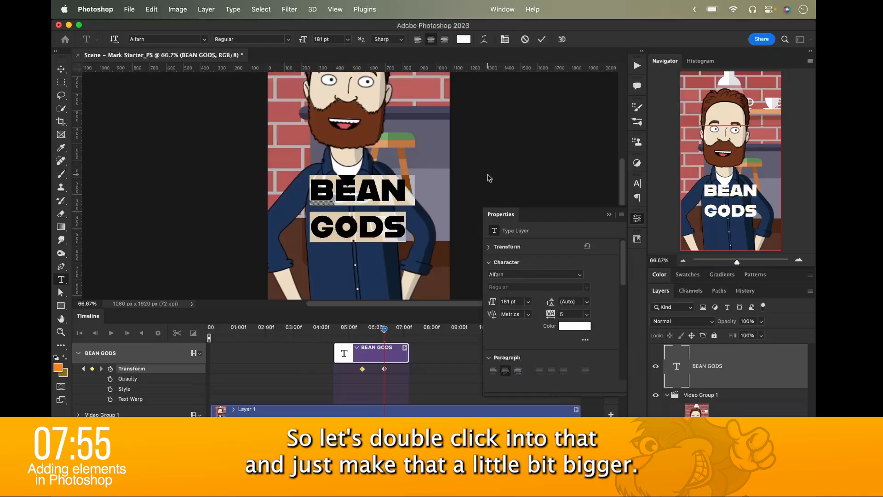
{"action": "left_click_drag", "start_coordinate": [303, 41], "coordinate": [341, 46]}
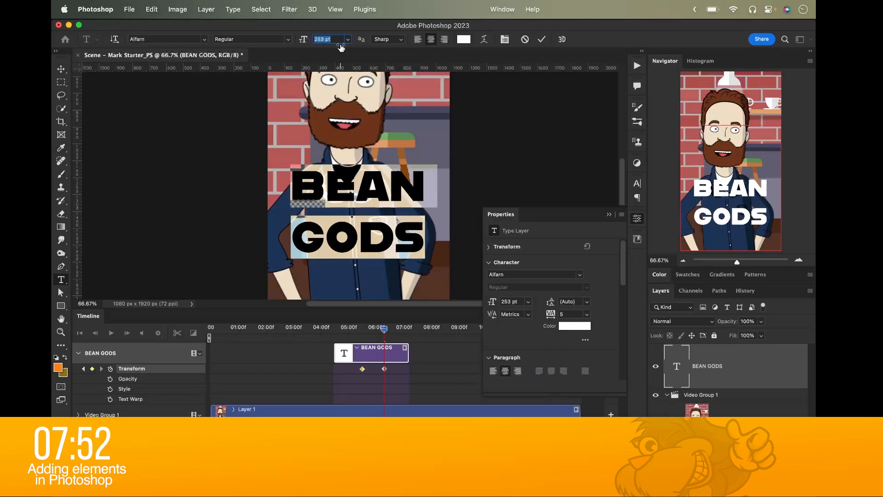
{"action": "left_click", "coordinate": [61, 69]}
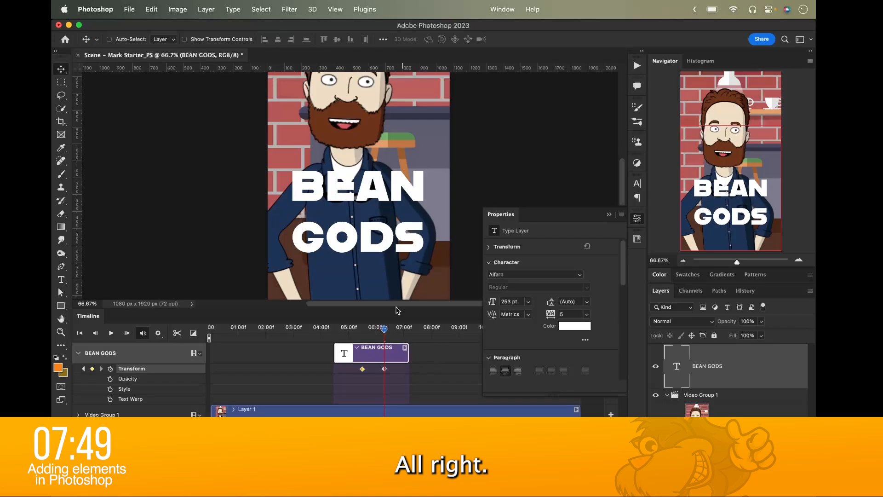
{"action": "left_click_drag", "start_coordinate": [388, 254], "coordinate": [388, 274]}
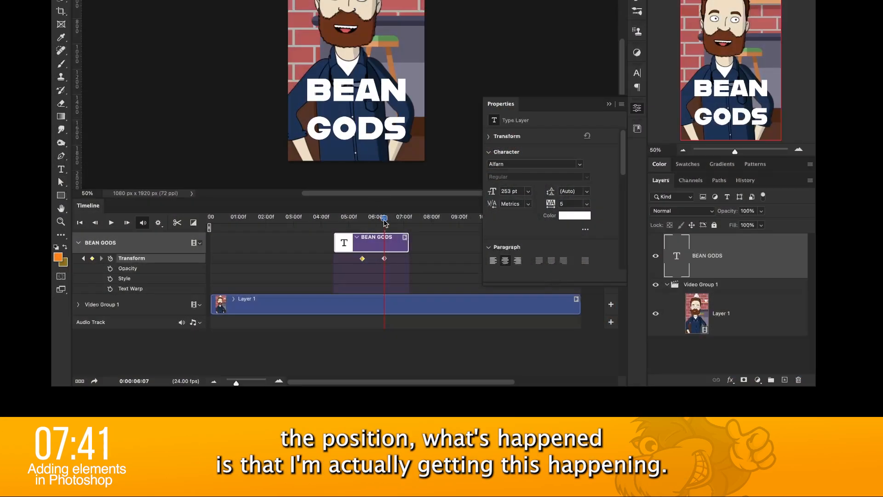
Step: Delete the first BEAN GODS Transform keyframe and paste a copy of the 0:00:06:07 keyframe at 0:00:05:11
{"action": "mouse_move", "coordinate": [385, 223]}
{"action": "left_mouse_down"}
{"action": "mouse_move", "coordinate": [359, 223]}
{"action": "mouse_move", "coordinate": [386, 223]}
{"action": "left_mouse_up"}
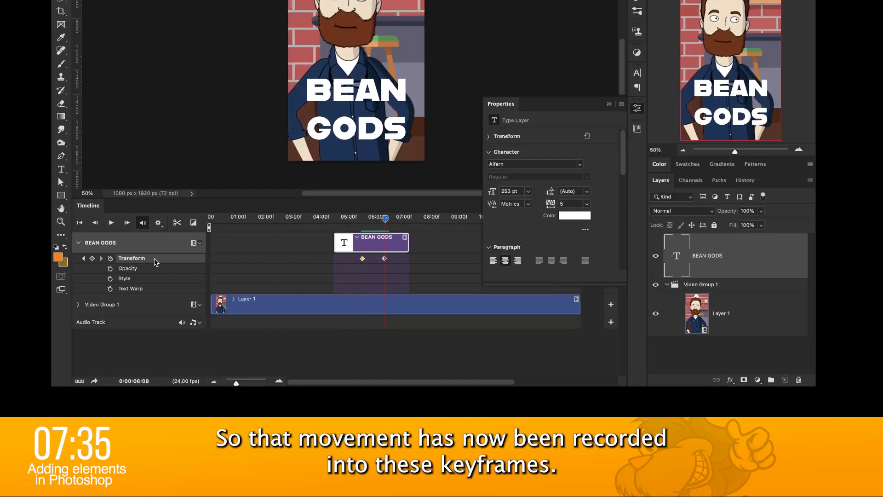
{"action": "left_click", "coordinate": [83, 258]}
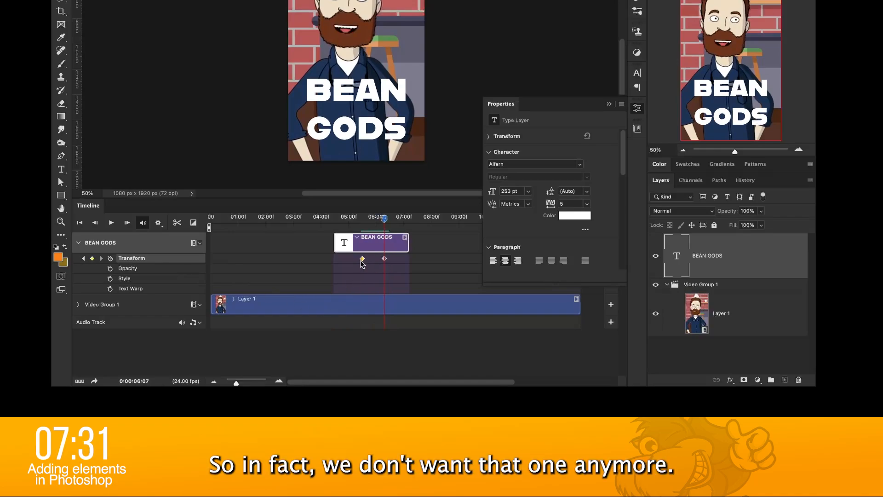
{"action": "key", "text": "Delete"}
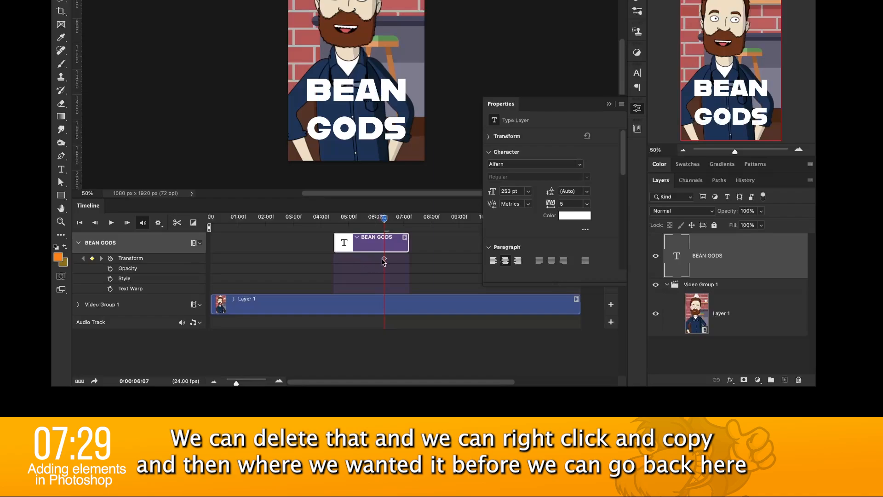
{"action": "right_click", "coordinate": [384, 258]}
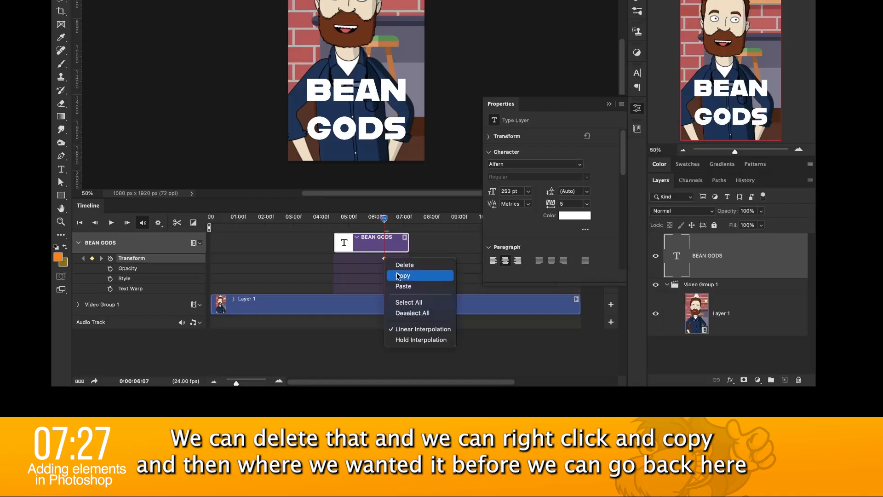
{"action": "left_click", "coordinate": [399, 276]}
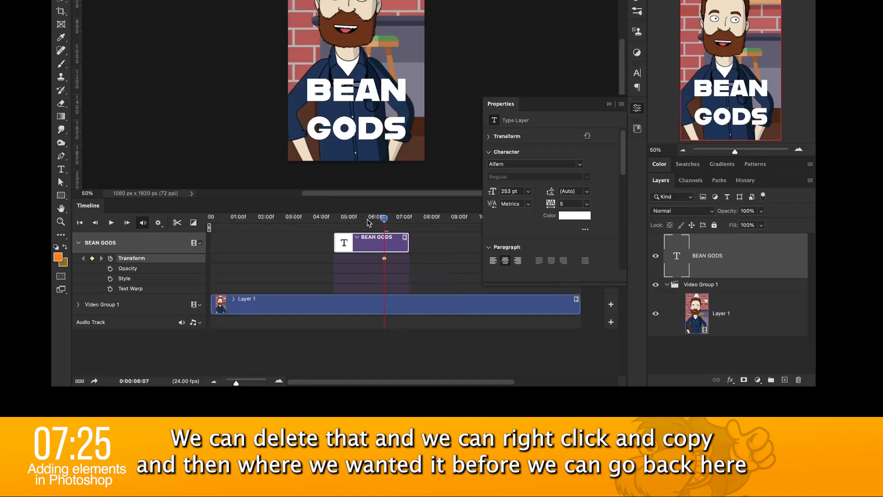
{"action": "left_click_drag", "start_coordinate": [368, 223], "coordinate": [362, 223]}
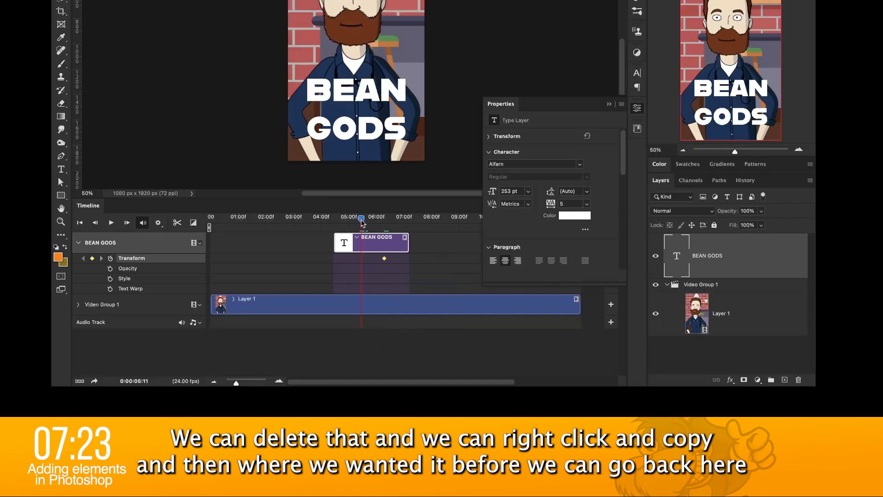
{"action": "right_click", "coordinate": [386, 258]}
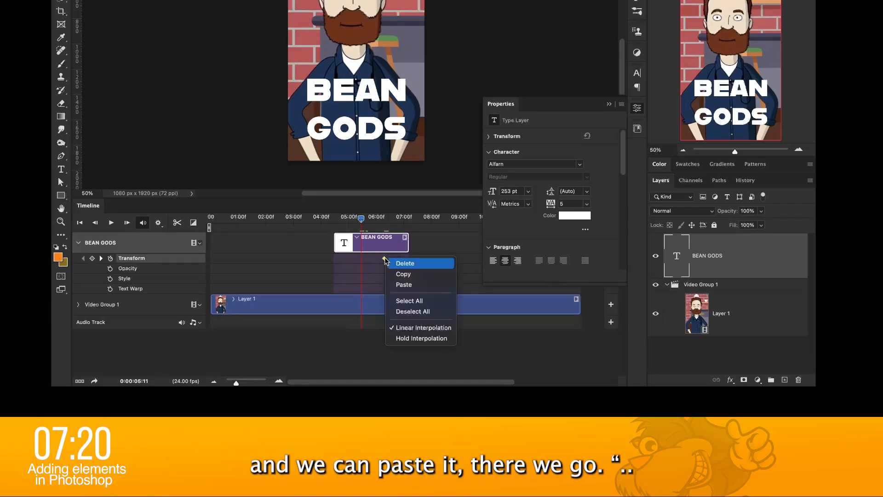
{"action": "left_click", "coordinate": [401, 285]}
Step: Play through the BEAN GODS clip and, at 0:00:04:20, scale the text up from its centre to about 625 pt
{"action": "left_click", "coordinate": [337, 217]}
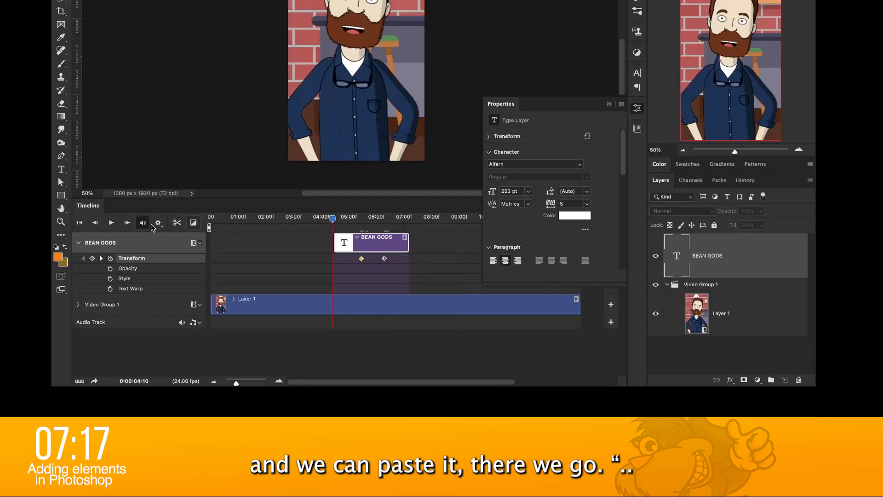
{"action": "left_click", "coordinate": [110, 223]}
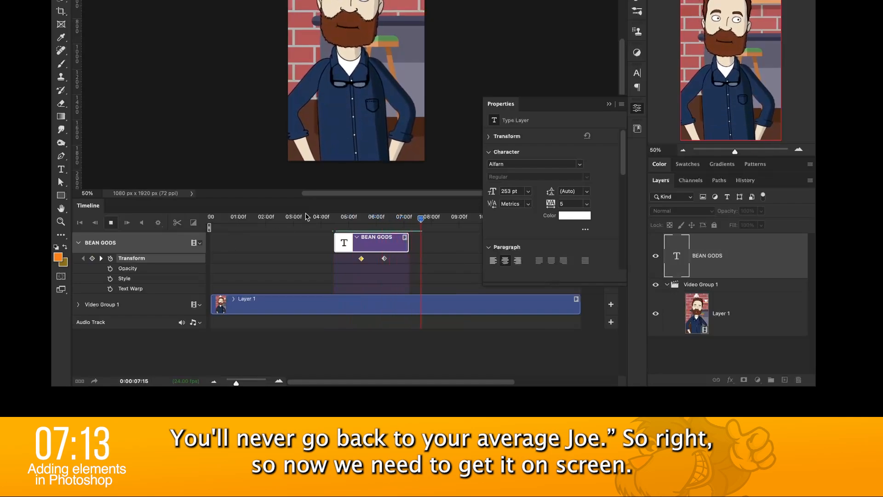
{"action": "left_click", "coordinate": [359, 217]}
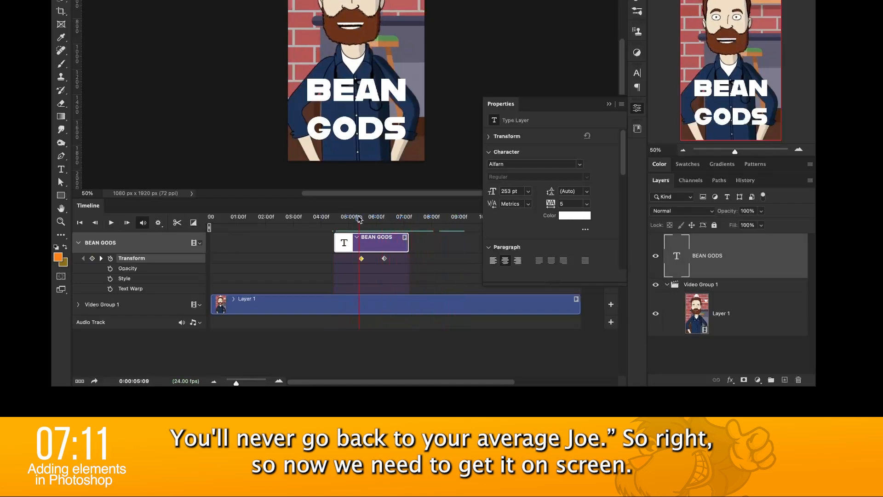
{"action": "left_click_drag", "start_coordinate": [359, 220], "coordinate": [344, 220]}
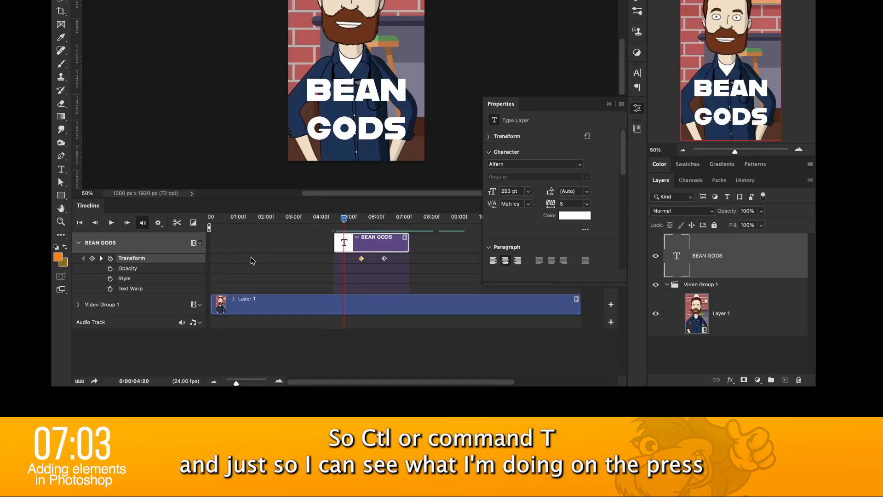
{"action": "key", "text": "ctrl+t"}
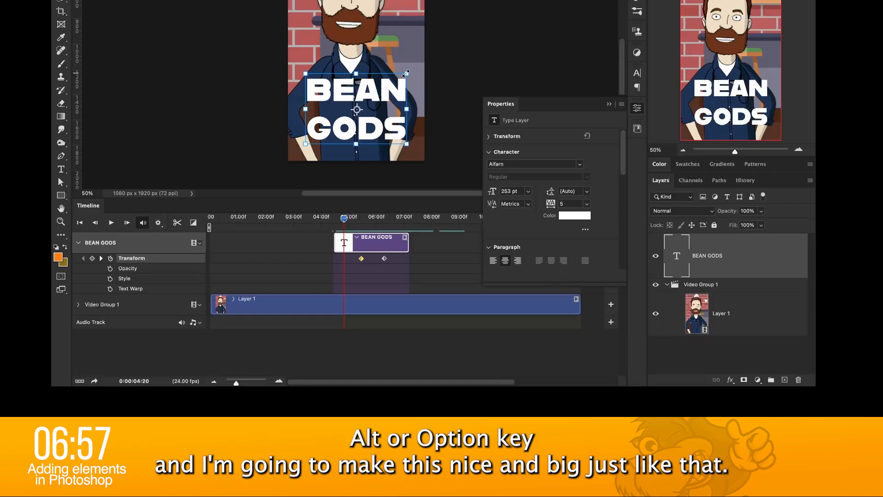
{"action": "left_click_drag", "start_coordinate": [406, 73], "coordinate": [492, 39]}
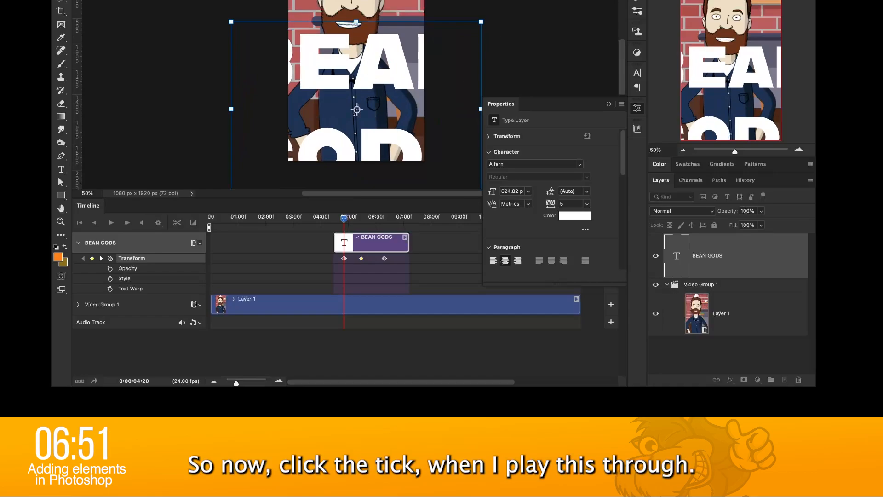
{"action": "key", "text": "Return"}
Step: Preview the shrinking text and move its enlarged Transform keyframe closer to the 0:00:05:11 keyframe, at about 5 seconds, replaying the result
{"action": "left_click", "coordinate": [111, 223]}
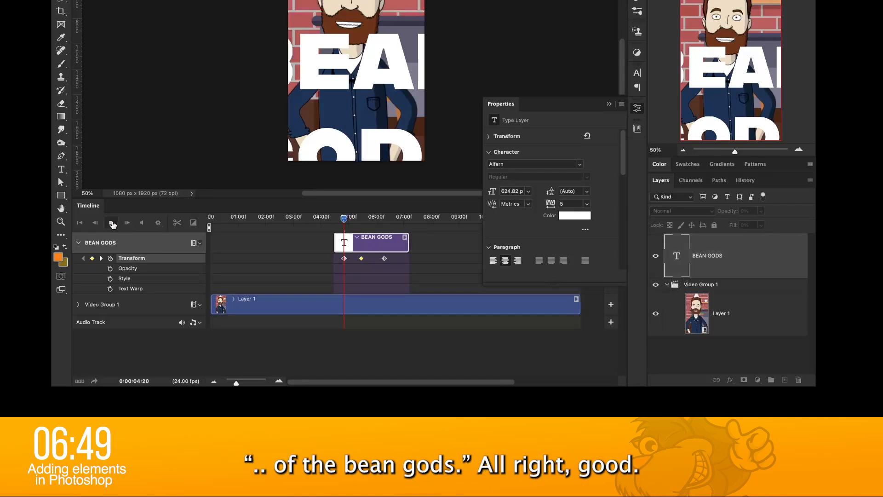
{"action": "left_click", "coordinate": [112, 223]}
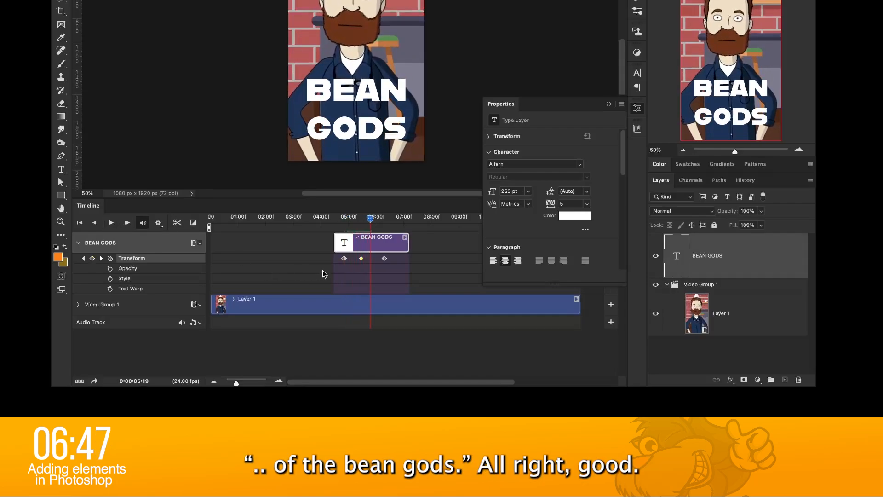
{"action": "left_click", "coordinate": [344, 259]}
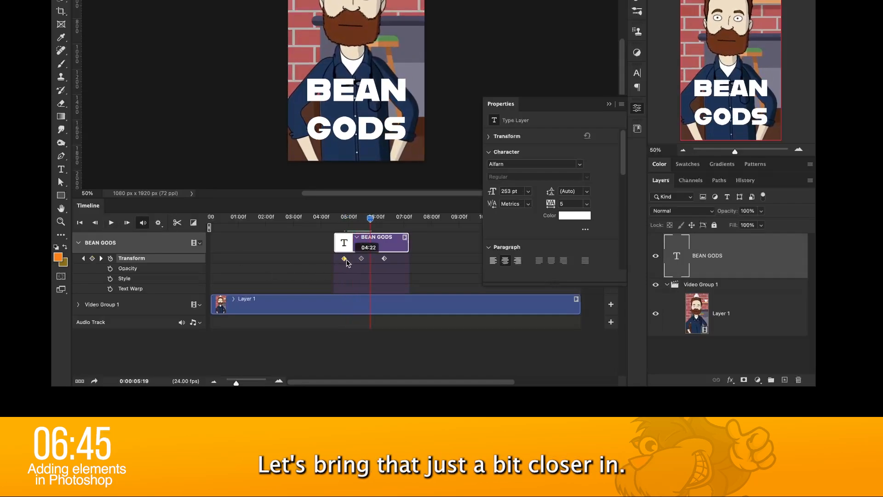
{"action": "left_click_drag", "start_coordinate": [345, 259], "coordinate": [352, 259]}
{"action": "left_click", "coordinate": [343, 221]}
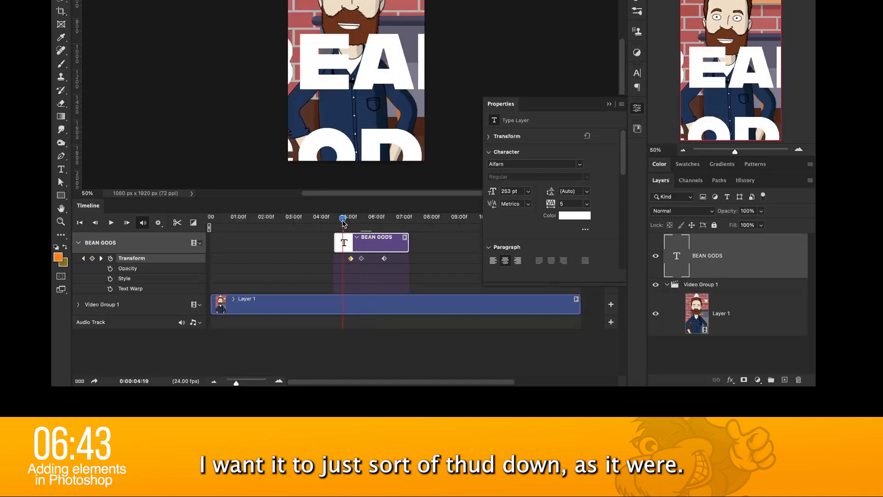
{"action": "key", "text": "space"}
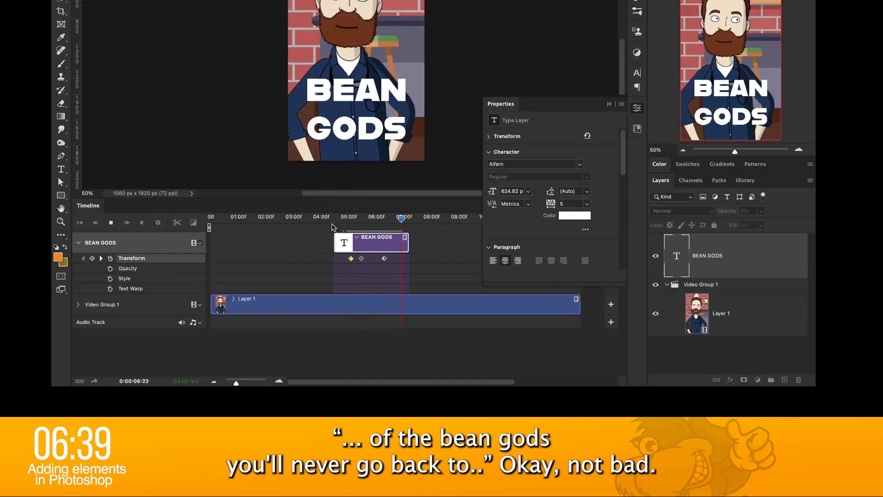
Step: Play on to 0:00:06:15 and paste a copy of the enlarged first Transform keyframe there
{"action": "left_click", "coordinate": [366, 218]}
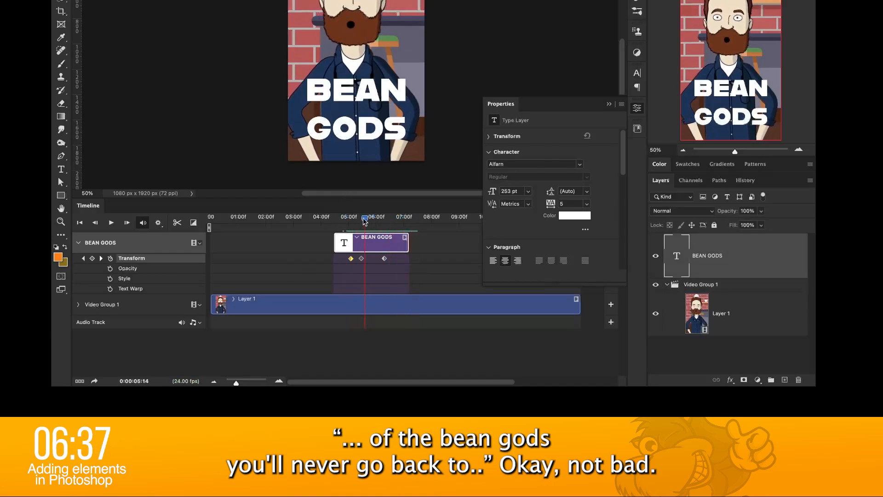
{"action": "key", "text": "space"}
{"action": "key", "text": "space"}
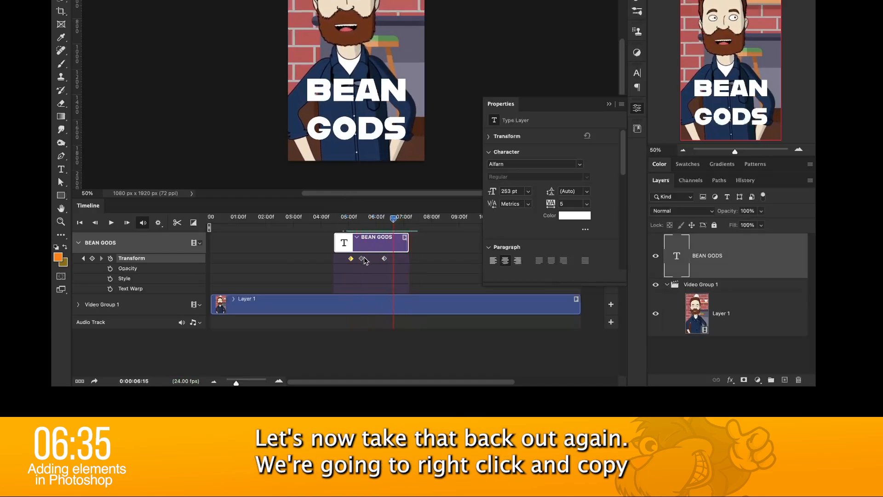
{"action": "right_click", "coordinate": [351, 259]}
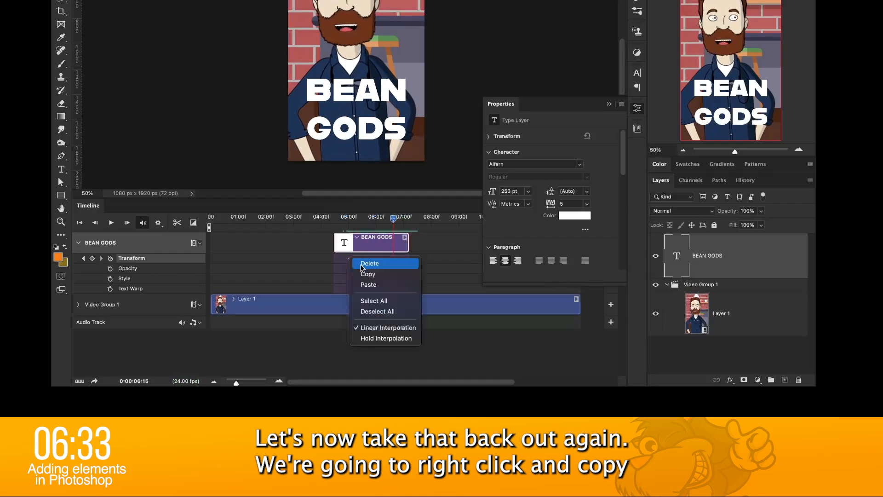
{"action": "left_click", "coordinate": [368, 274]}
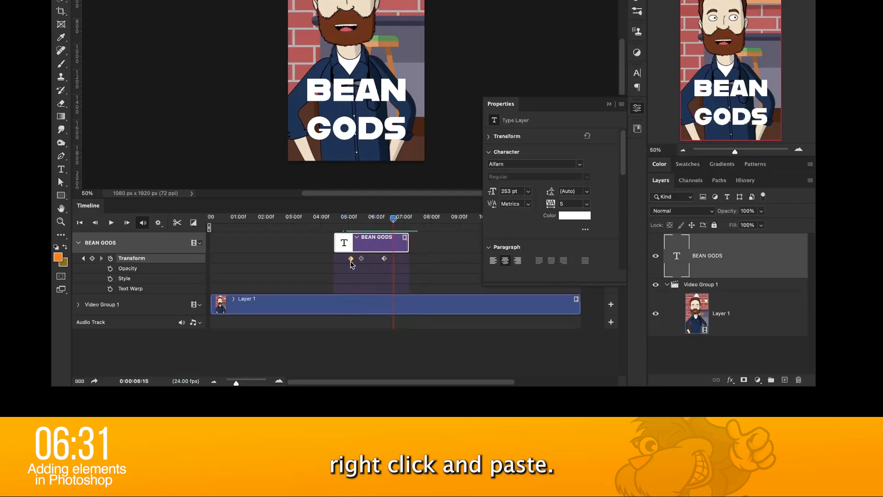
{"action": "right_click", "coordinate": [351, 260]}
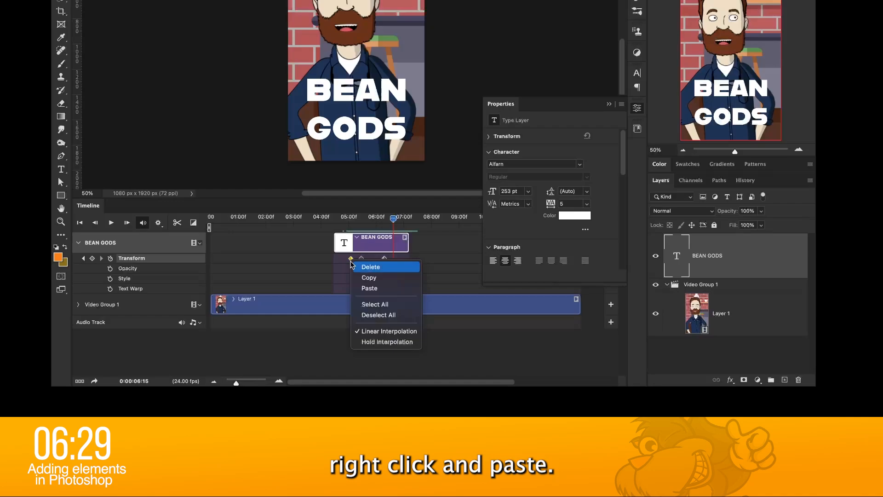
{"action": "left_click", "coordinate": [368, 288]}
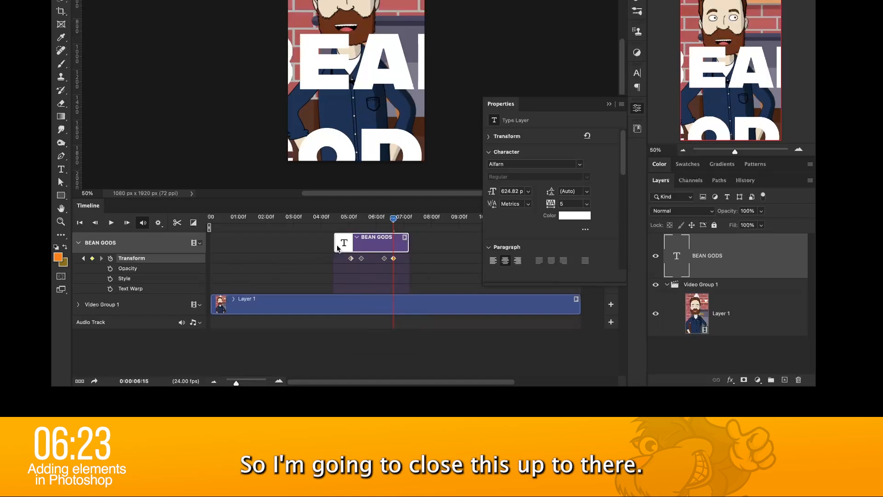
Step: Trim the BEAN GODS clip to its first and last Transform keyframes and apply a Fade transition to both ends
{"action": "left_click_drag", "start_coordinate": [336, 243], "coordinate": [353, 243]}
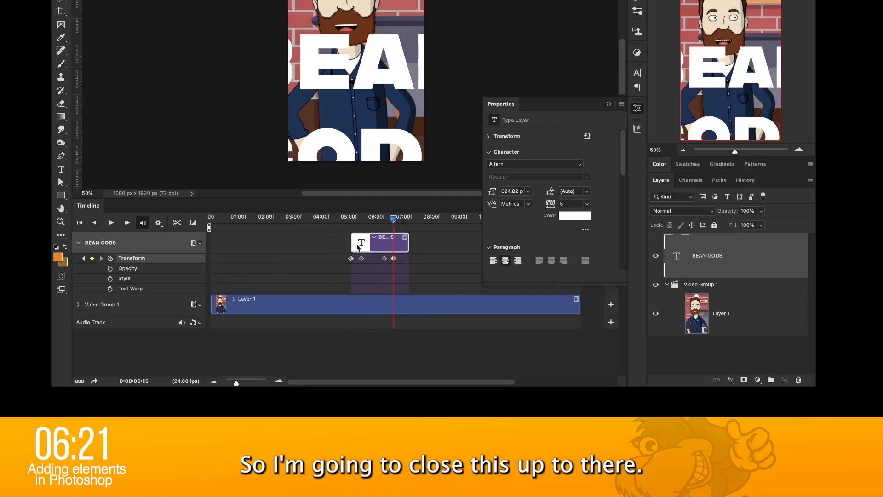
{"action": "left_click_drag", "start_coordinate": [408, 241], "coordinate": [392, 242]}
{"action": "left_click", "coordinate": [194, 223]}
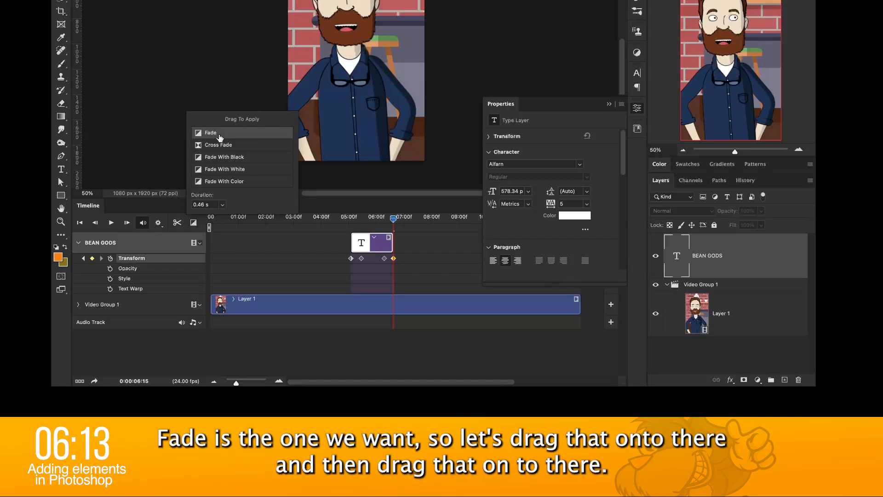
{"action": "left_click_drag", "start_coordinate": [345, 240], "coordinate": [354, 242]}
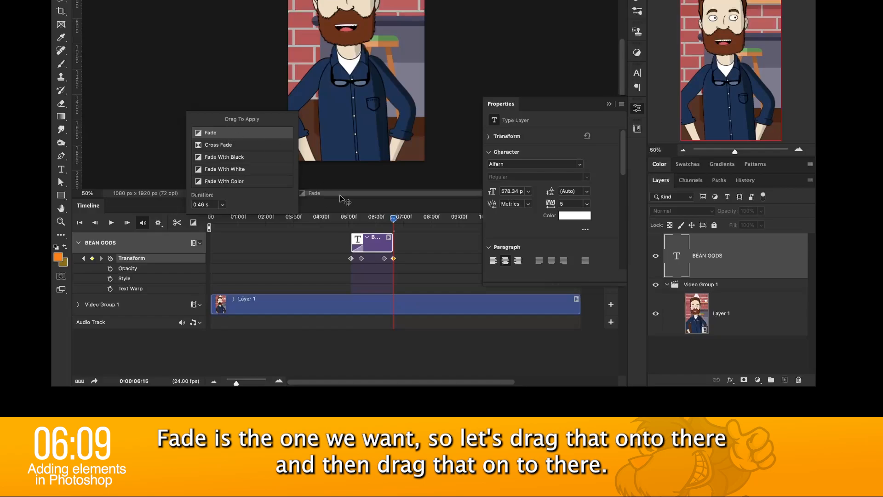
{"action": "left_click_drag", "start_coordinate": [342, 199], "coordinate": [395, 249]}
Step: Replay the BEAN GODS section from 0:00:04:21 to check the fades and text scaling
{"action": "left_click_drag", "start_coordinate": [393, 218], "coordinate": [345, 218]}
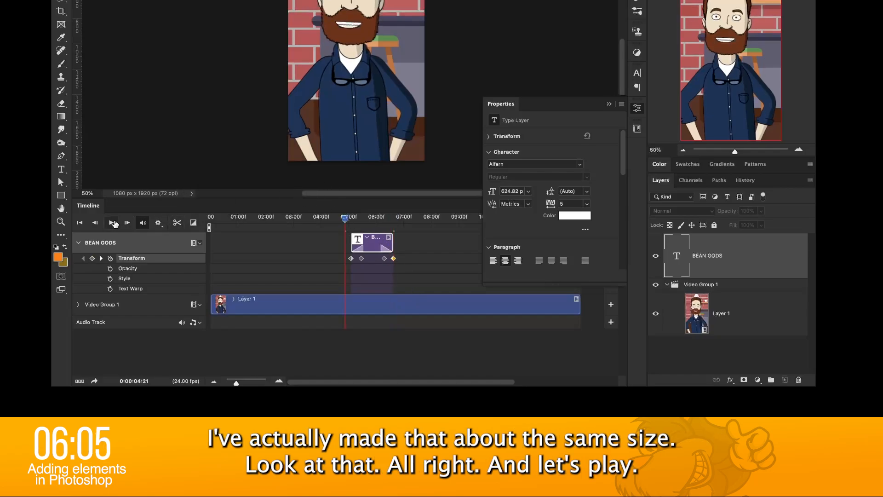
{"action": "left_click", "coordinate": [111, 222]}
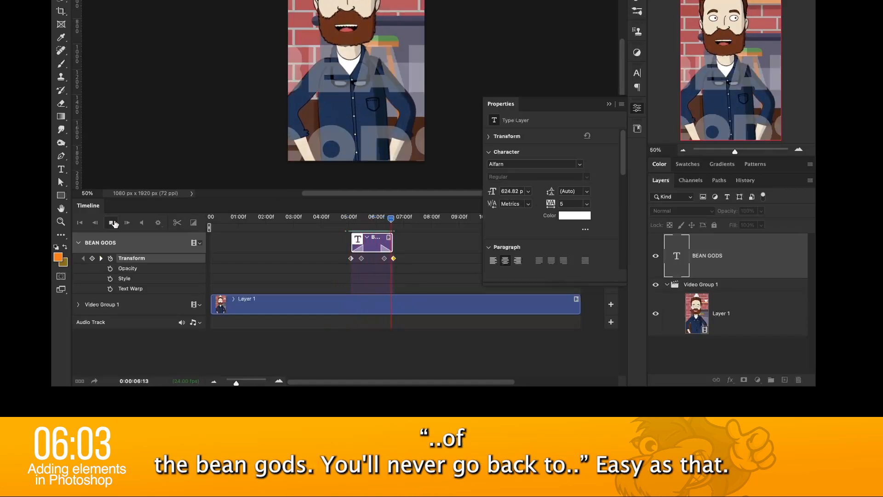
{"action": "left_click", "coordinate": [112, 223]}
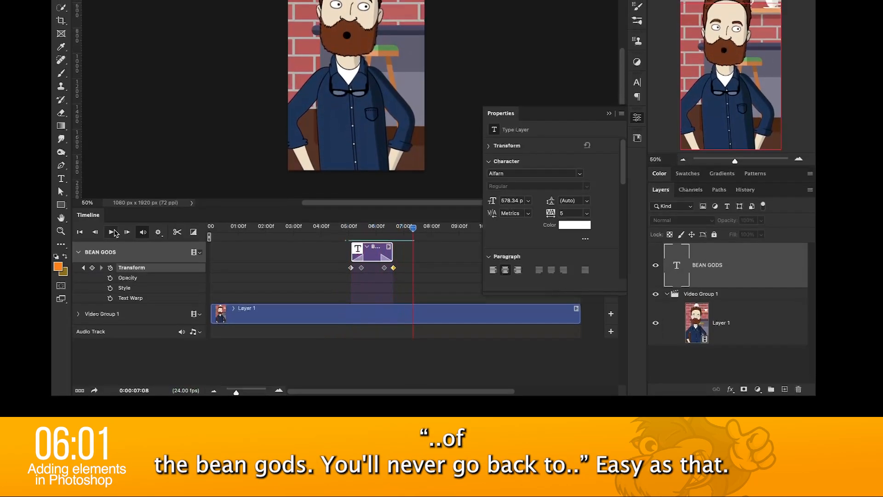
Step: Play through the rest of the video and find the "ditch the drip" moment with raised hands, stopping at about 9.5 seconds
{"action": "key", "text": "space"}
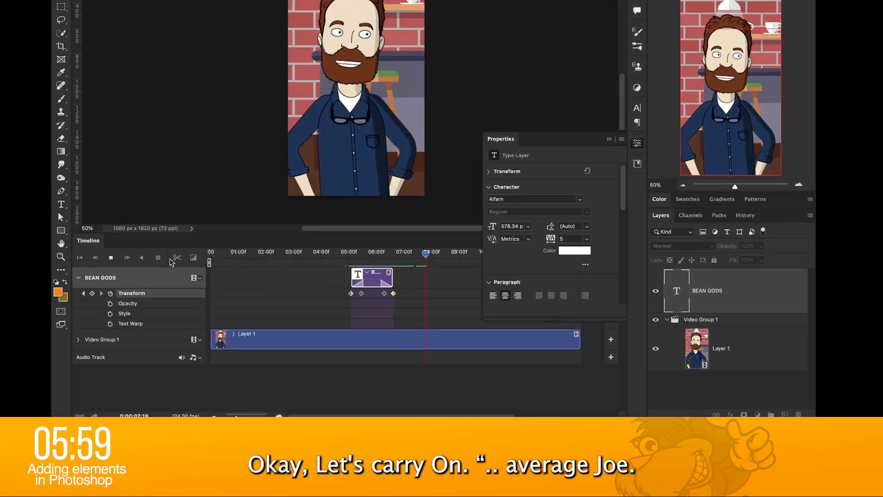
{"action": "left_click", "coordinate": [608, 152]}
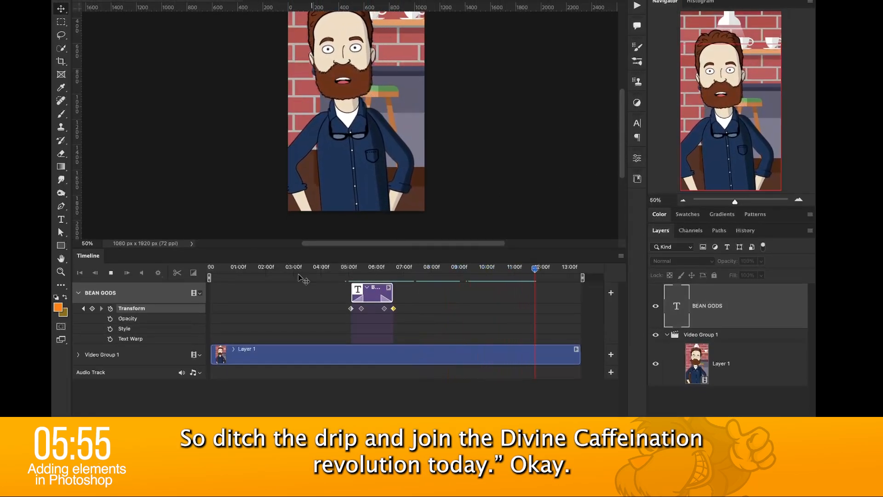
{"action": "left_click", "coordinate": [115, 273]}
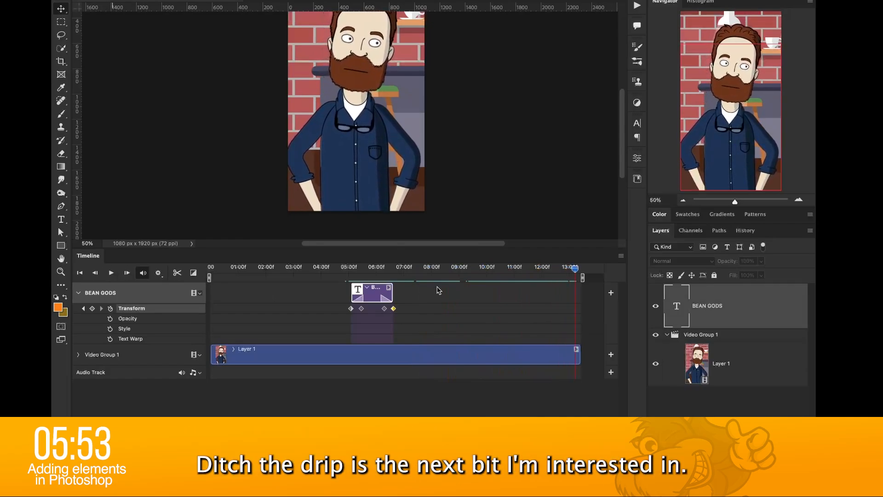
{"action": "left_click", "coordinate": [470, 275]}
{"action": "left_click", "coordinate": [110, 272]}
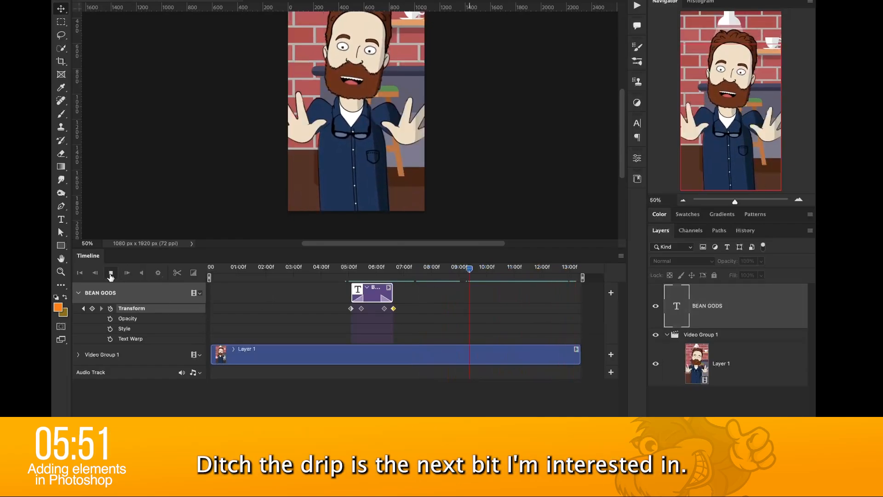
{"action": "left_click", "coordinate": [111, 273]}
{"action": "left_click", "coordinate": [490, 269]}
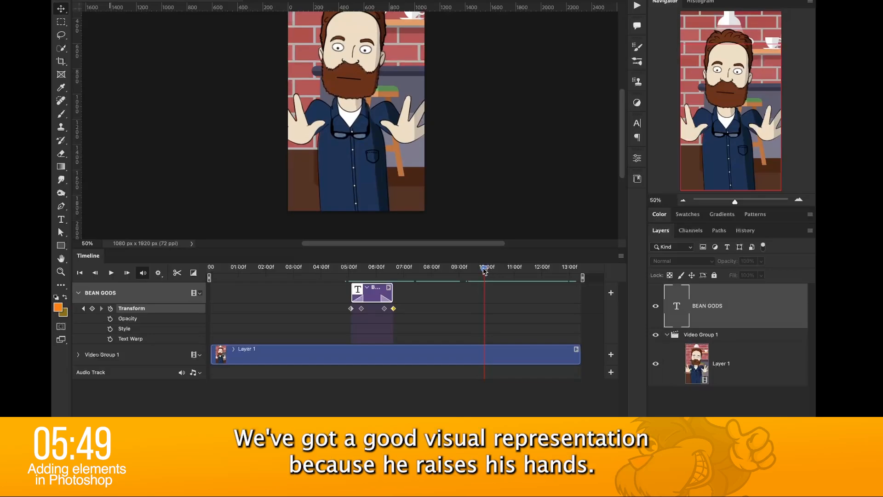
{"action": "left_click_drag", "start_coordinate": [490, 269], "coordinate": [456, 275]}
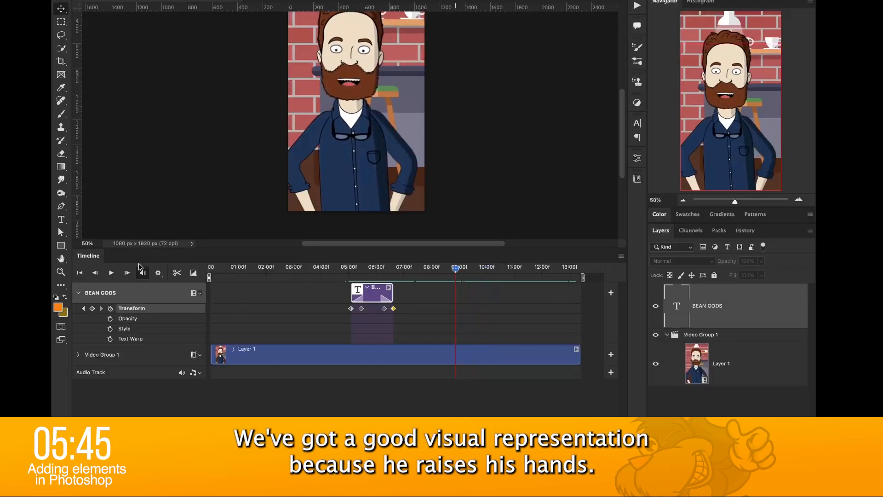
{"action": "left_click", "coordinate": [111, 273]}
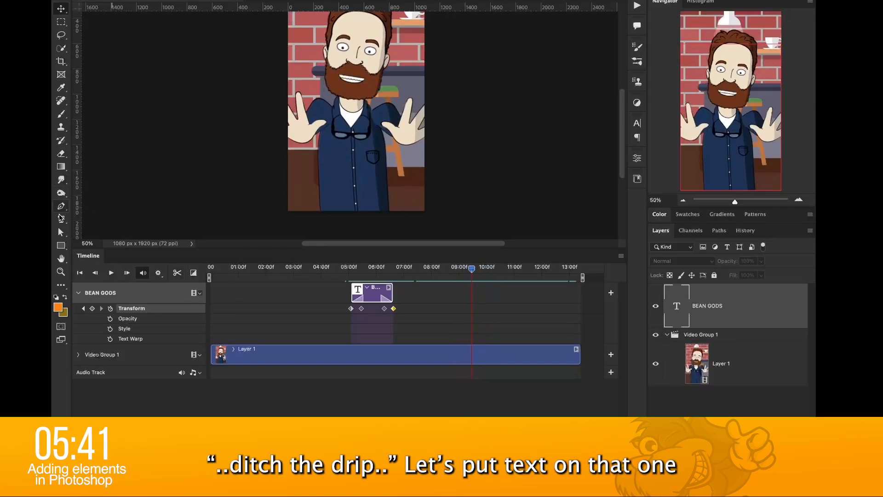
Step: Add a white DITCH THE DRIP text layer over the character's chest at about 9.5 seconds
{"action": "left_click", "coordinate": [62, 219]}
{"action": "left_click", "coordinate": [304, 148]}
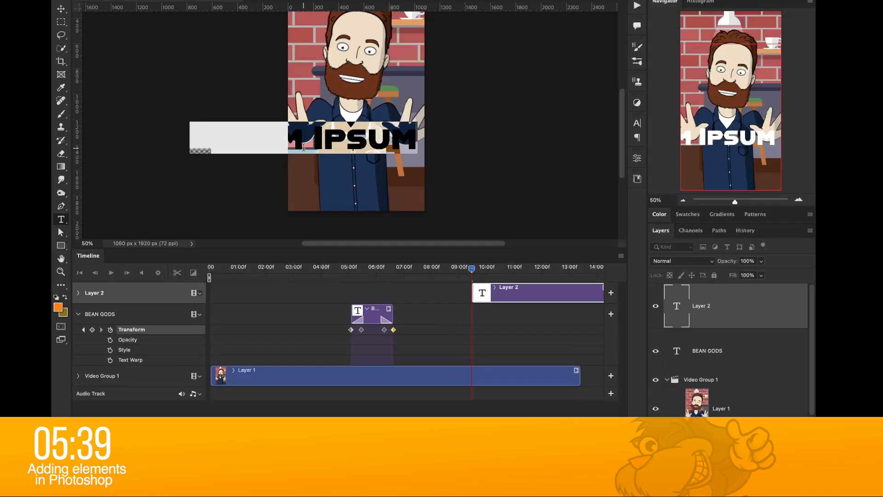
{"action": "type", "text": "WATCH THE"}
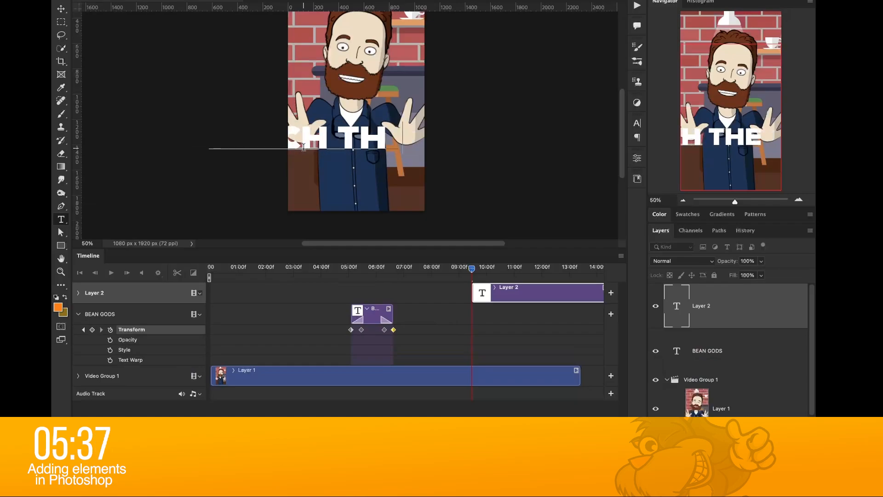
{"action": "type", "text": " DRI"}
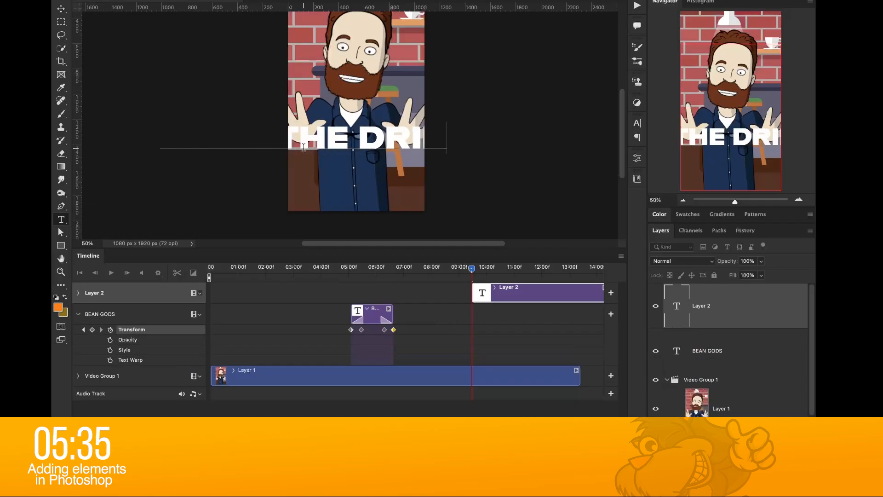
Step: Shrink the DITCH THE DRIP text to fit the frame width, place it below the hands and centre it horizontally on the canvas
{"action": "key", "text": "ctrl+a"}
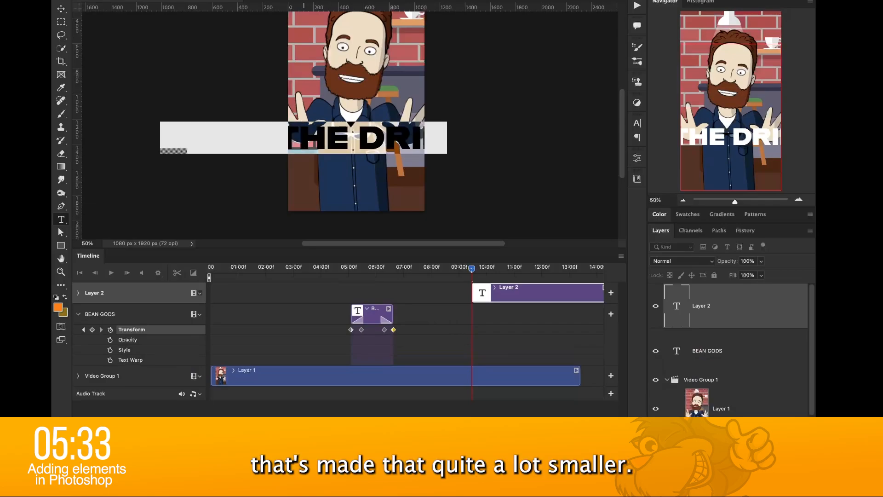
{"action": "left_click_drag", "start_coordinate": [303, 1], "coordinate": [237, 4]}
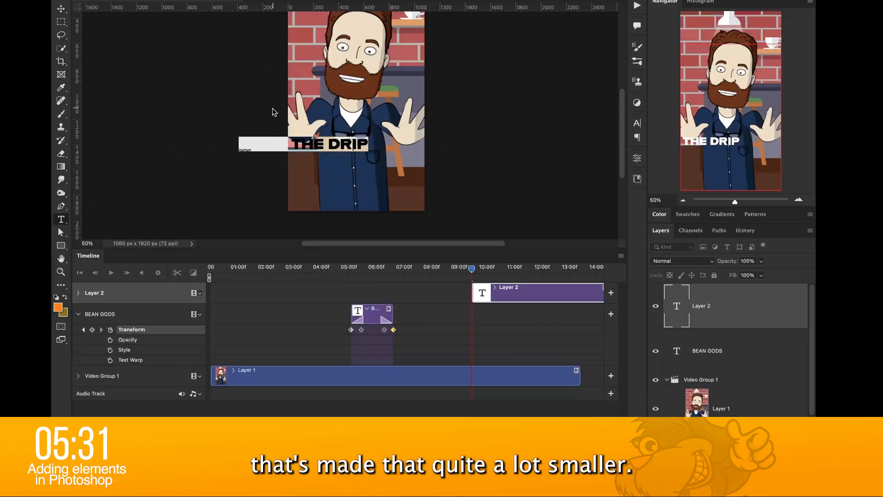
{"action": "left_click_drag", "start_coordinate": [282, 130], "coordinate": [332, 146]}
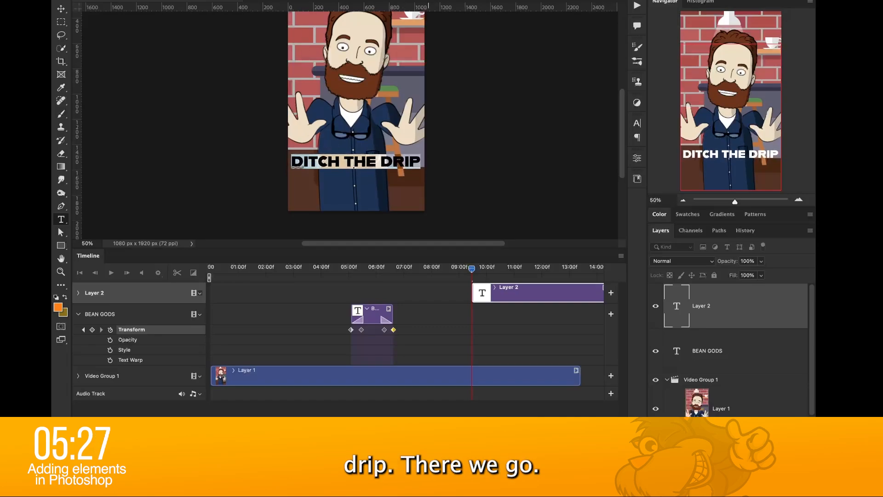
{"action": "key", "text": "Escape"}
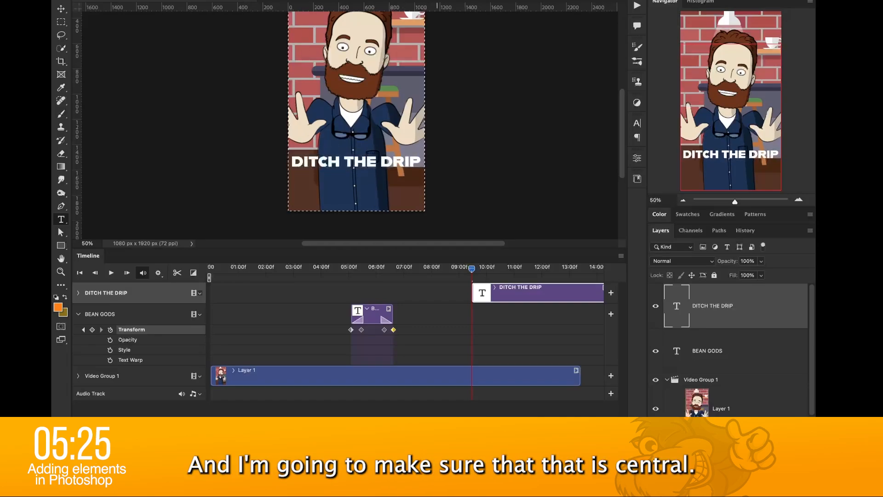
{"action": "left_click", "coordinate": [60, 10]}
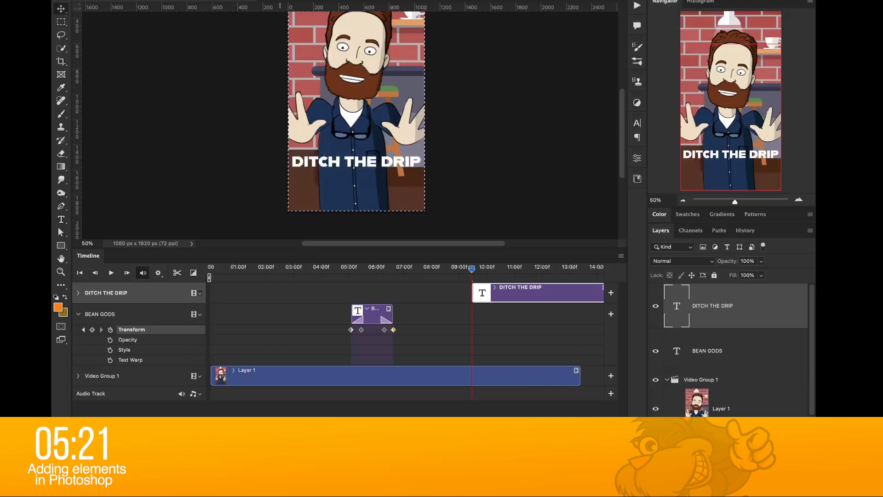
{"action": "key", "text": "ctrl+d"}
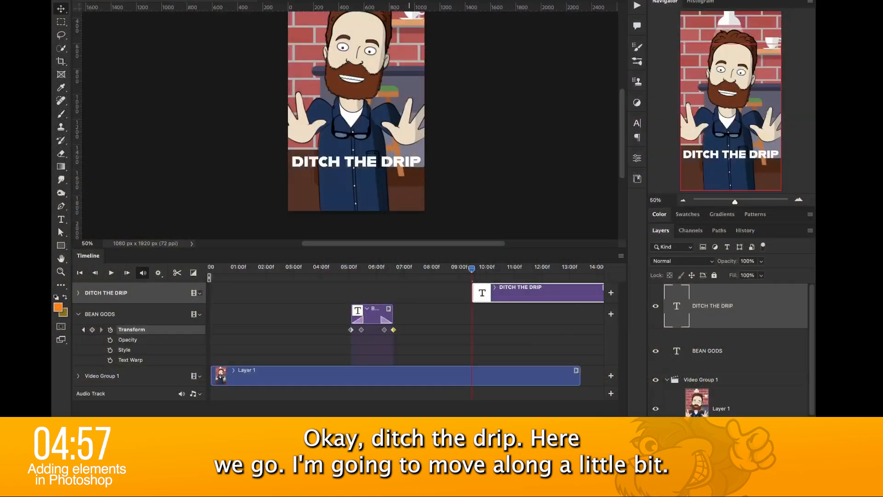
Step: Shorten the DITCH THE DRIP clip to just over one second and, after replaying the speech, shift it slightly earlier to about 0:00:09:07
{"action": "scroll", "coordinate": [405, 331], "scroll_direction": "right", "scroll_amount": 3}
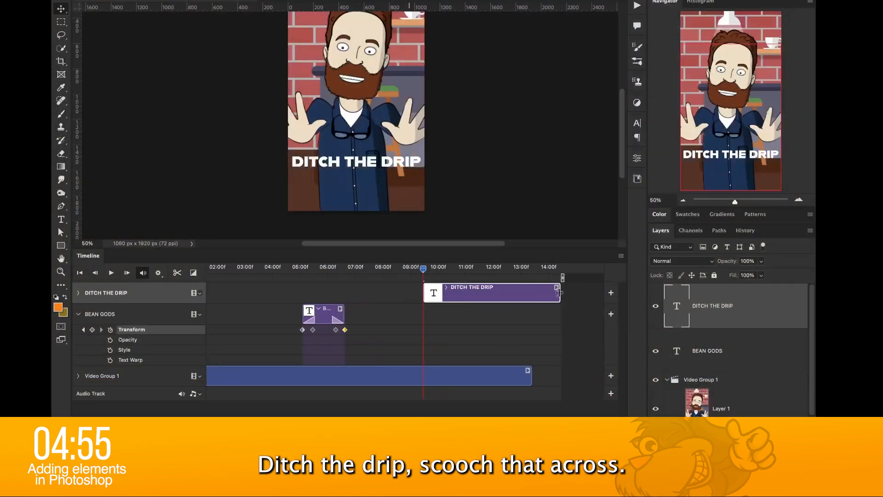
{"action": "left_click_drag", "start_coordinate": [558, 294], "coordinate": [452, 298]}
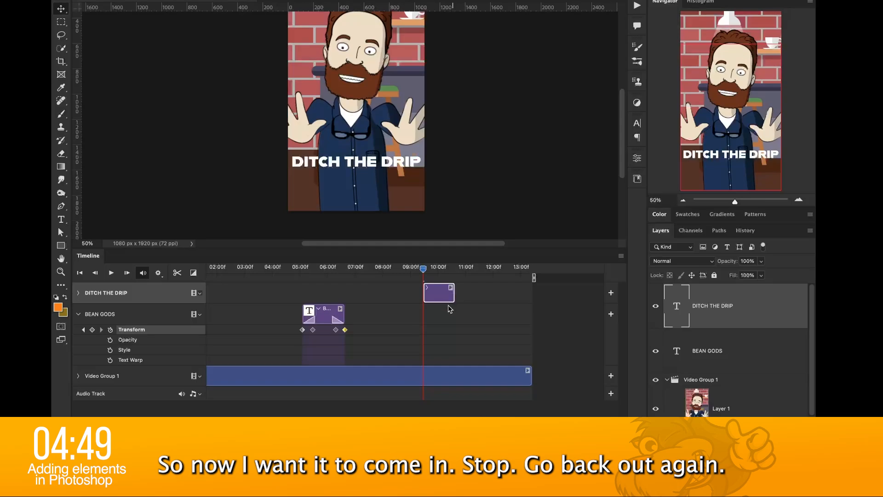
{"action": "left_click_drag", "start_coordinate": [423, 268], "coordinate": [404, 268]}
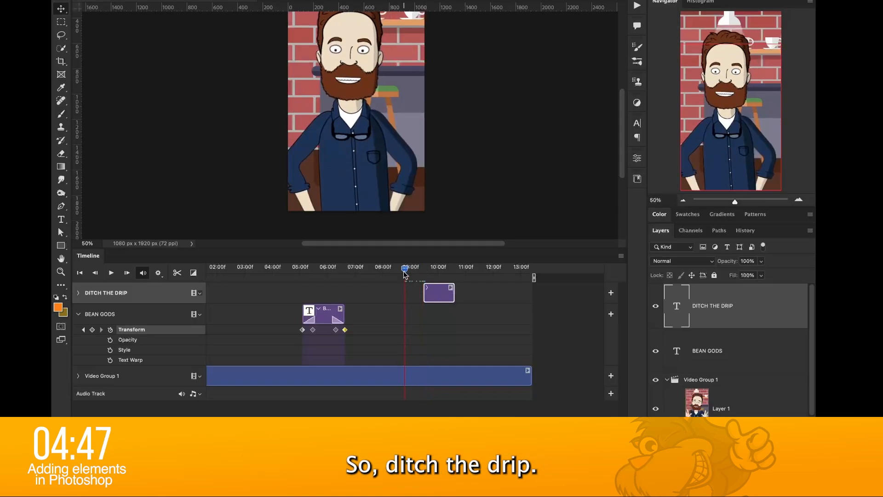
{"action": "left_click", "coordinate": [111, 274]}
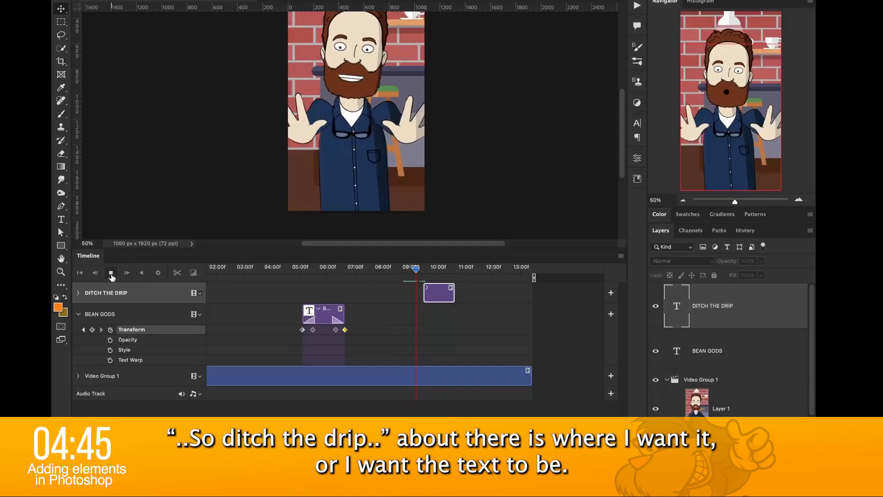
{"action": "left_click", "coordinate": [111, 273]}
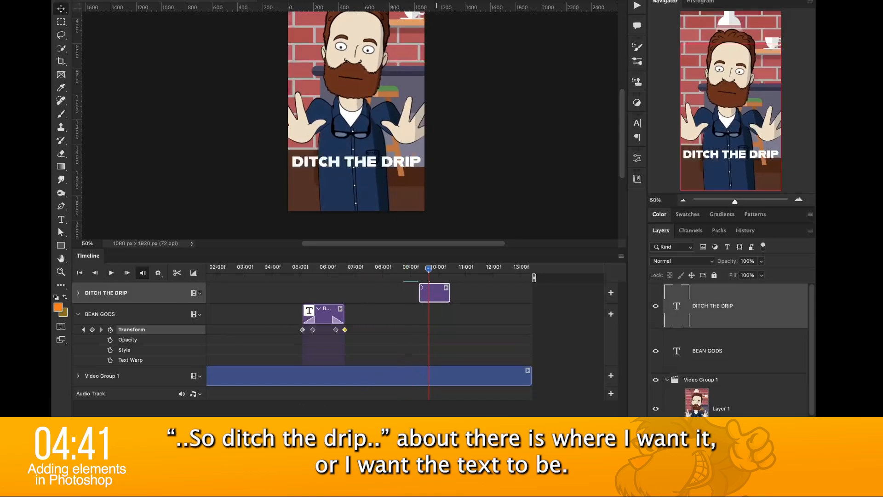
Step: Enable Transform keyframing on the DITCH THE DRIP clip at about 0:00:09:16 and add a second Transform keyframe at about 0:00:09:21
{"action": "left_click_drag", "start_coordinate": [171, 422], "coordinate": [186, 421]}
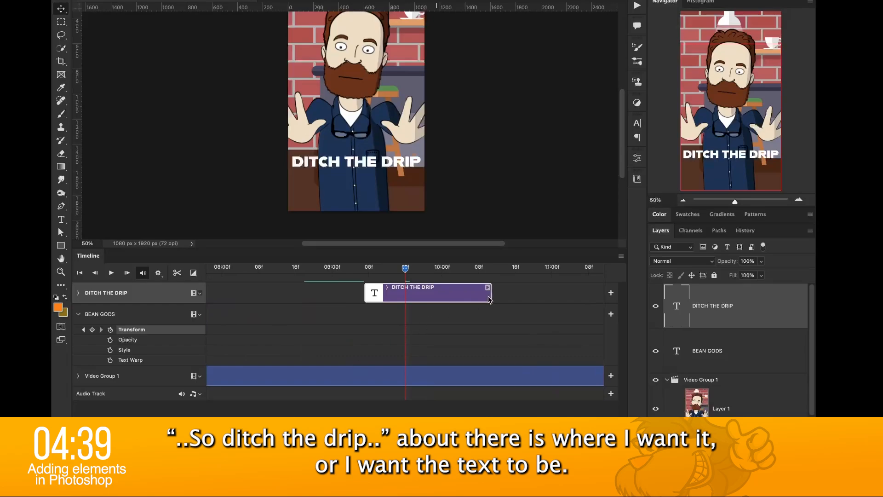
{"action": "left_click", "coordinate": [78, 314]}
{"action": "left_click", "coordinate": [78, 294]}
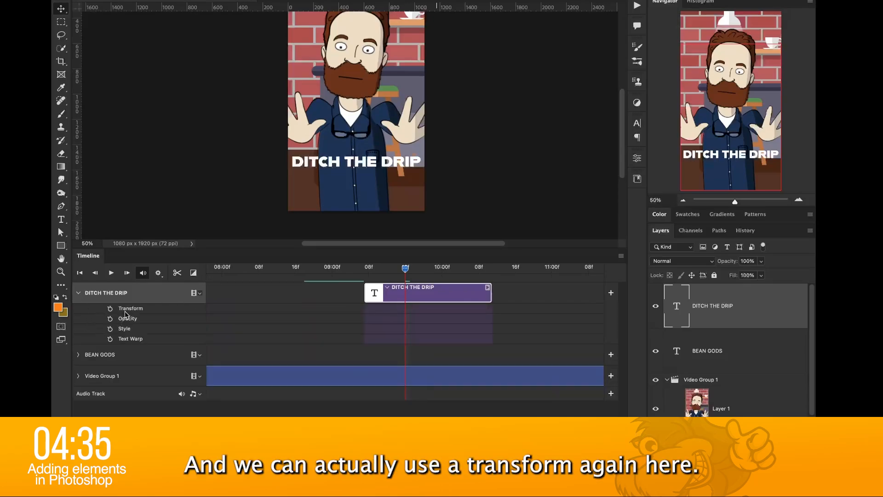
{"action": "left_click", "coordinate": [111, 308]}
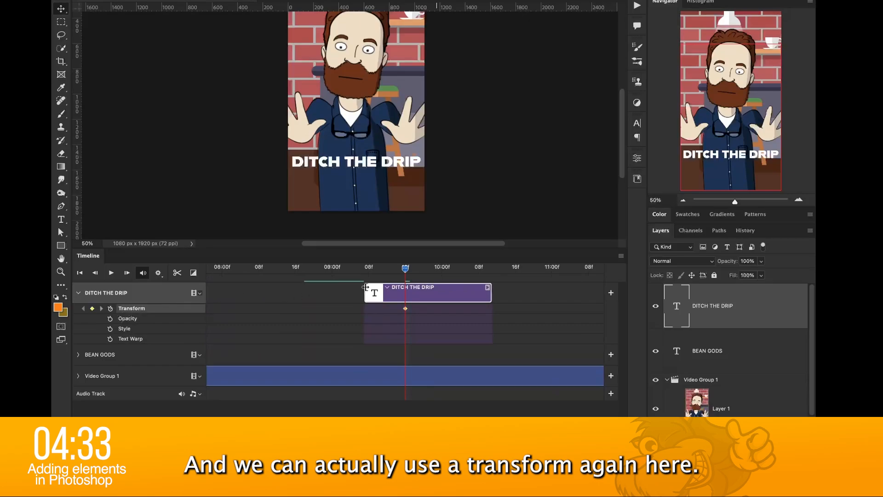
{"action": "left_click_drag", "start_coordinate": [407, 270], "coordinate": [429, 273]}
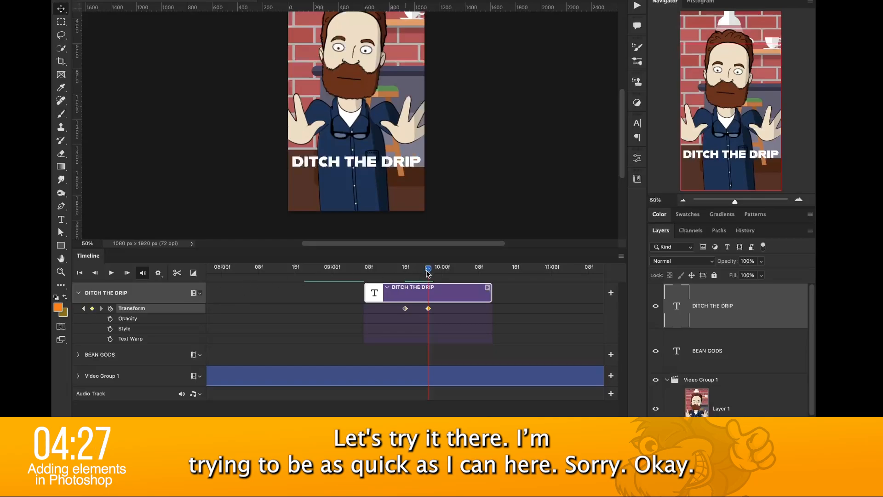
Step: Replay the DITCH THE DRIP clip and, at about 0:00:09:13, move the text straight across and off the canvas's left edge
{"action": "left_click_drag", "start_coordinate": [428, 272], "coordinate": [341, 271]}
{"action": "left_click", "coordinate": [111, 273]}
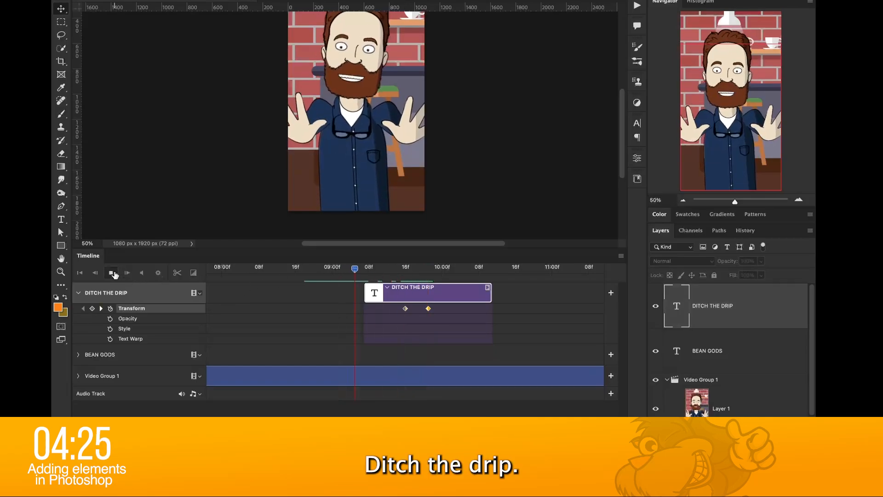
{"action": "key", "text": "space"}
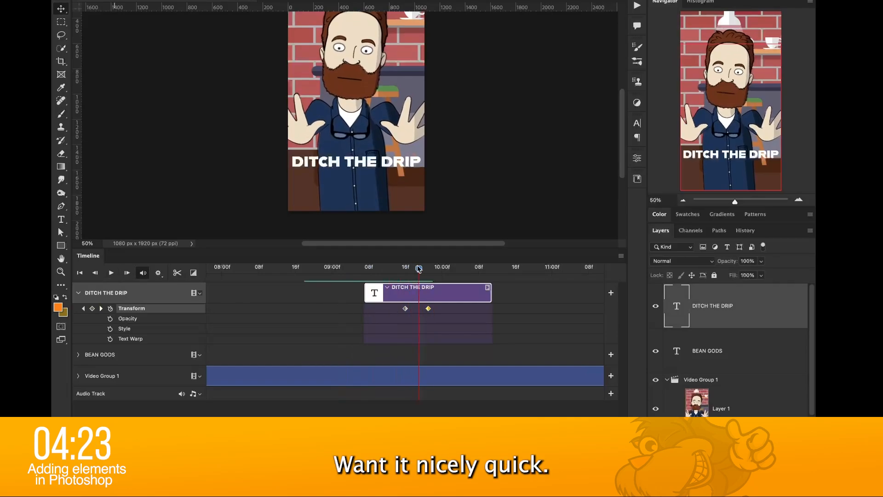
{"action": "left_click_drag", "start_coordinate": [418, 269], "coordinate": [392, 269]}
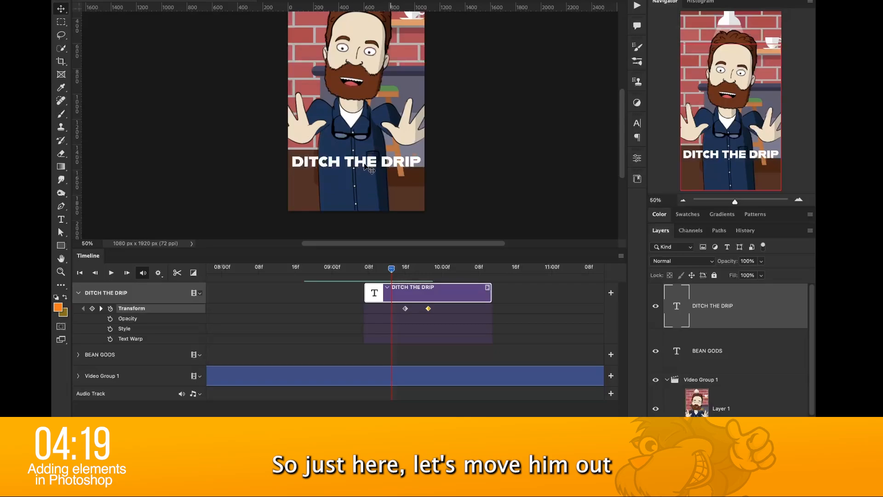
{"action": "left_click_drag", "start_coordinate": [365, 167], "coordinate": [234, 168]}
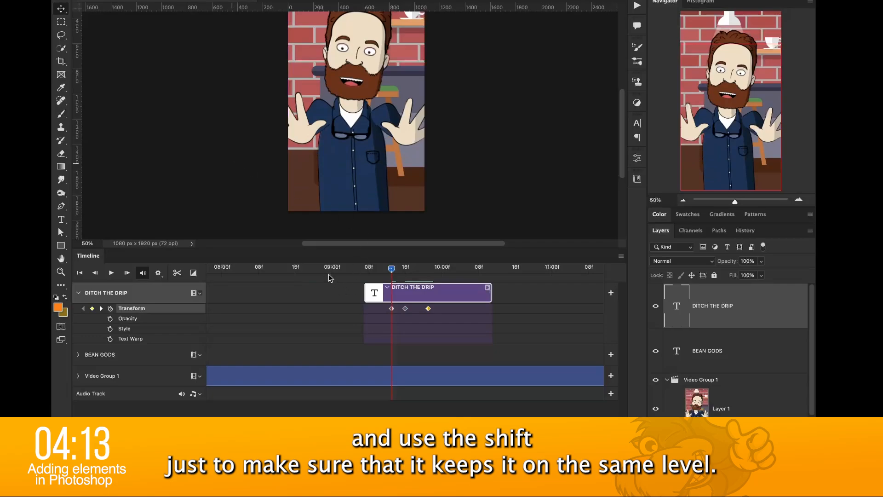
Step: At about 0:00:10:00, move the DITCH THE DRIP text straight off the canvas's right edge, and trim its clip to about 0:00:09:10–0:00:10:04
{"action": "left_click_drag", "start_coordinate": [399, 271], "coordinate": [441, 271]}
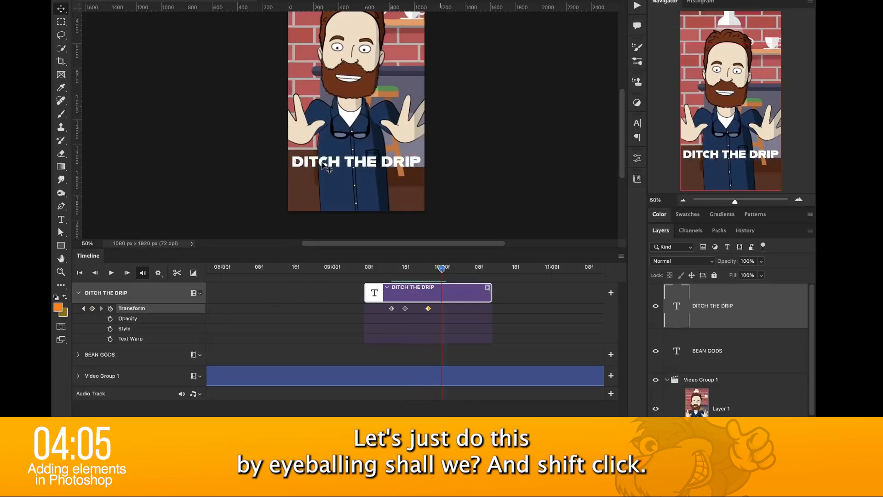
{"action": "left_click_drag", "start_coordinate": [324, 164], "coordinate": [456, 164]}
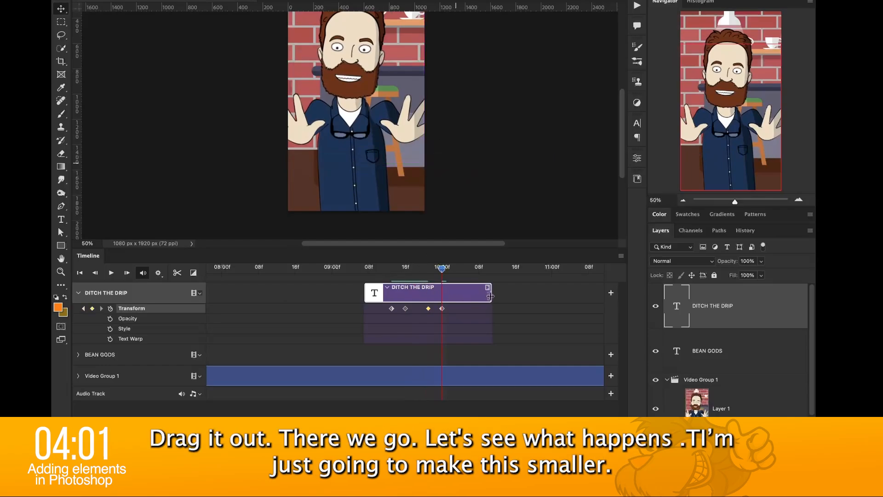
{"action": "left_click_drag", "start_coordinate": [490, 296], "coordinate": [459, 295]}
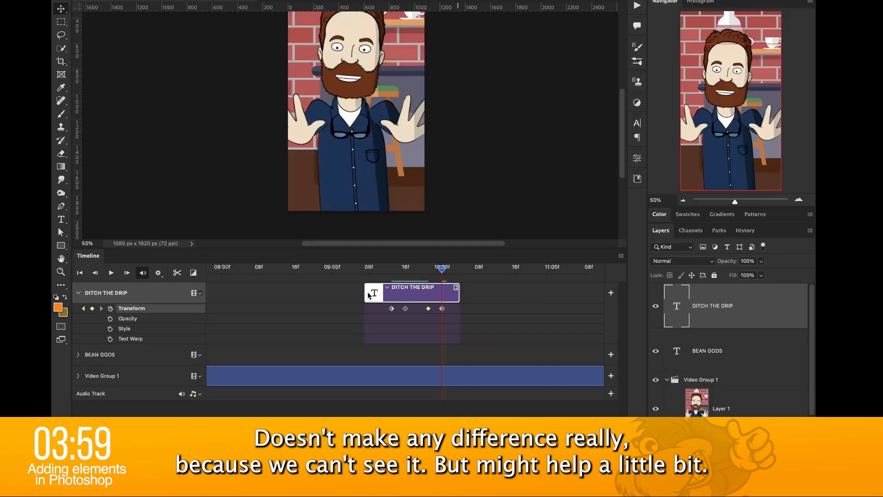
{"action": "left_click_drag", "start_coordinate": [366, 291], "coordinate": [378, 291]}
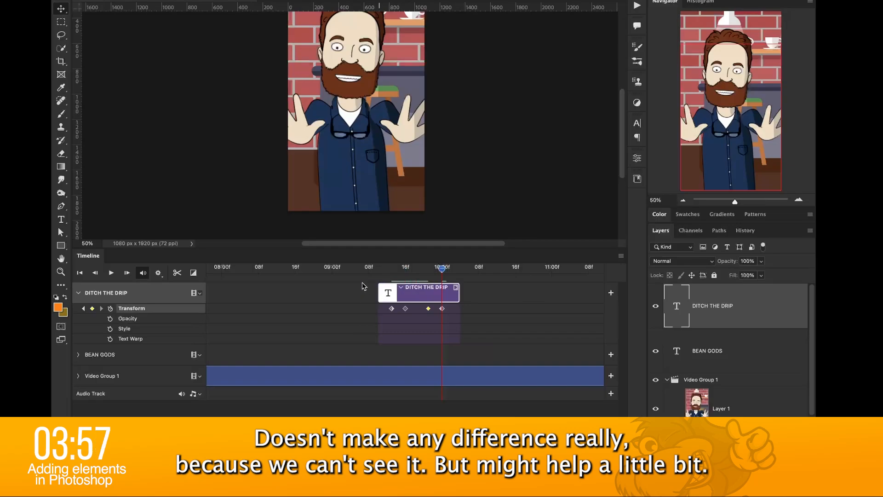
Step: Replay DITCH THE DRIP, extend its clip to about 0:00:10:11, move its last two Transform keyframes to about 0:00:10:08 and 0:00:10:11, and replay
{"action": "left_click", "coordinate": [348, 268]}
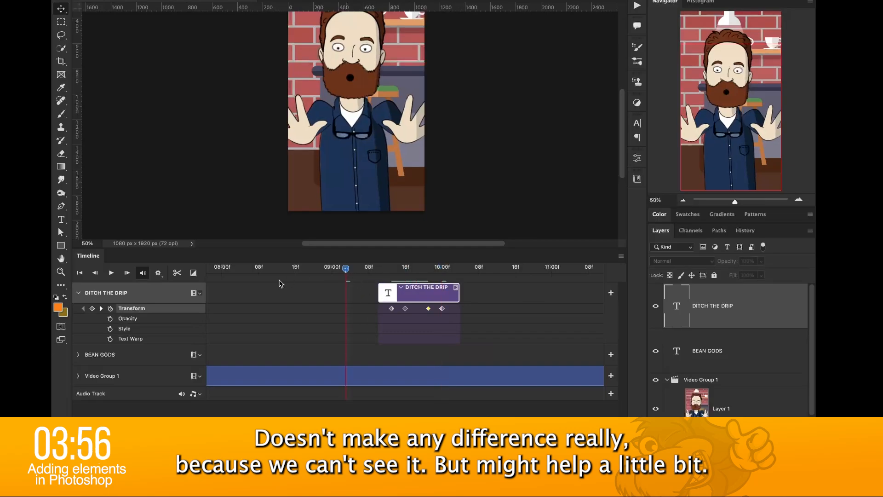
{"action": "left_click", "coordinate": [109, 273]}
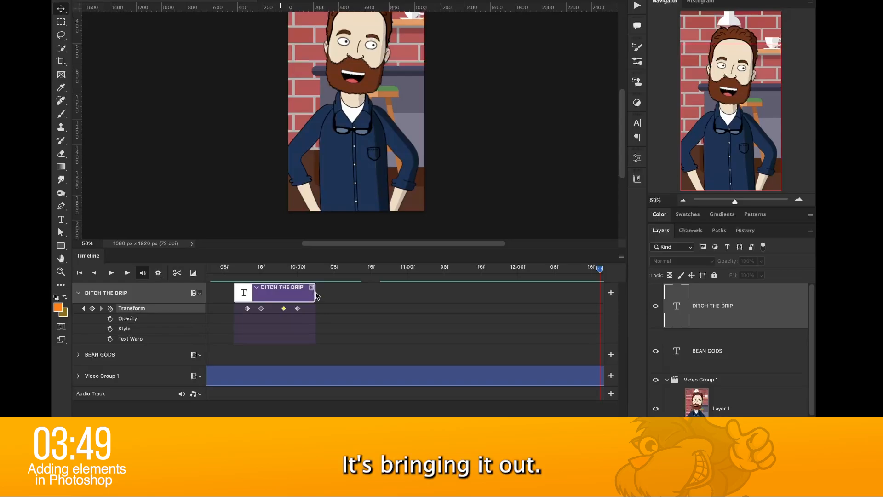
{"action": "mouse_move", "coordinate": [315, 292]}
{"action": "left_mouse_down"}
{"action": "mouse_move", "coordinate": [347, 293]}
{"action": "mouse_move", "coordinate": [300, 307]}
{"action": "mouse_move", "coordinate": [348, 313]}
{"action": "left_mouse_up"}
{"action": "left_click", "coordinate": [282, 315]}
{"action": "left_click", "coordinate": [127, 272]}
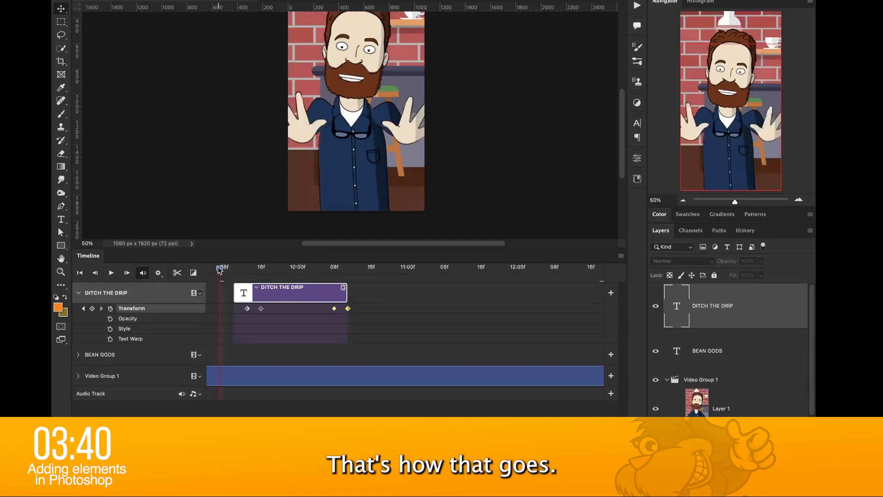
{"action": "left_click", "coordinate": [110, 273]}
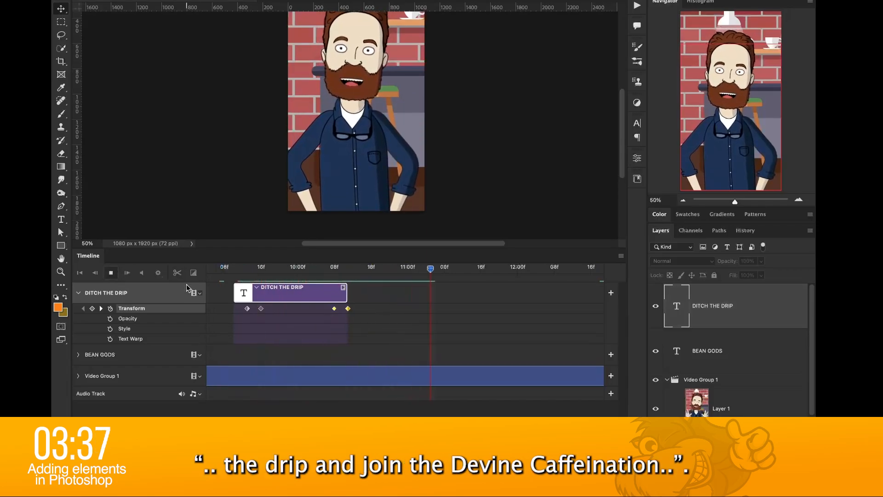
{"action": "left_click", "coordinate": [228, 267]}
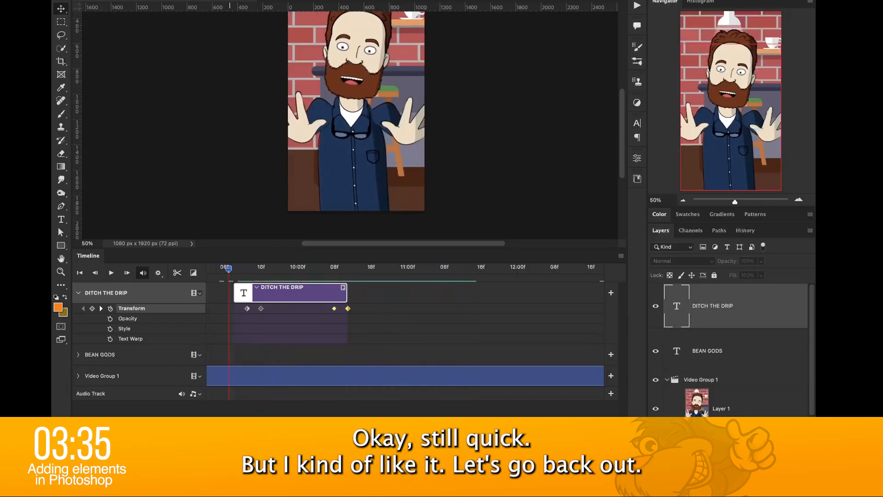
Step: Replay the animation from just before 0:00:09:00 through the DITCH THE DRIP section to check its timing in context
{"action": "left_click_drag", "start_coordinate": [188, 422], "coordinate": [182, 422]}
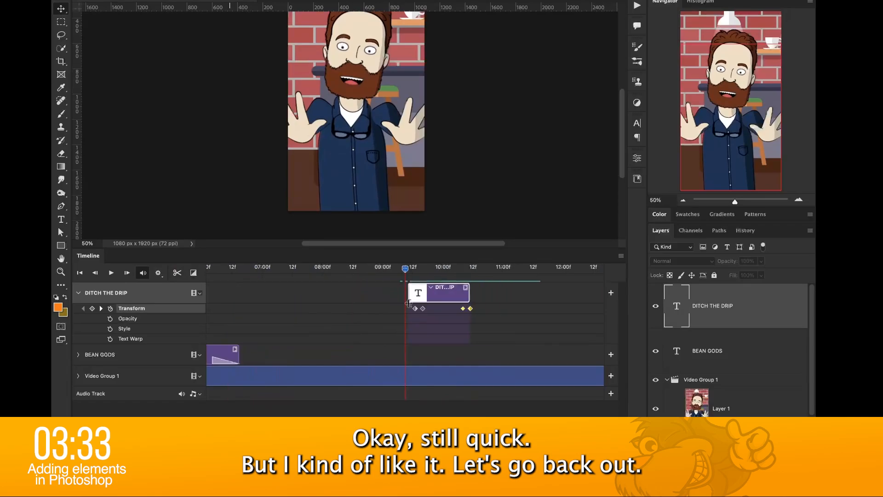
{"action": "left_click", "coordinate": [372, 268]}
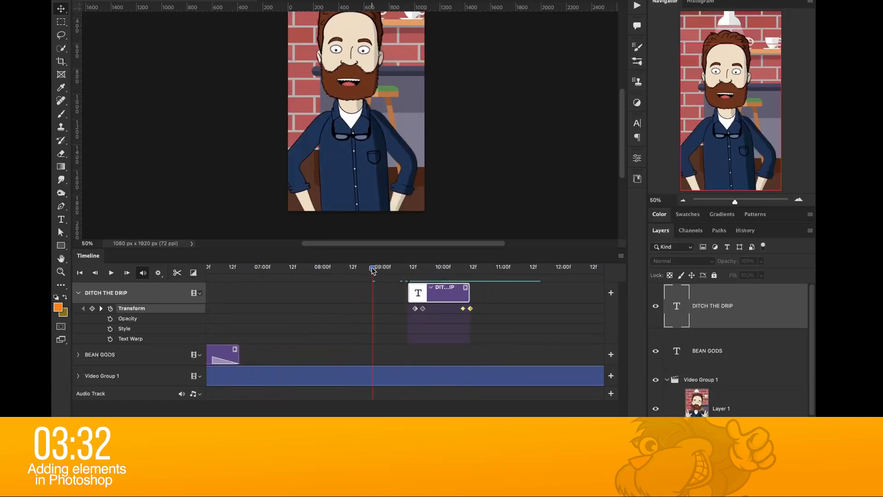
{"action": "left_click", "coordinate": [111, 274]}
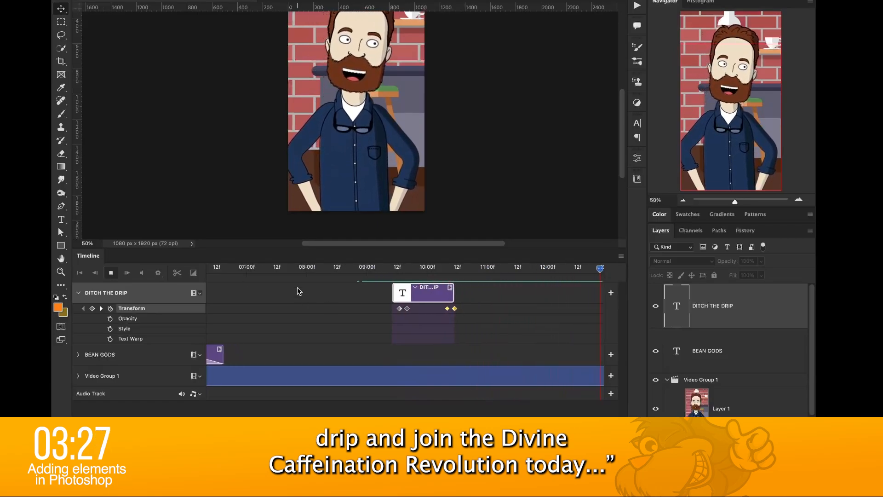
{"action": "left_click", "coordinate": [111, 273]}
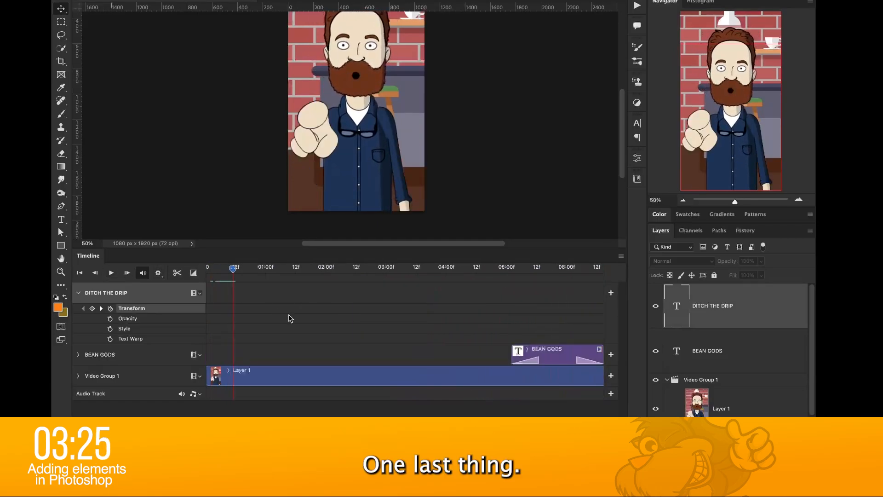
Step: Play the closing line, stop at about 0:00:11:09, and place the Snotreal Logo from the SNOTREAL BUSINESS library over the character's torso
{"action": "left_click_drag", "start_coordinate": [271, 423], "coordinate": [240, 423]}
{"action": "left_click_drag", "start_coordinate": [386, 269], "coordinate": [366, 274]}
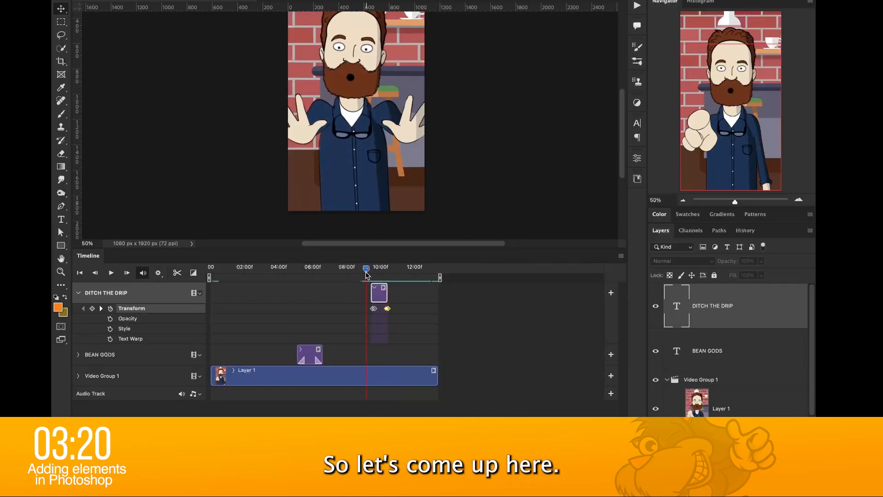
{"action": "left_click", "coordinate": [110, 273]}
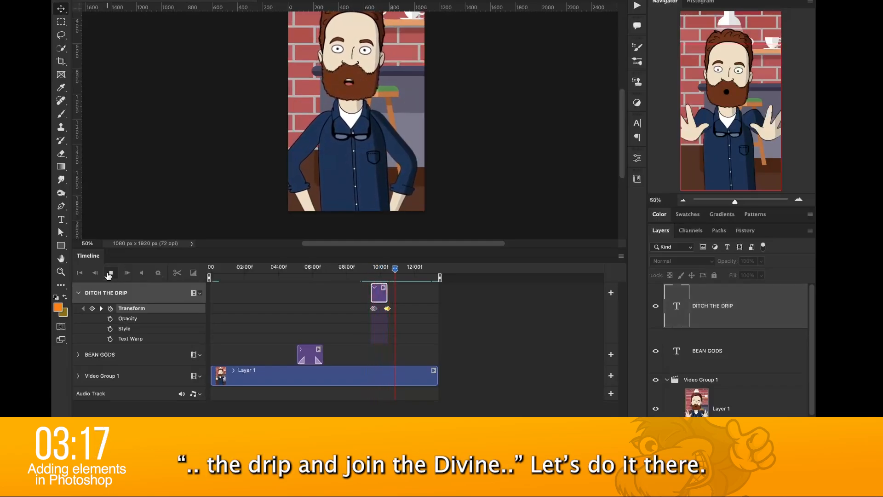
{"action": "left_click", "coordinate": [110, 273]}
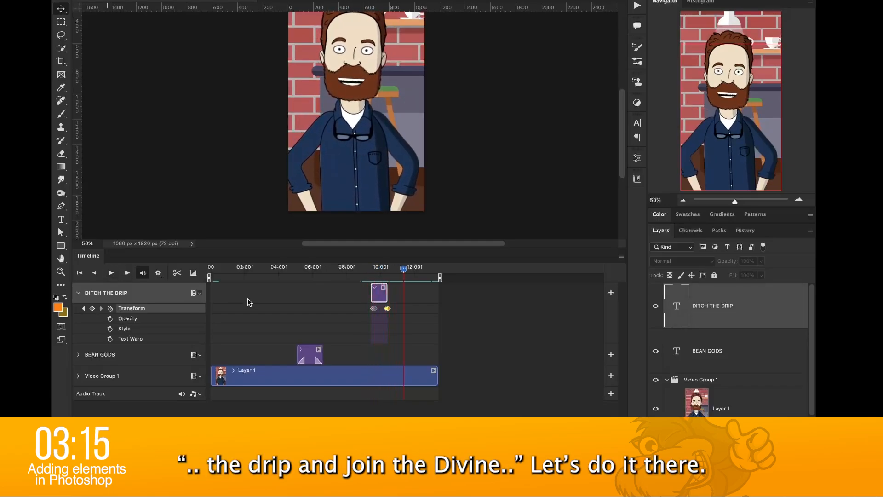
{"action": "left_click", "coordinate": [637, 179]}
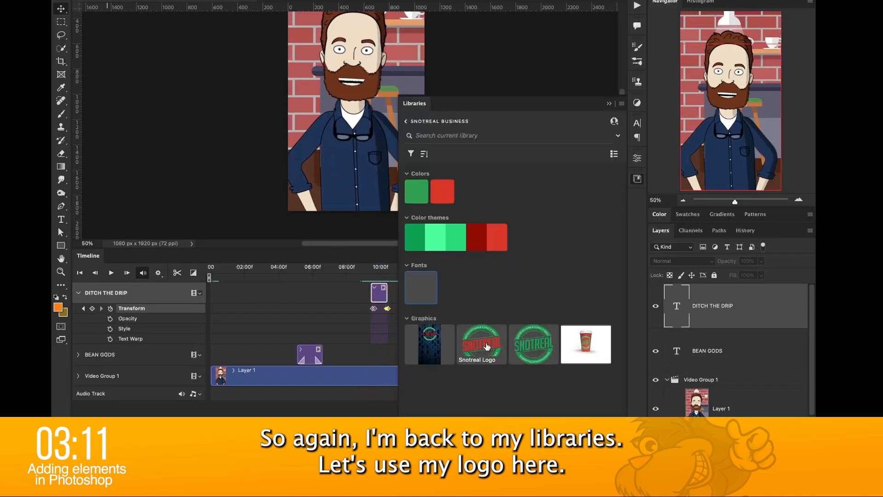
{"action": "left_click_drag", "start_coordinate": [483, 347], "coordinate": [354, 178]}
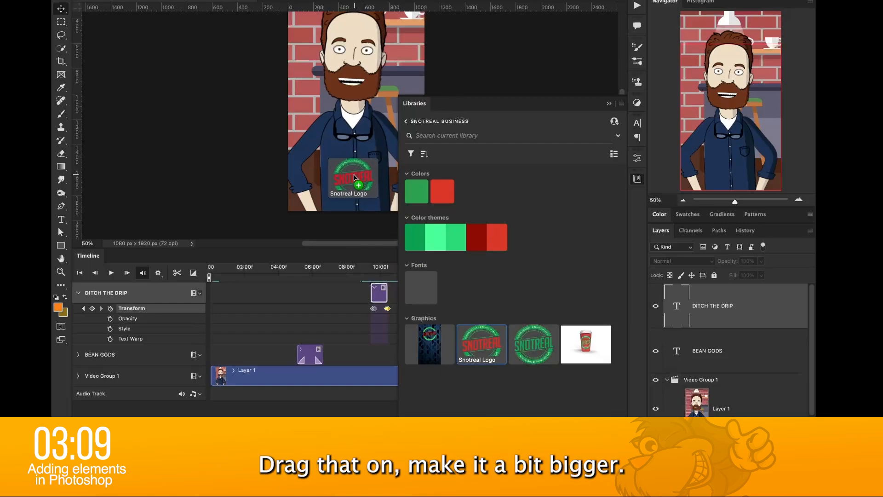
{"action": "left_click", "coordinate": [611, 104]}
Step: Enlarge the placed Snotreal Logo to about half the canvas width, centre it horizontally on the character's torso and commit the placement
{"action": "left_click_drag", "start_coordinate": [375, 154], "coordinate": [399, 129]}
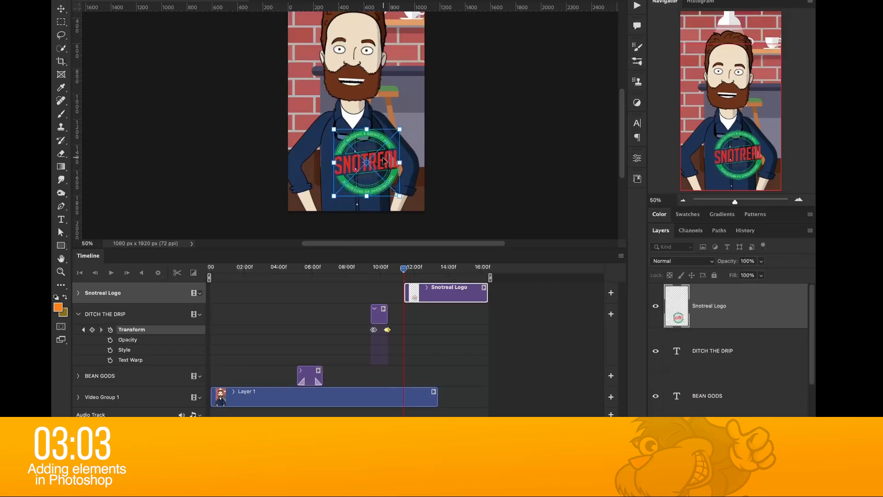
{"action": "mouse_move", "coordinate": [384, 160]}
{"action": "left_mouse_down"}
{"action": "mouse_move", "coordinate": [369, 163]}
{"action": "mouse_move", "coordinate": [377, 166]}
{"action": "left_mouse_up"}
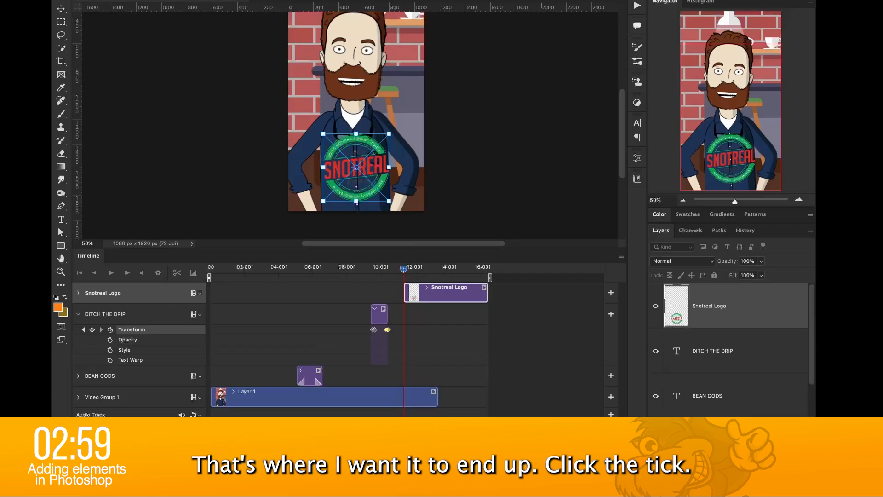
{"action": "left_click", "coordinate": [541, 0]}
Step: Start the Snotreal Logo clip earlier, at about 0:00:11:00, and enable Transform keyframing on it at about 0:00:11:09
{"action": "left_click_drag", "start_coordinate": [179, 429], "coordinate": [190, 429]}
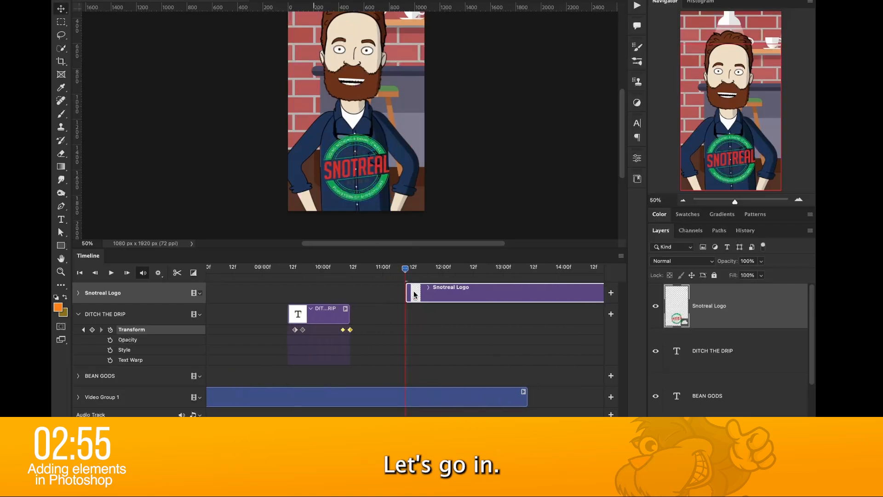
{"action": "left_click_drag", "start_coordinate": [406, 295], "coordinate": [385, 295]}
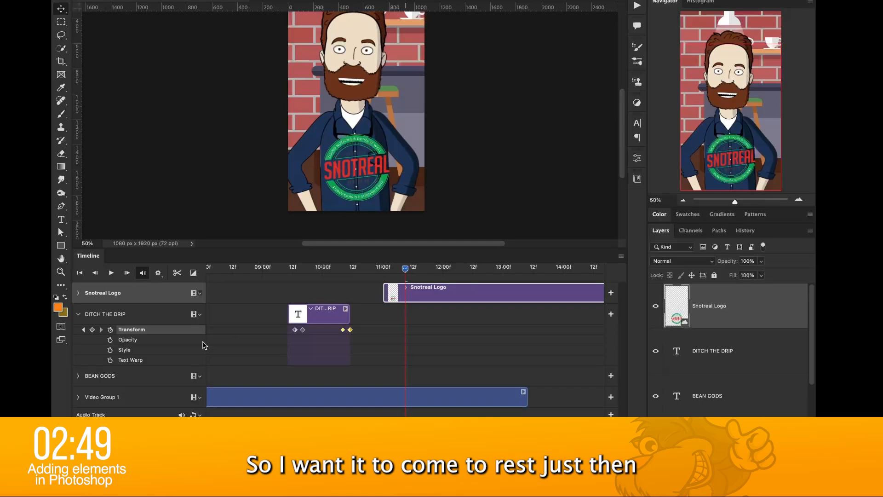
{"action": "left_click", "coordinate": [79, 314]}
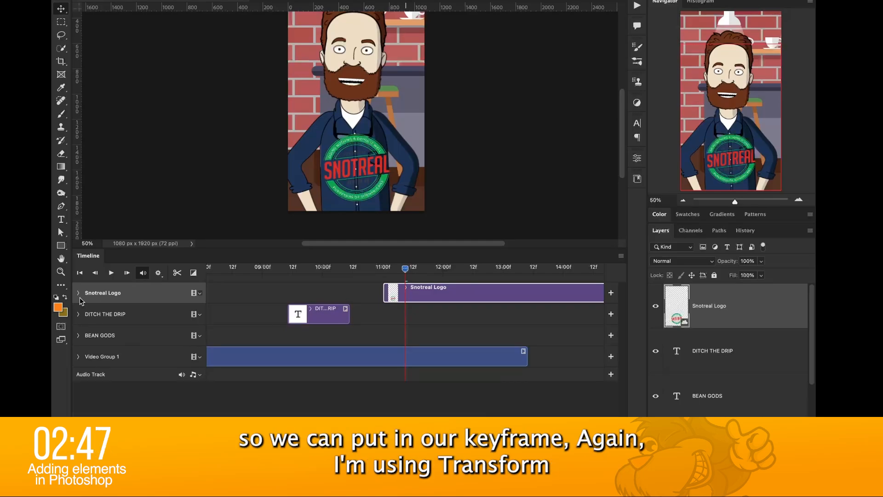
{"action": "left_click", "coordinate": [79, 294]}
{"action": "left_click", "coordinate": [110, 309]}
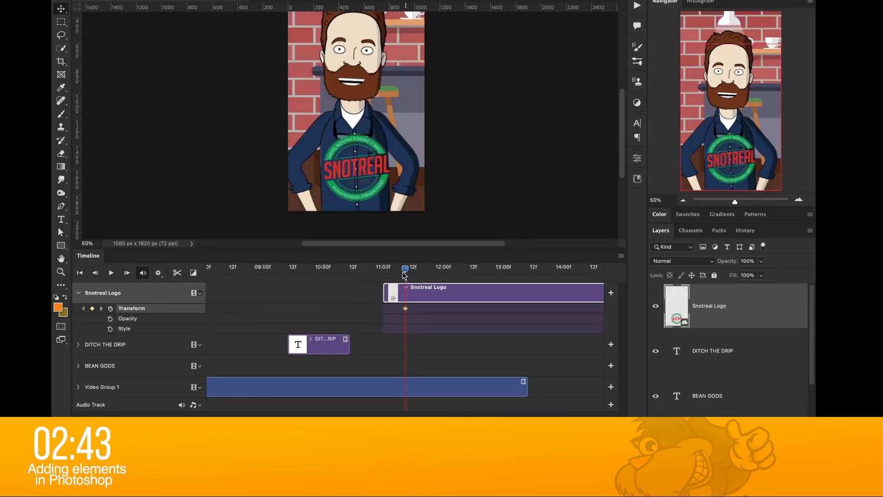
Step: At about 0:00:11:03, move the Snotreal Logo straight down off the canvas's lower edge and preview its rise
{"action": "left_click_drag", "start_coordinate": [405, 273], "coordinate": [391, 272]}
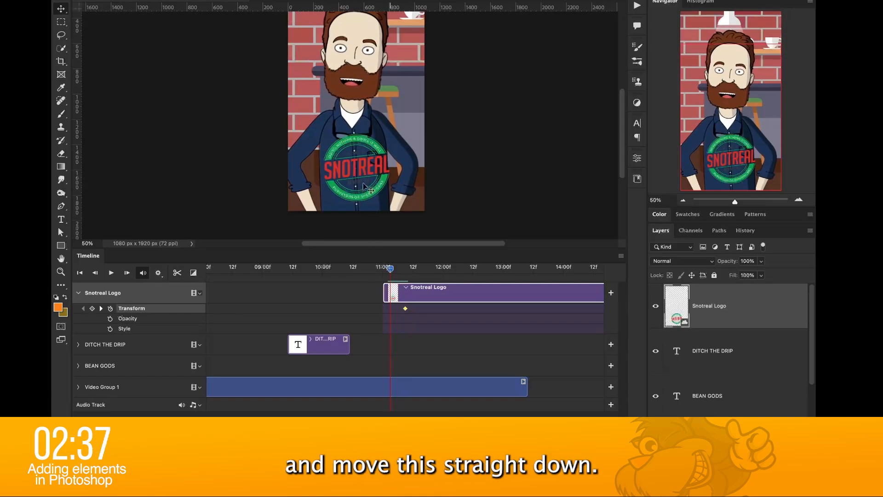
{"action": "left_click_drag", "start_coordinate": [363, 189], "coordinate": [357, 115]}
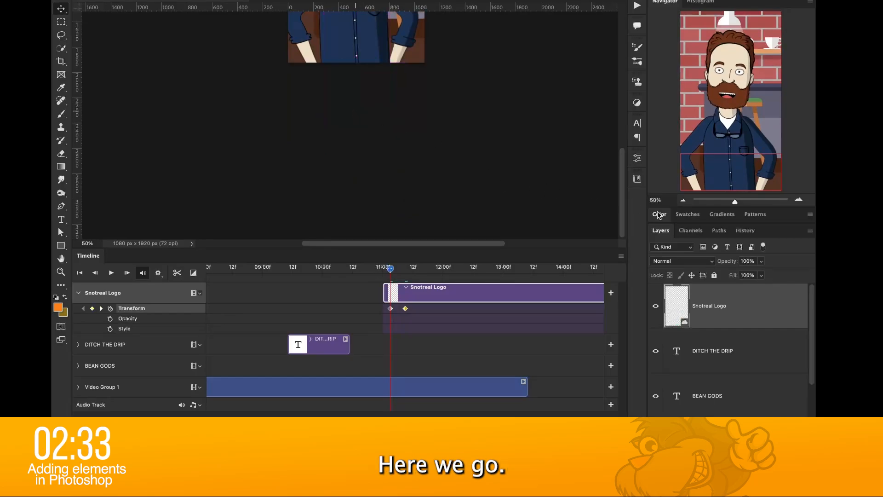
{"action": "left_click", "coordinate": [710, 172]}
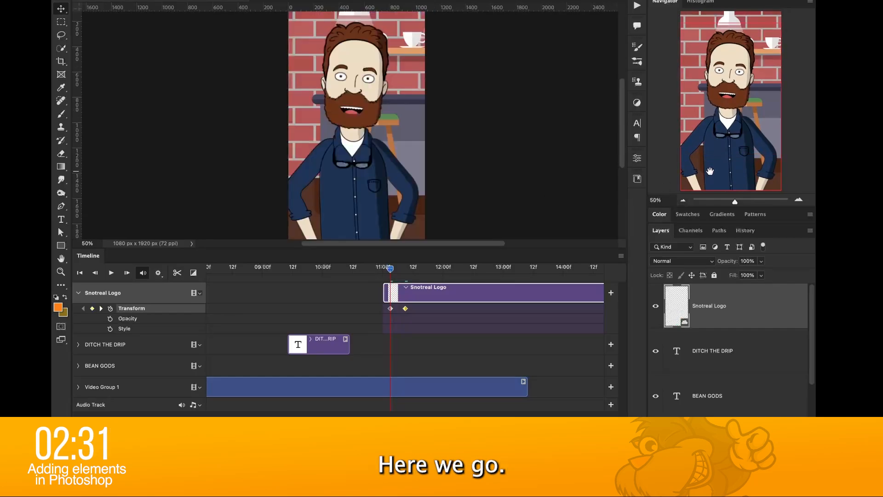
{"action": "left_click_drag", "start_coordinate": [390, 269], "coordinate": [403, 273]}
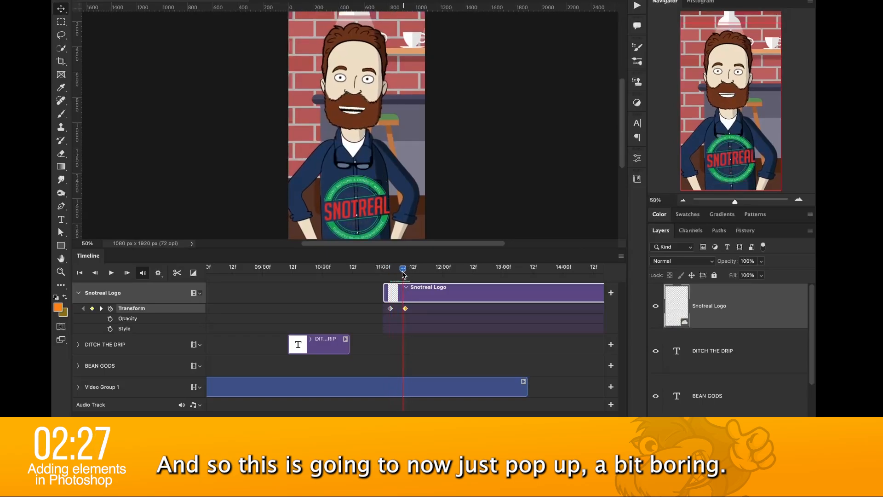
Step: Copy the Snotreal Logo's Transform keyframe at about 0:00:11:09
{"action": "scroll", "coordinate": [405, 322], "scroll_direction": "up", "scroll_amount": 4}
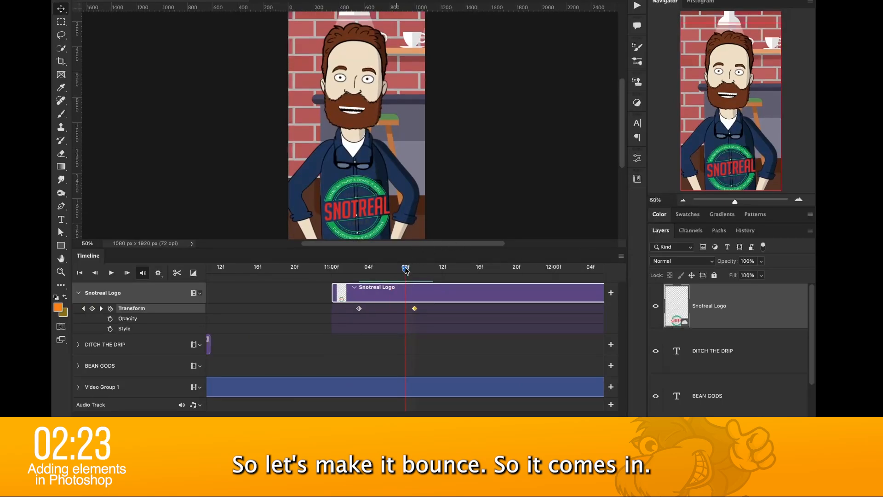
{"action": "mouse_move", "coordinate": [406, 270]}
{"action": "left_mouse_down"}
{"action": "mouse_move", "coordinate": [332, 271]}
{"action": "mouse_move", "coordinate": [415, 276]}
{"action": "left_mouse_up"}
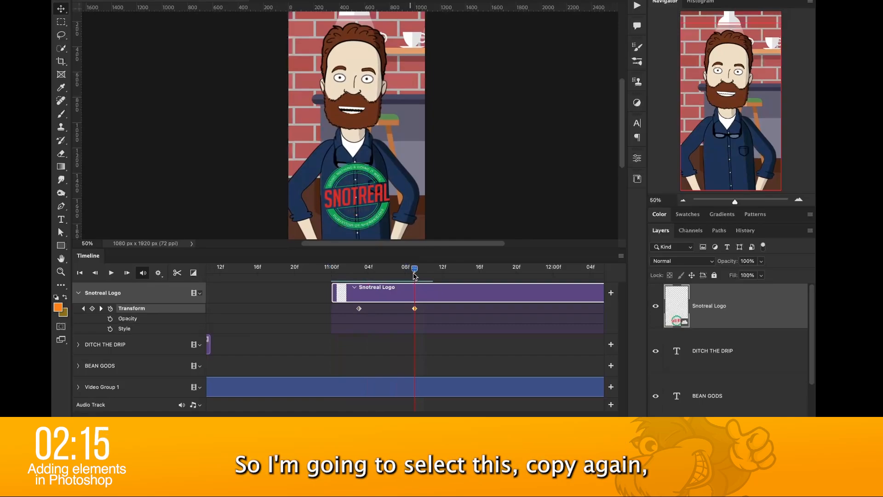
{"action": "left_click", "coordinate": [415, 308]}
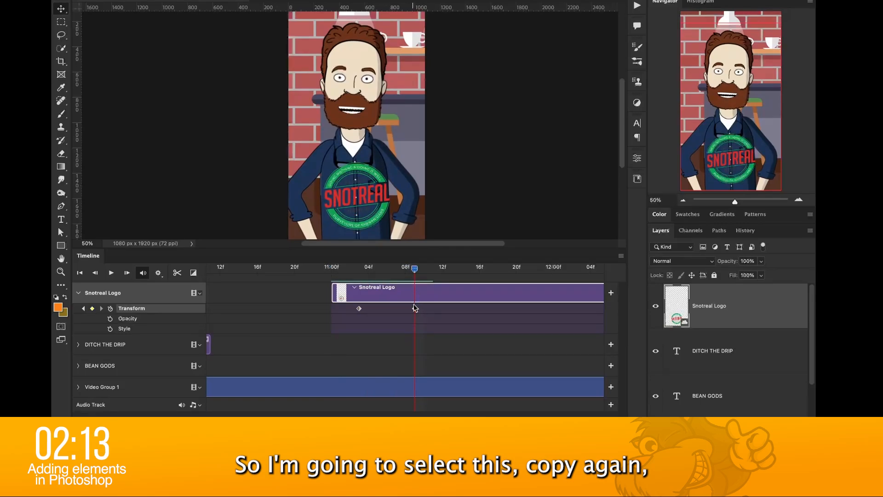
{"action": "right_click", "coordinate": [416, 310]}
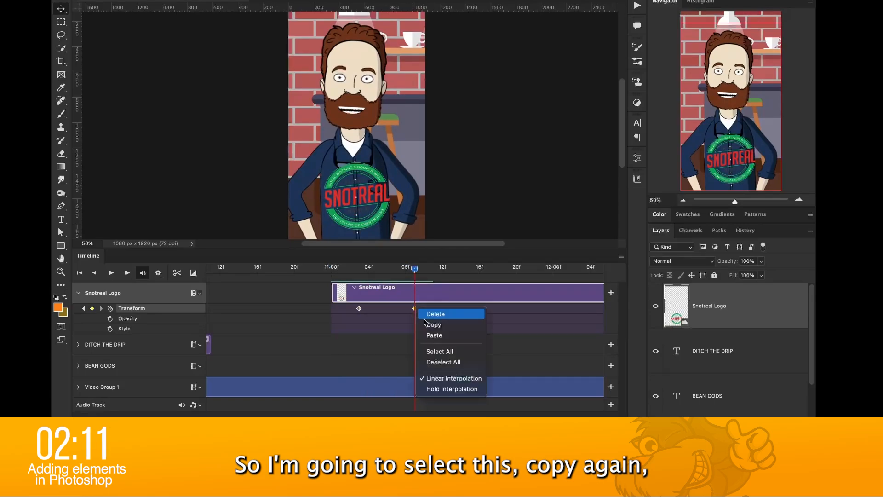
{"action": "left_click", "coordinate": [428, 325]}
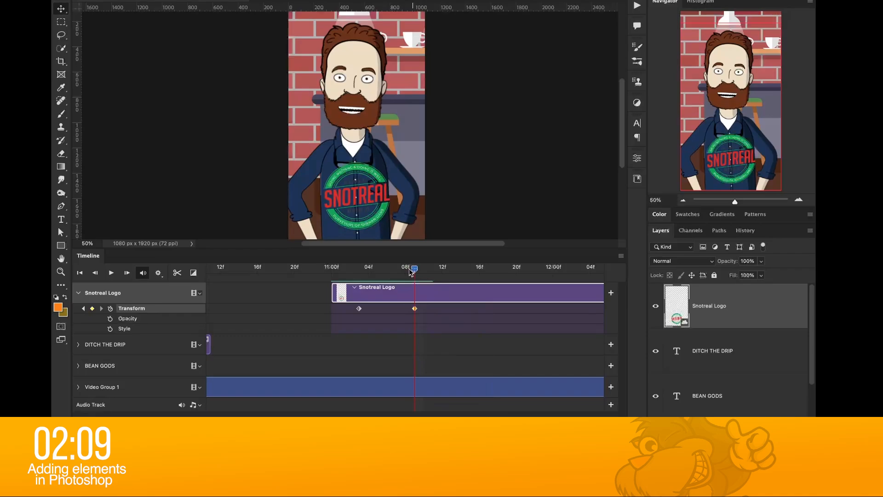
Step: Paste the copied Transform keyframe at about 0:00:11:07 and move the Snotreal Logo slightly up there as an overshoot
{"action": "left_click_drag", "start_coordinate": [410, 272], "coordinate": [396, 272]}
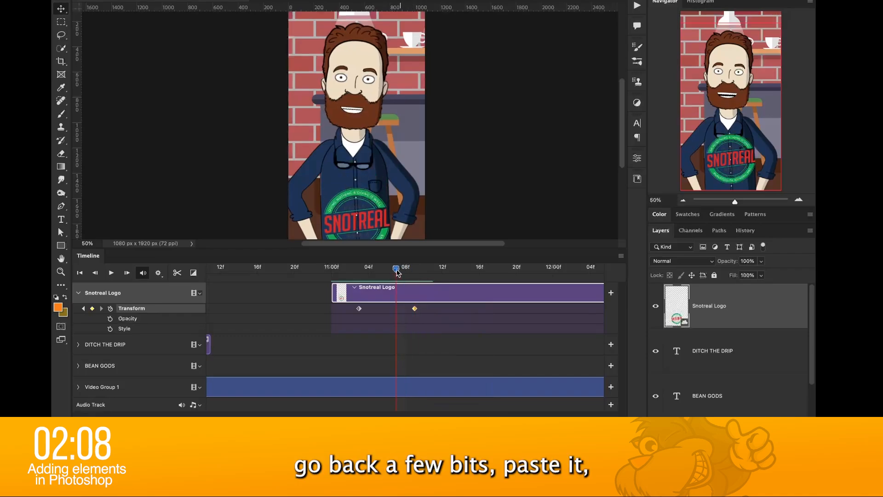
{"action": "left_click", "coordinate": [399, 312]}
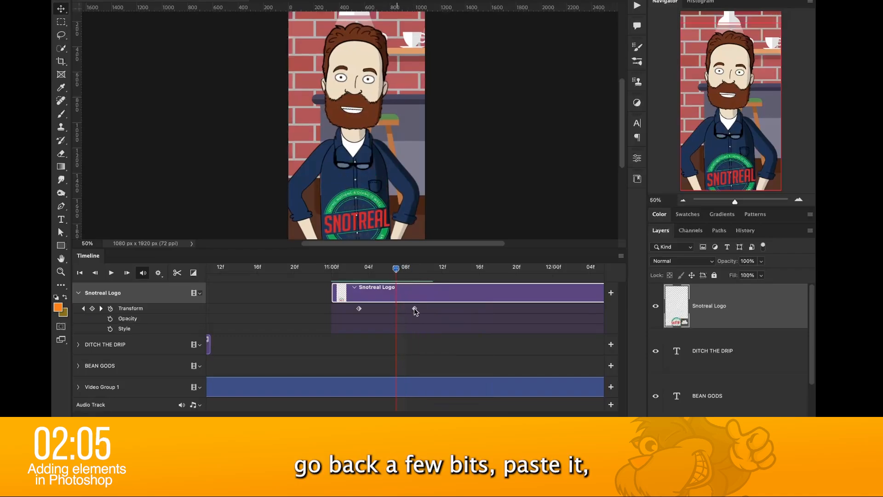
{"action": "right_click", "coordinate": [415, 310]}
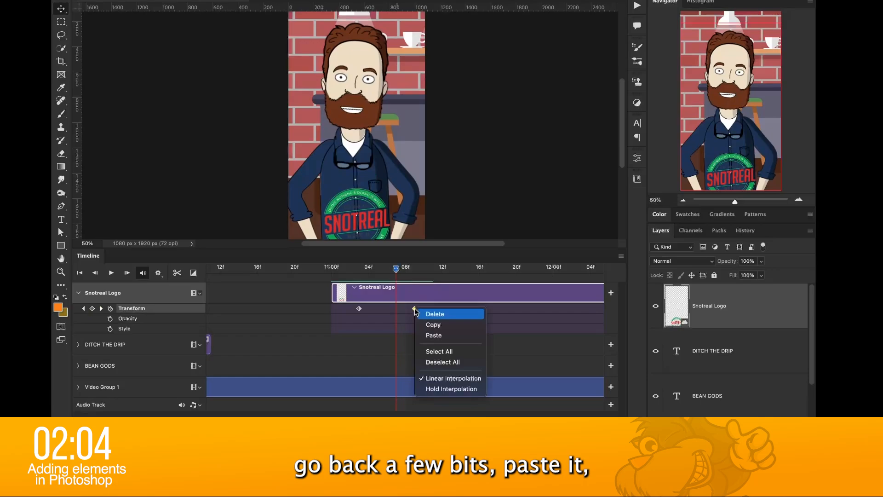
{"action": "left_click", "coordinate": [424, 335]}
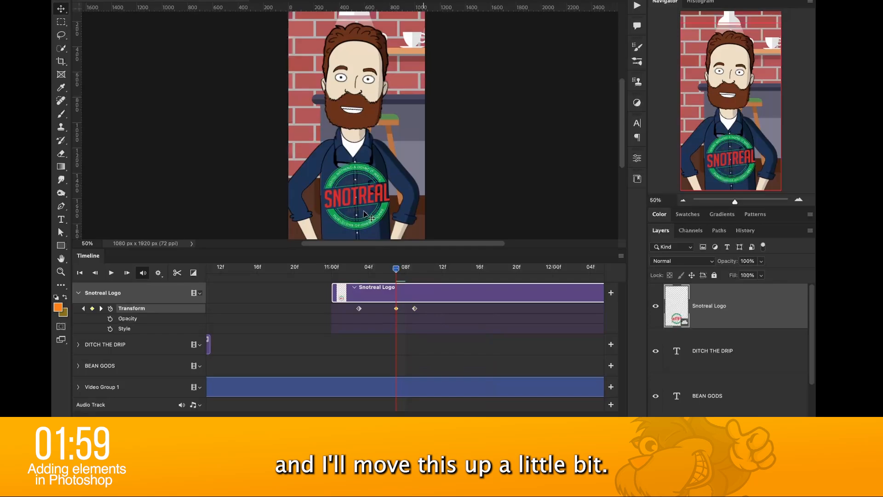
{"action": "left_click_drag", "start_coordinate": [364, 214], "coordinate": [365, 202]}
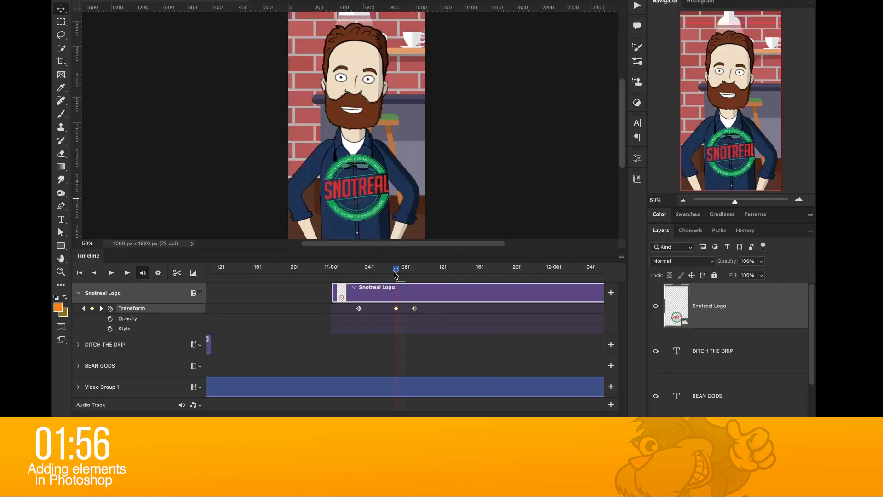
Step: Shift the overshoot keyframe to about 0:00:11:06, paste the copied keyframe at about 0:00:11:08 and move the logo slightly below its final position there
{"action": "left_click", "coordinate": [423, 271]}
{"action": "left_click_drag", "start_coordinate": [423, 270], "coordinate": [408, 270]}
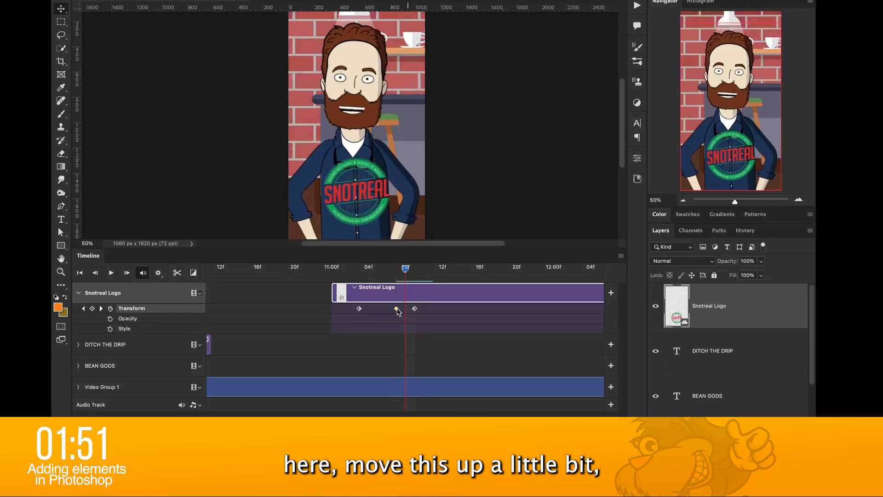
{"action": "left_click_drag", "start_coordinate": [397, 309], "coordinate": [388, 309]}
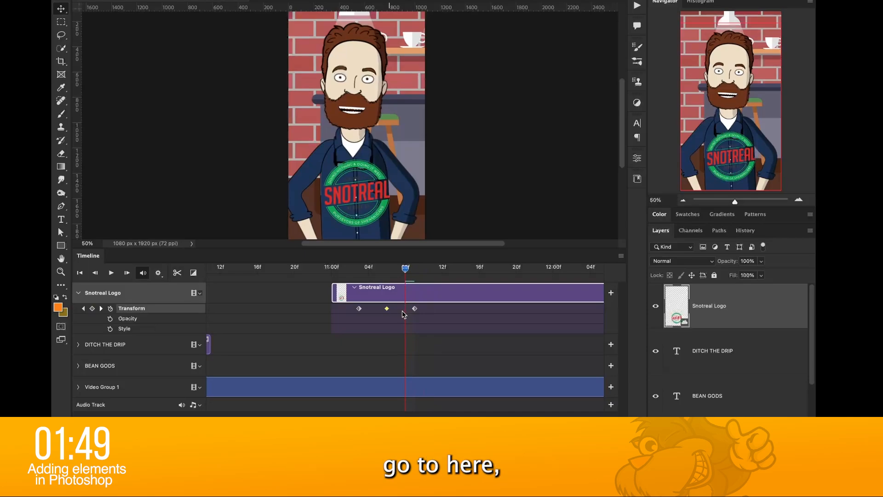
{"action": "right_click", "coordinate": [415, 308]}
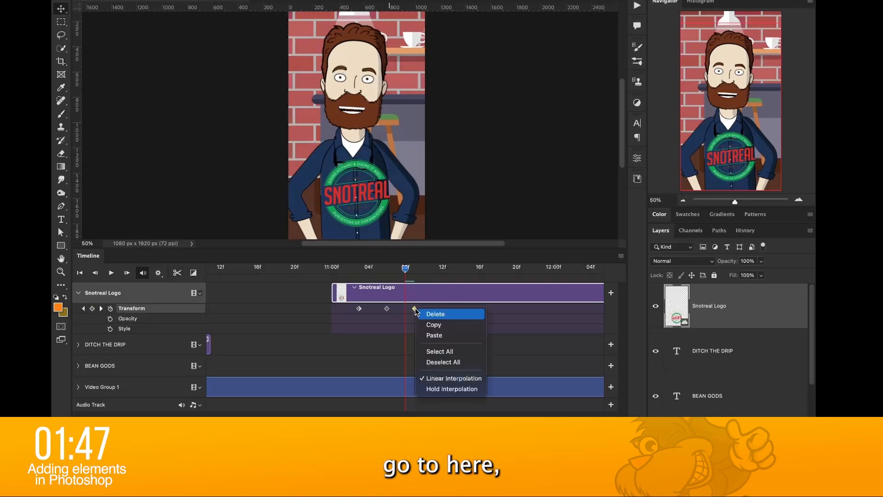
{"action": "left_click", "coordinate": [431, 336]}
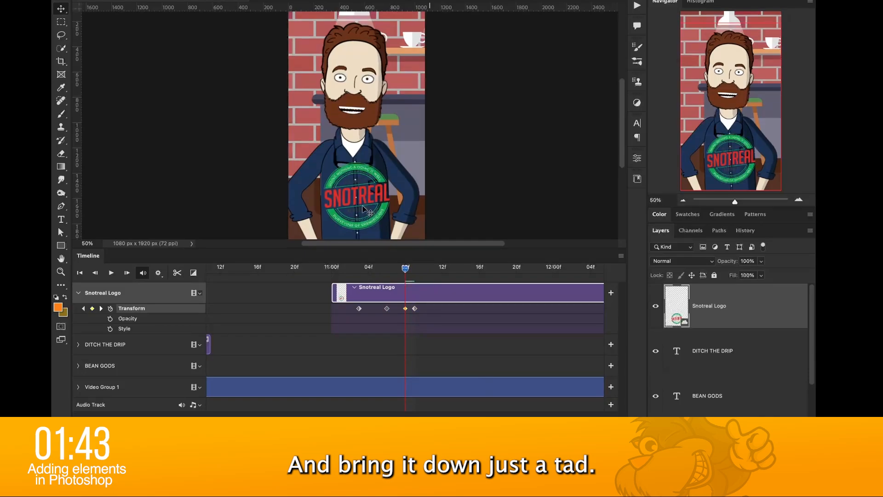
{"action": "left_click_drag", "start_coordinate": [366, 209], "coordinate": [366, 221]}
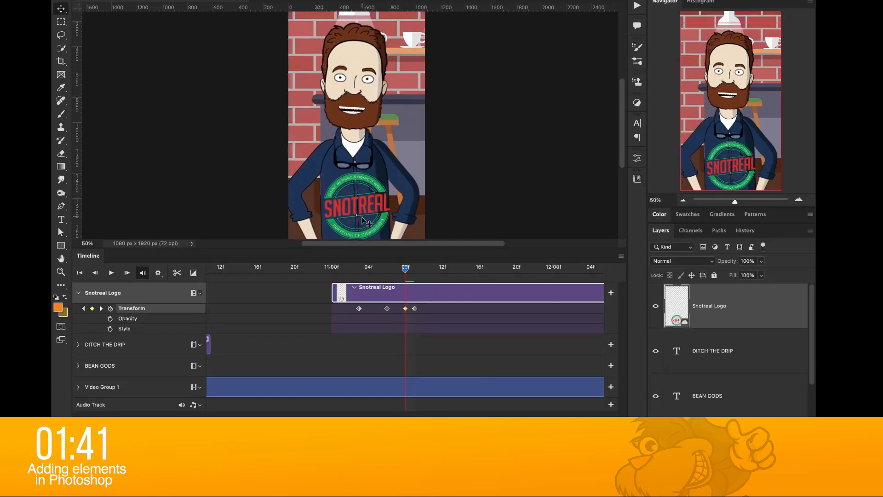
Step: Preview the logo's bounce from about 0:00:11:02, and replay it from about 0:00:10:22 with the whole canvas fitted on screen
{"action": "left_click", "coordinate": [348, 271]}
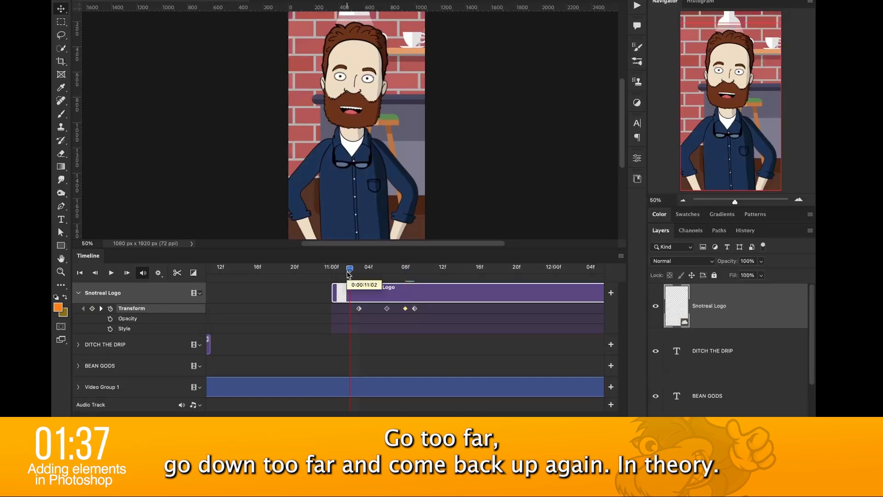
{"action": "left_click", "coordinate": [111, 273]}
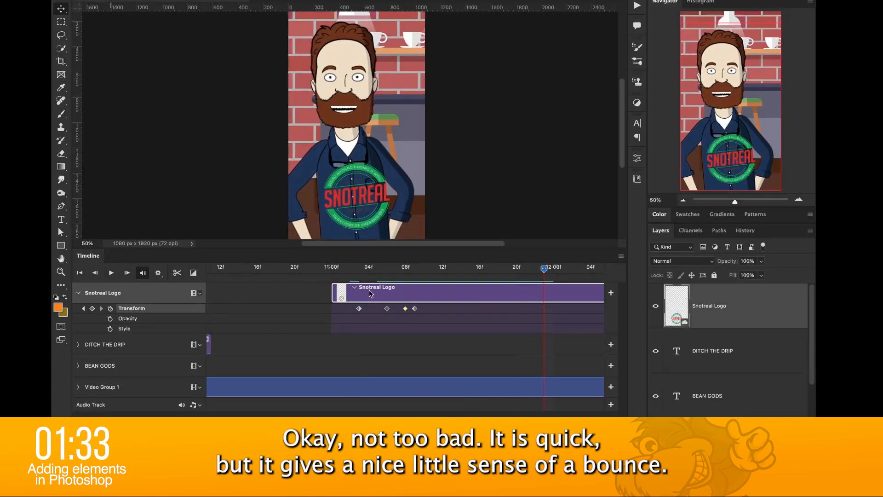
{"action": "left_click_drag", "start_coordinate": [333, 272], "coordinate": [310, 270]}
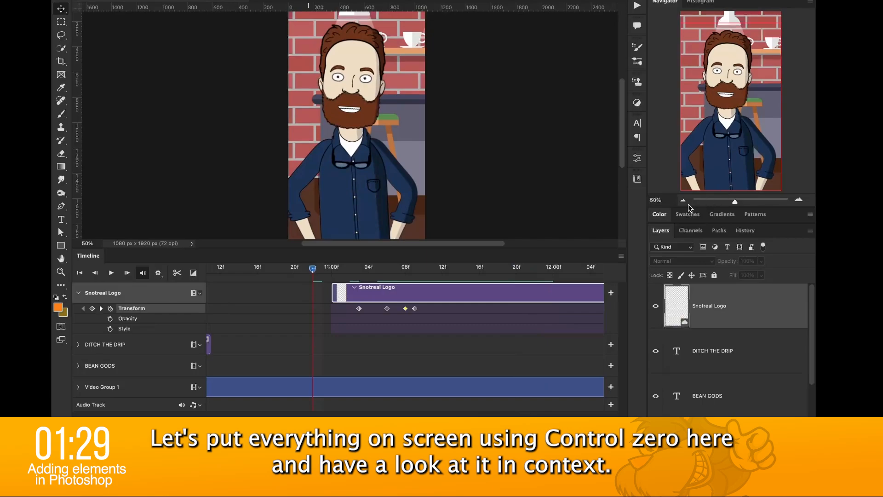
{"action": "key", "text": "ctrl+0"}
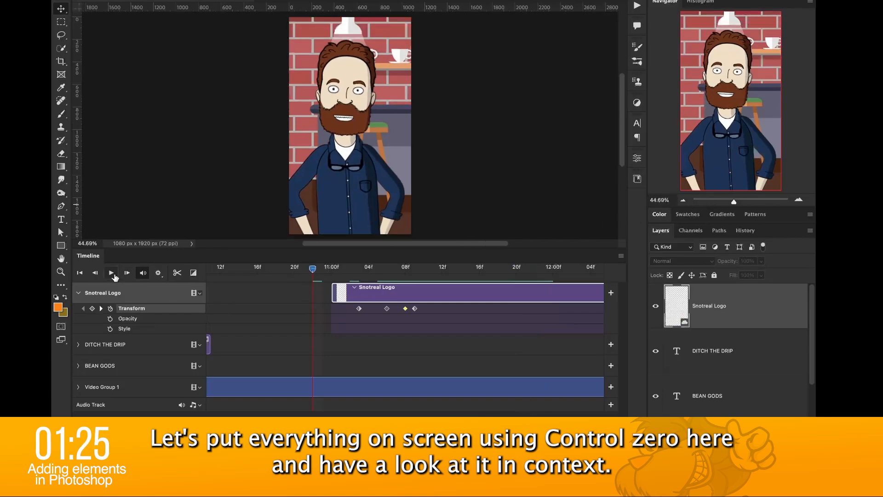
{"action": "left_click", "coordinate": [111, 274]}
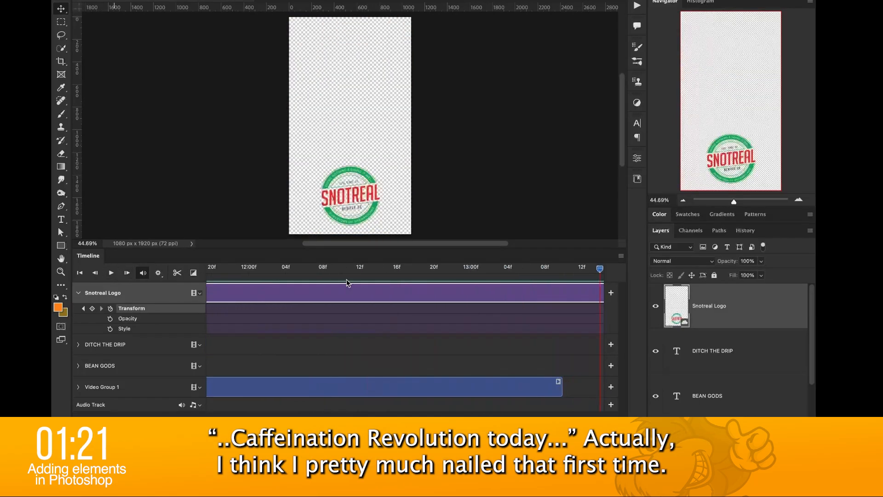
Step: Trim the end of the Snotreal Logo clip to match the end of the Video Group 1 clip
{"action": "left_click_drag", "start_coordinate": [183, 420], "coordinate": [165, 420]}
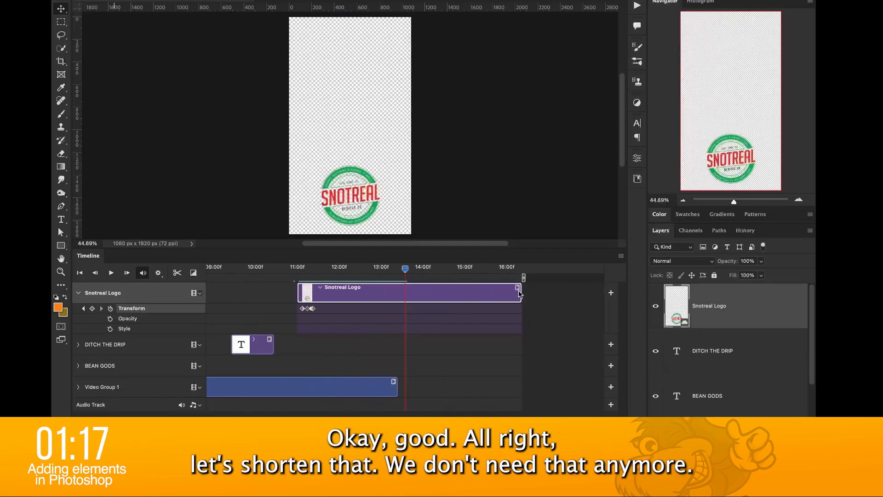
{"action": "left_click_drag", "start_coordinate": [518, 291], "coordinate": [391, 292]}
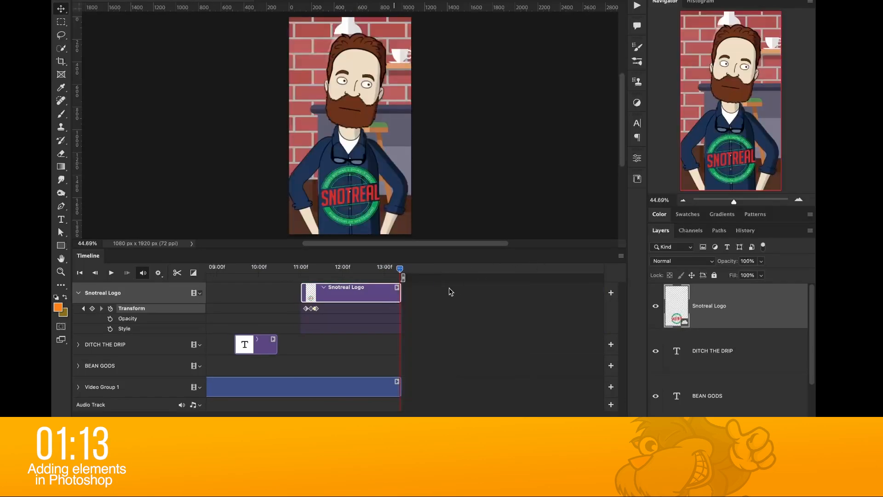
Step: Play the whole animation from the start to check the text and logo in context
{"action": "left_click", "coordinate": [79, 273]}
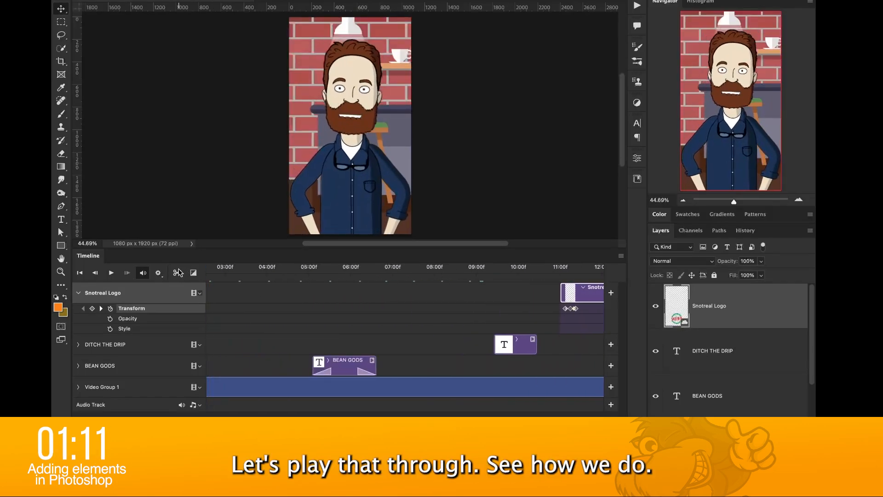
{"action": "left_click", "coordinate": [112, 272]}
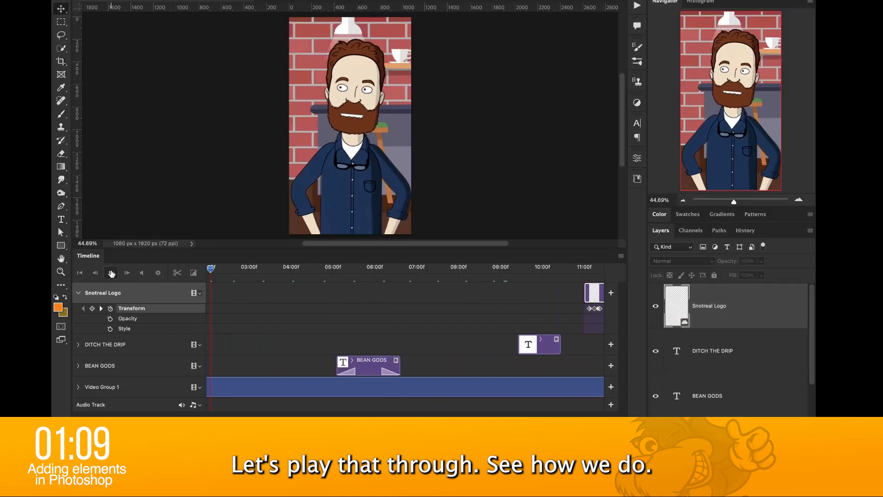
{"action": "left_click", "coordinate": [112, 273]}
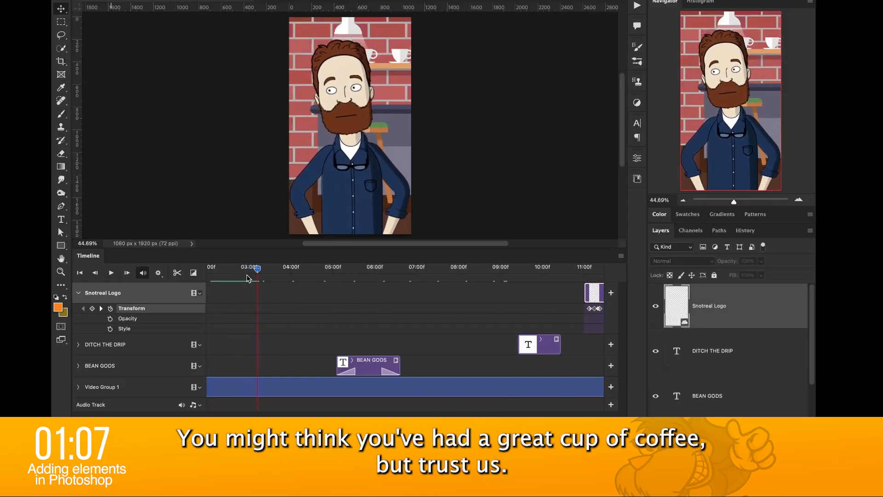
{"action": "left_click", "coordinate": [79, 273]}
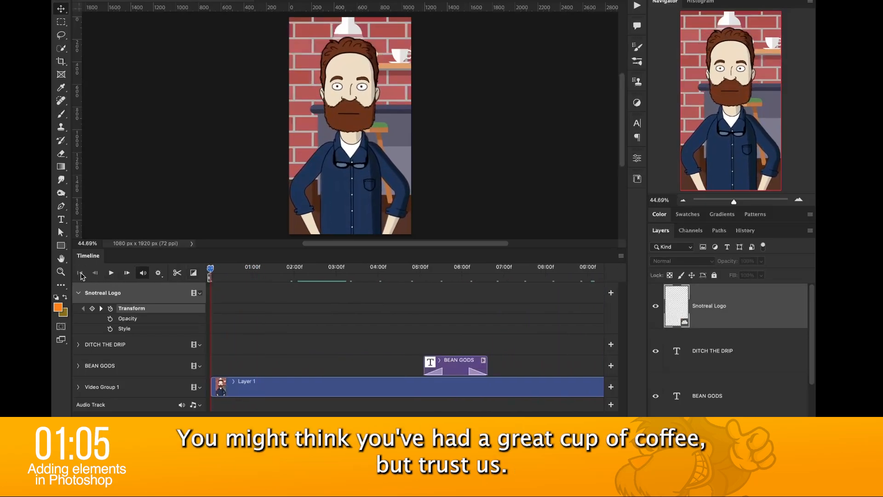
{"action": "left_click", "coordinate": [111, 273]}
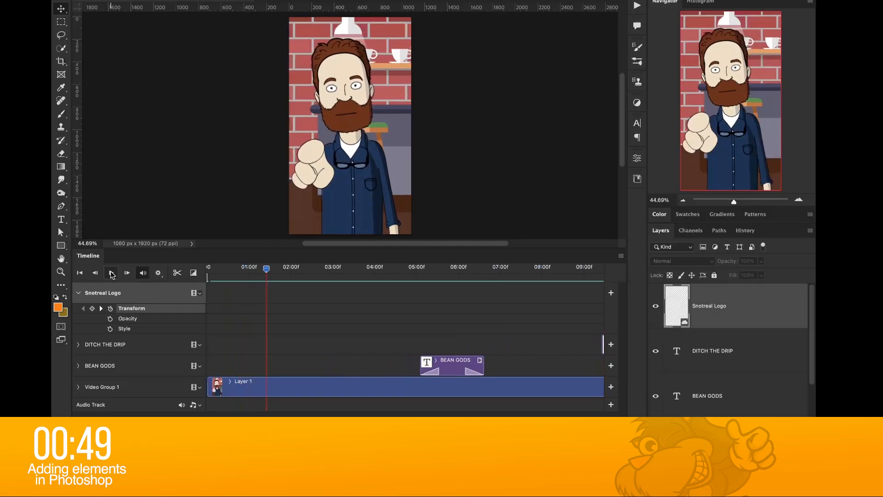
{"action": "left_click", "coordinate": [111, 275]}
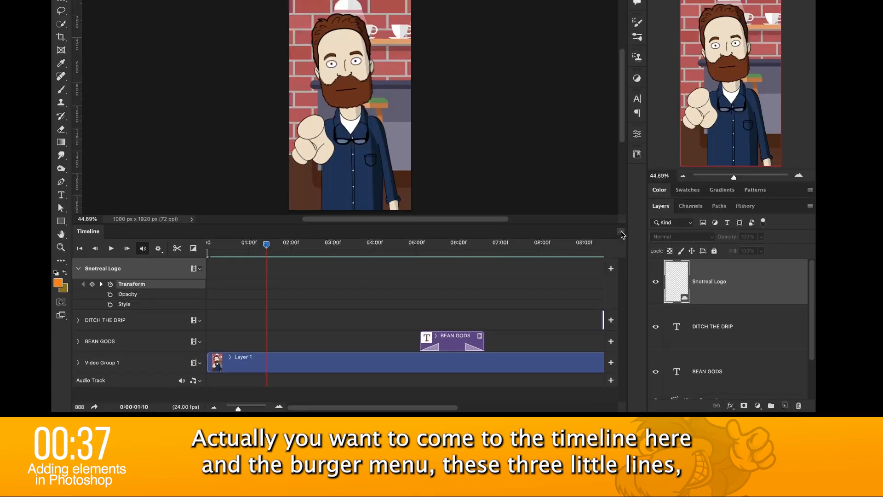
Step: Render all frames as Scene - Mark Starter_PS.mp4 in H.264, High Quality, at the document size of 1080 x 1920 and 24 fps
{"action": "left_click", "coordinate": [621, 233]}
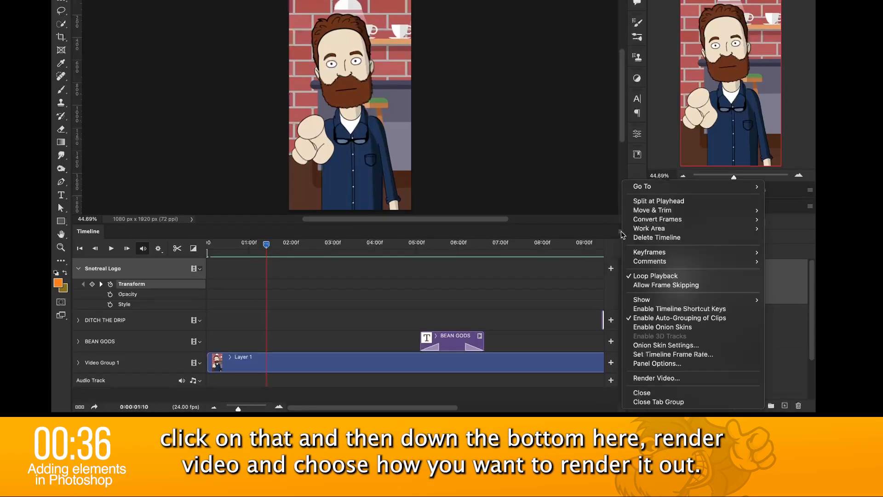
{"action": "left_click", "coordinate": [664, 378]}
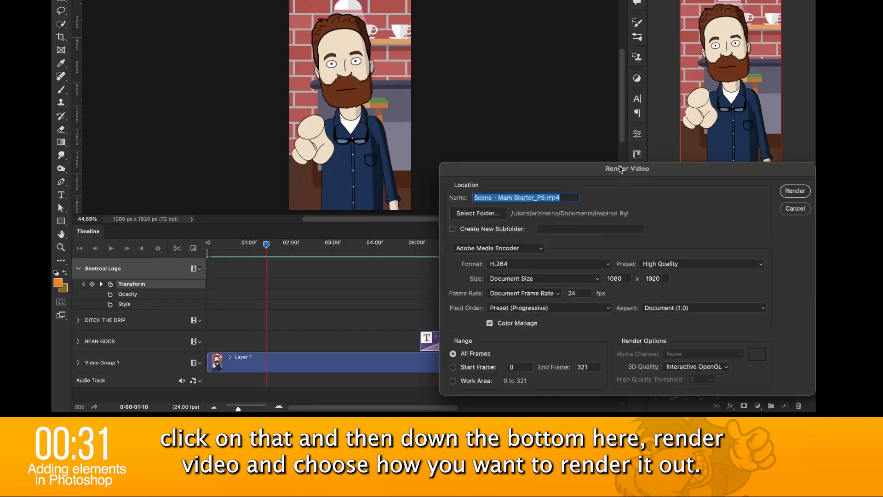
{"action": "left_click_drag", "start_coordinate": [621, 169], "coordinate": [441, 21]}
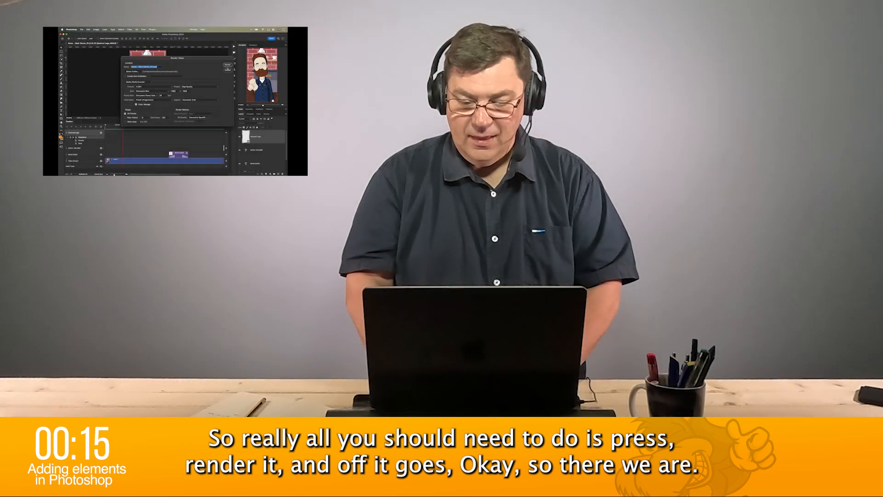
{"action": "left_click", "coordinate": [228, 65]}
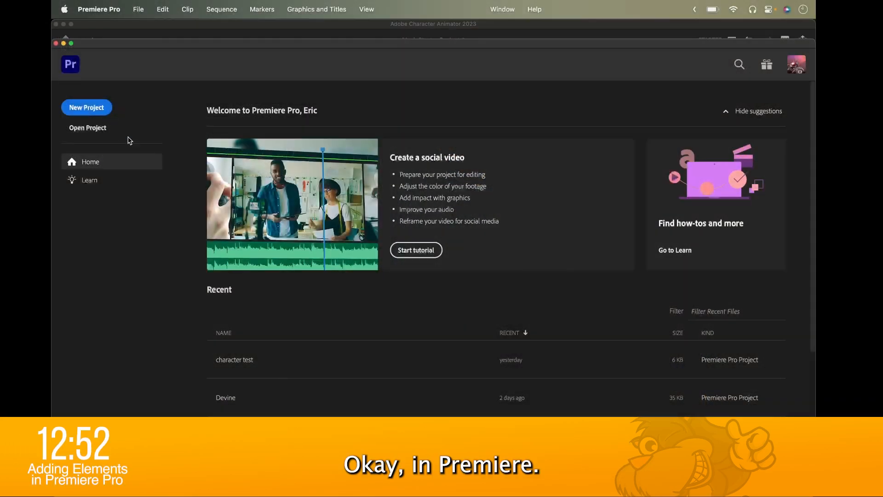
Step: In Premiere Pro, create a new project that imports Scene - Mark StarterPR into a new sequence
{"action": "left_click", "coordinate": [86, 108]}
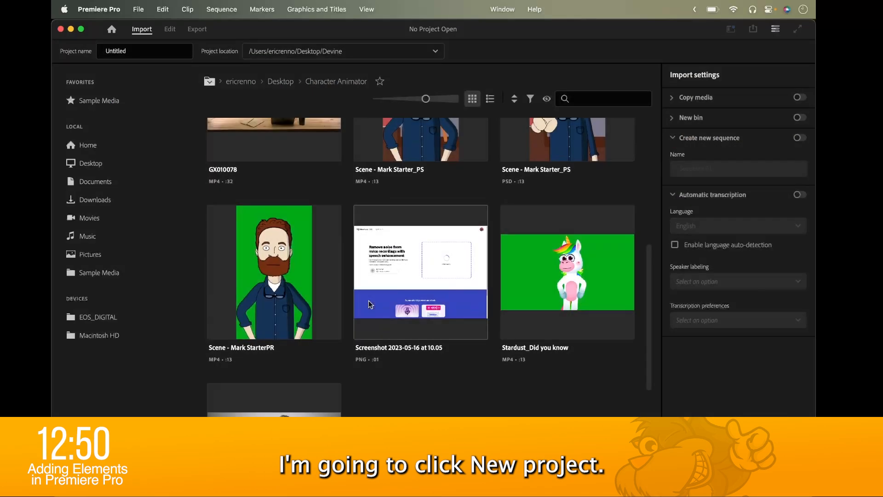
{"action": "left_click", "coordinate": [269, 303]}
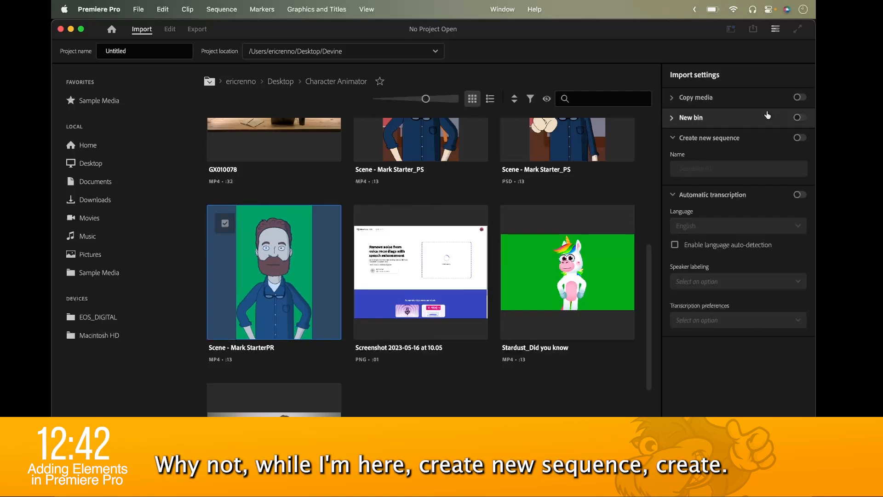
{"action": "left_click", "coordinate": [799, 138]}
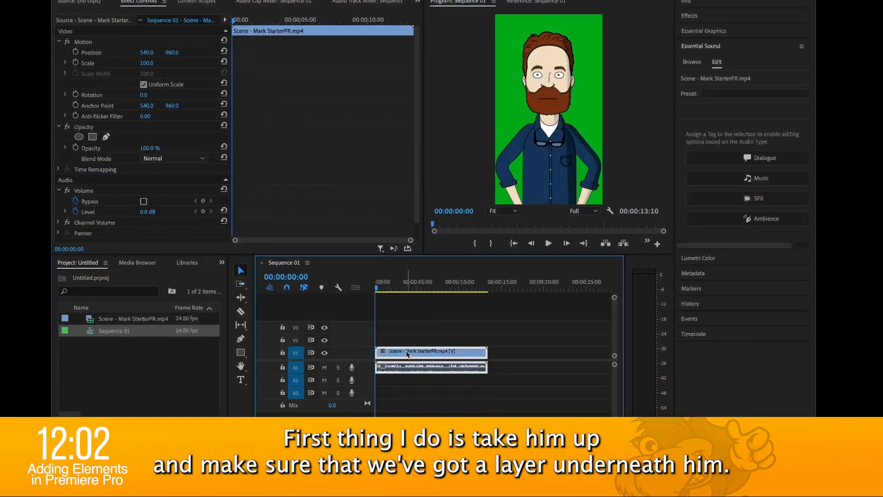
Step: Move the Scene - Mark StarterPR clip up to track V2 and place the library's Layer 1 beneath it, matching its length
{"action": "left_click_drag", "start_coordinate": [407, 354], "coordinate": [407, 347]}
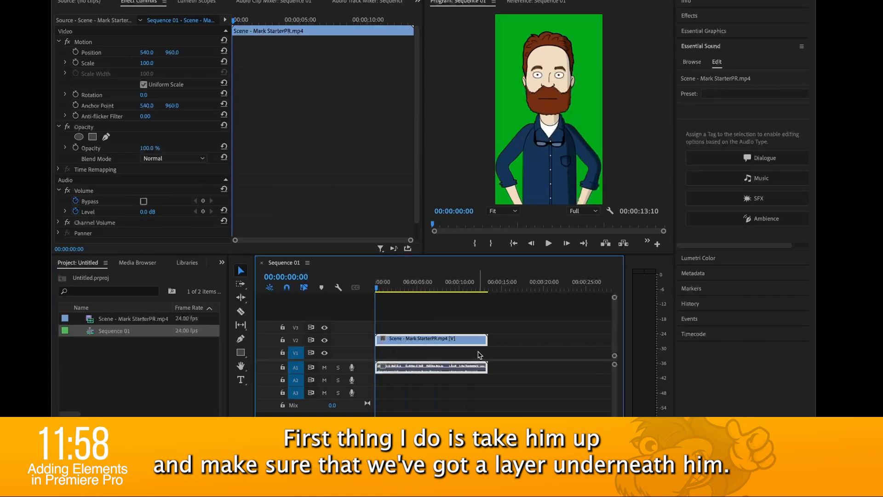
{"action": "left_click", "coordinate": [192, 268]}
{"action": "scroll", "coordinate": [139, 356], "scroll_direction": "down", "scroll_amount": 3}
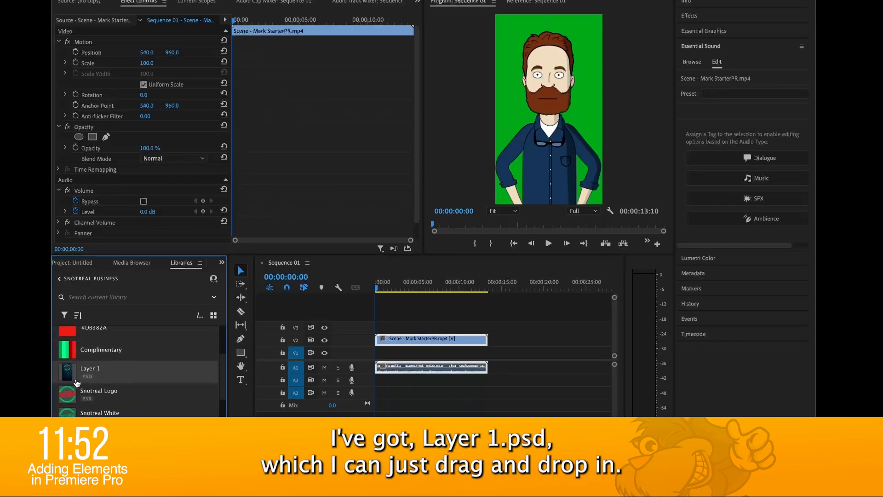
{"action": "left_click_drag", "start_coordinate": [72, 377], "coordinate": [490, 352]}
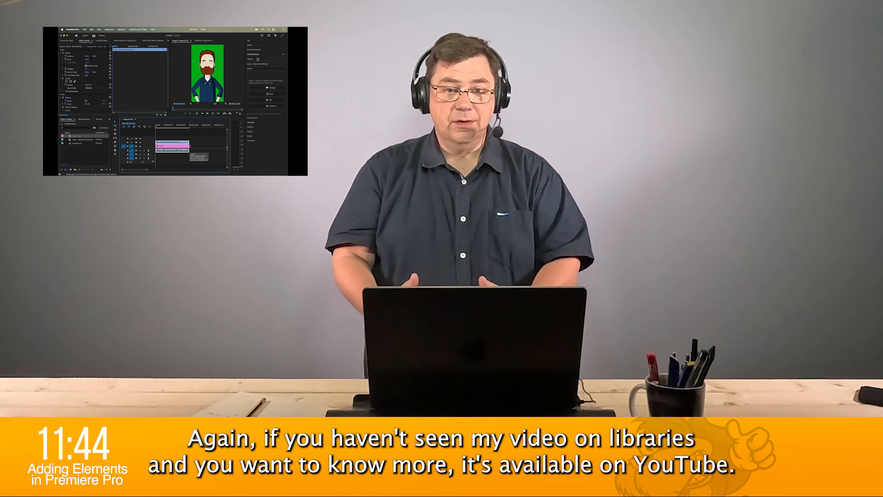
{"action": "left_click_drag", "start_coordinate": [189, 146], "coordinate": [194, 141]}
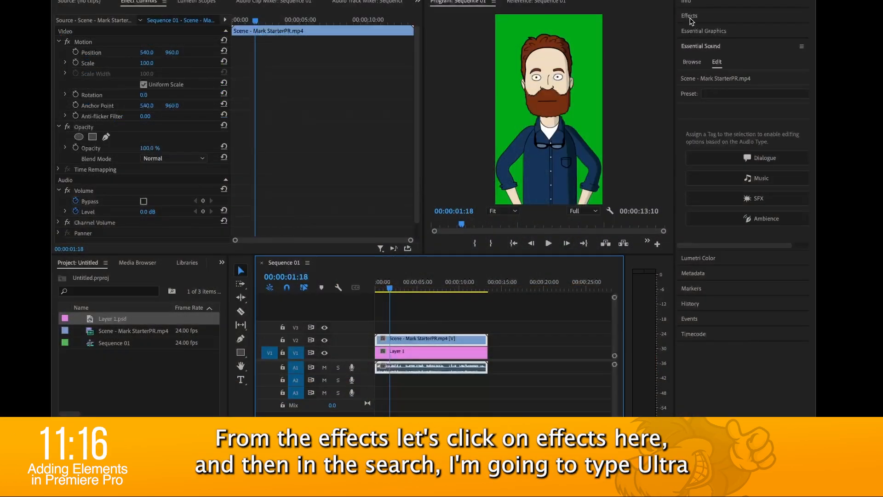
Step: Find the Ultra Key effect and apply it to the Scene - Mark StarterPR clip on V2
{"action": "left_click", "coordinate": [689, 16]}
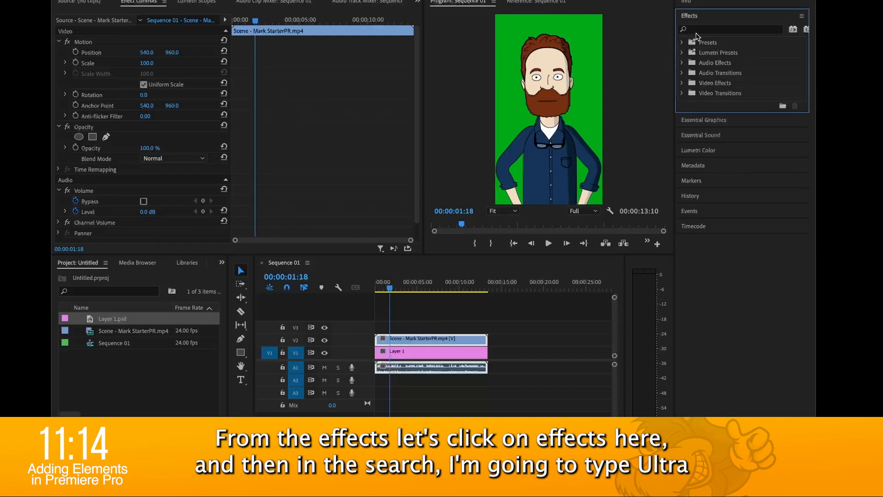
{"action": "left_click", "coordinate": [699, 28]}
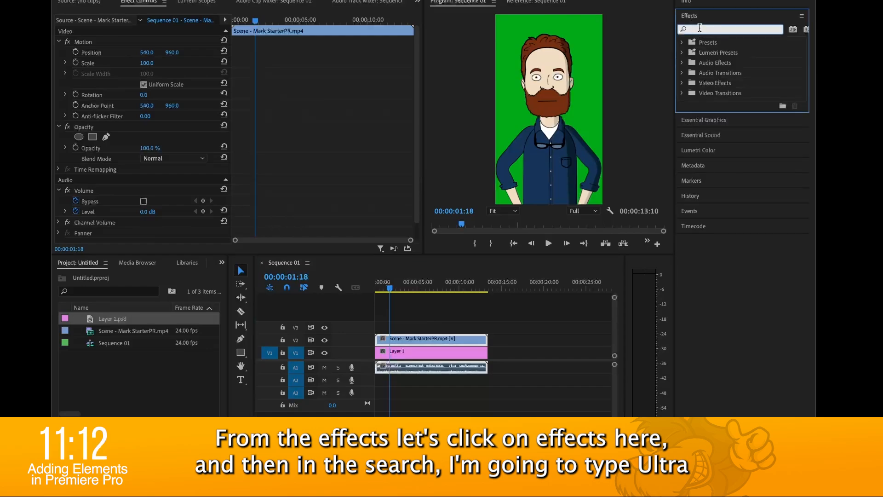
{"action": "type", "text": "ultra"}
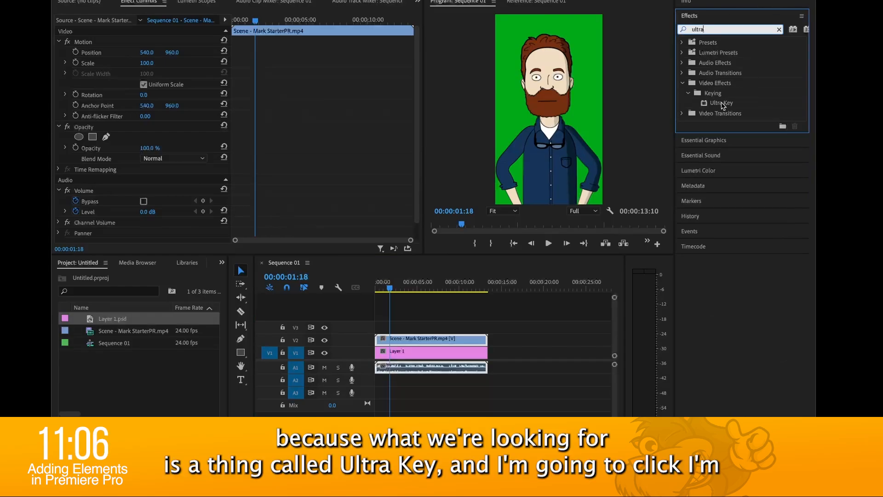
{"action": "left_click_drag", "start_coordinate": [723, 105], "coordinate": [438, 338]}
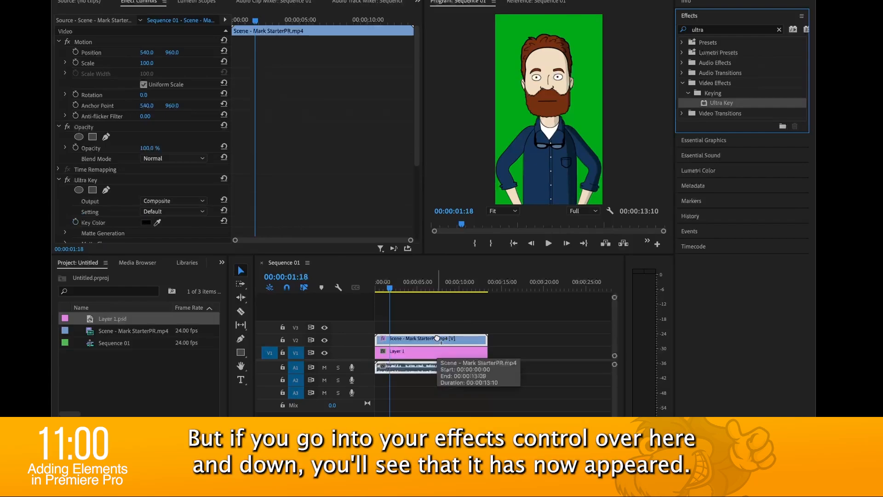
Step: Sample the green background as the Ultra Key colour for the Mark clip
{"action": "left_click", "coordinate": [152, 3]}
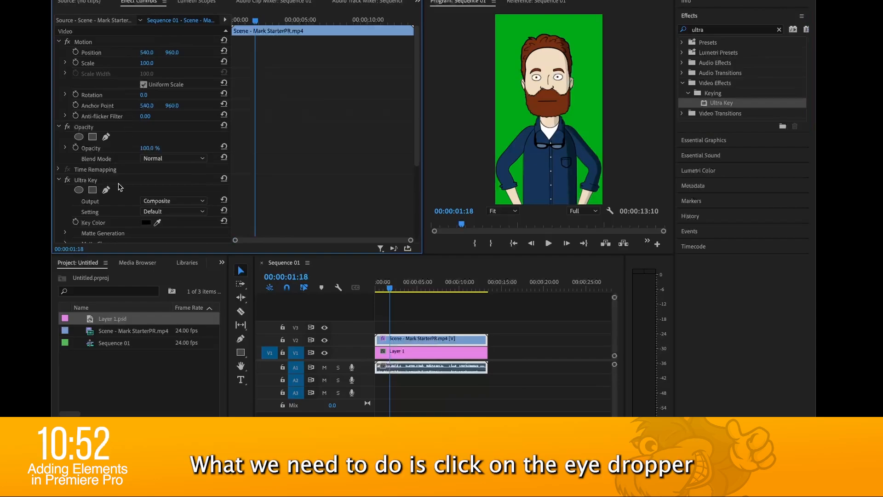
{"action": "left_click", "coordinate": [159, 222]}
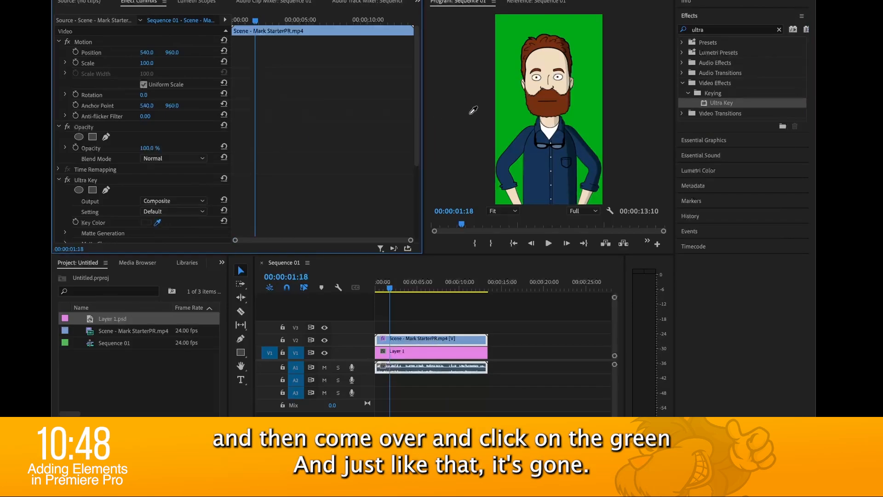
{"action": "left_click", "coordinate": [537, 114]}
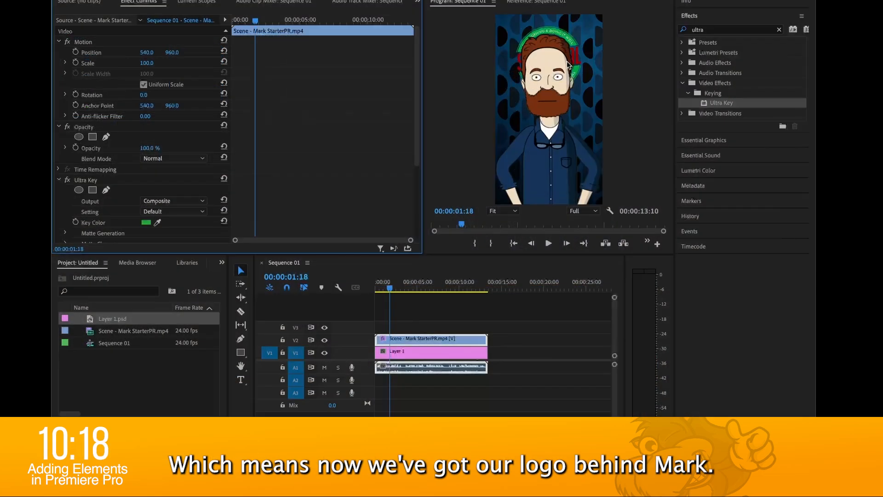
Step: Set the Mark clip's vertical position to 928
{"action": "left_click", "coordinate": [425, 340]}
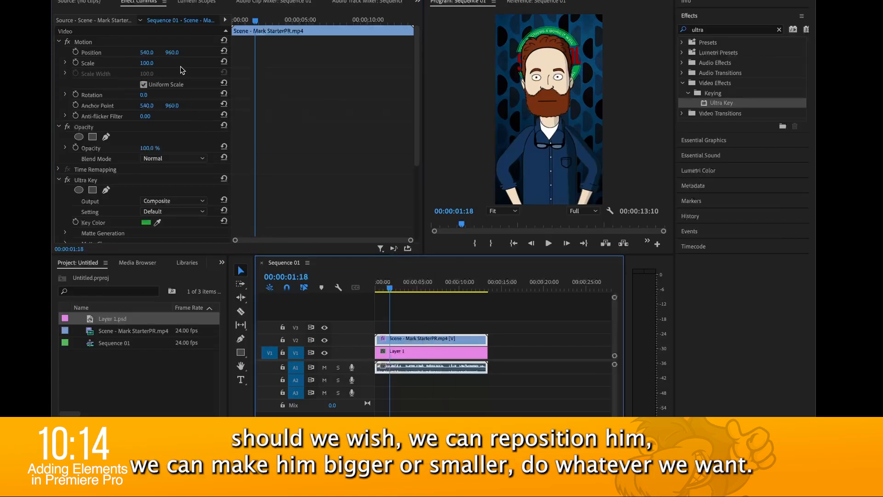
{"action": "left_click", "coordinate": [171, 53]}
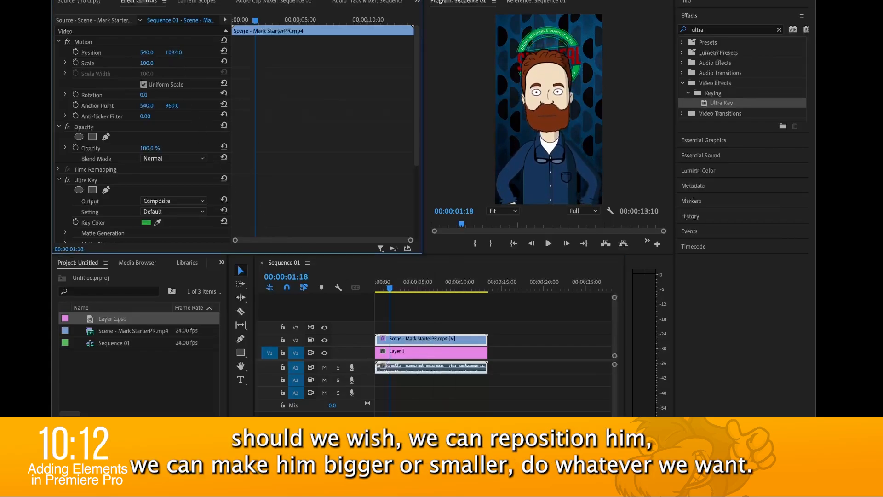
{"action": "mouse_move", "coordinate": [171, 53]}
{"action": "left_mouse_down"}
{"action": "mouse_move", "coordinate": [152, 53]}
{"action": "mouse_move", "coordinate": [177, 53]}
{"action": "left_mouse_up"}
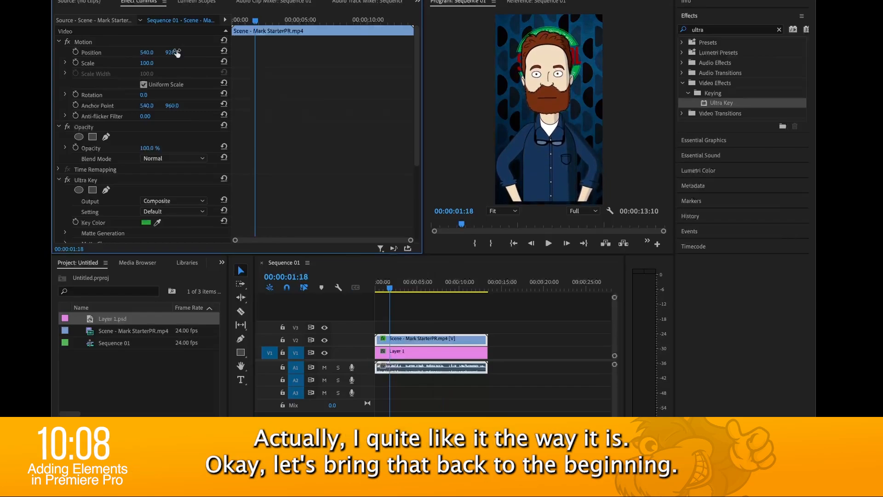
Step: Play the sequence from the beginning through the bean gods line to check the keyed character
{"action": "left_click_drag", "start_coordinate": [389, 291], "coordinate": [365, 293]}
{"action": "left_click", "coordinate": [548, 243]}
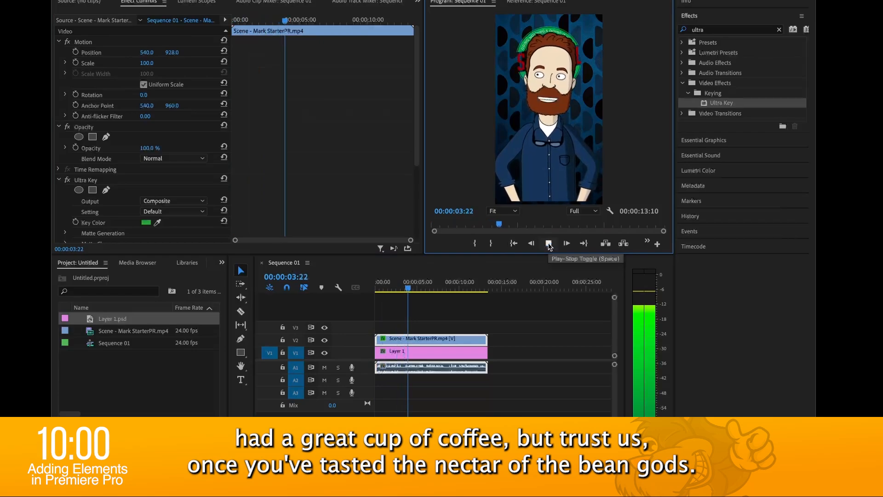
{"action": "left_click", "coordinate": [548, 244]}
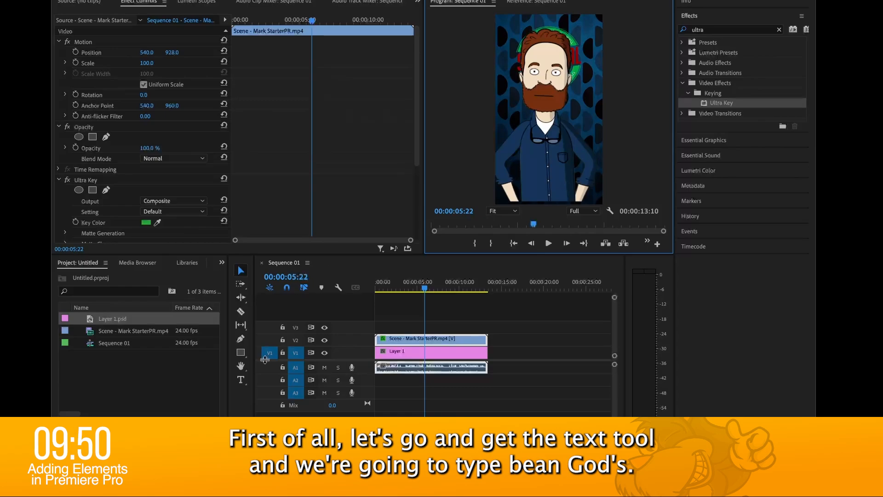
Step: Add the text BEAN GODS on two lines over the character's chest at 00:00:05:22
{"action": "left_click", "coordinate": [241, 382]}
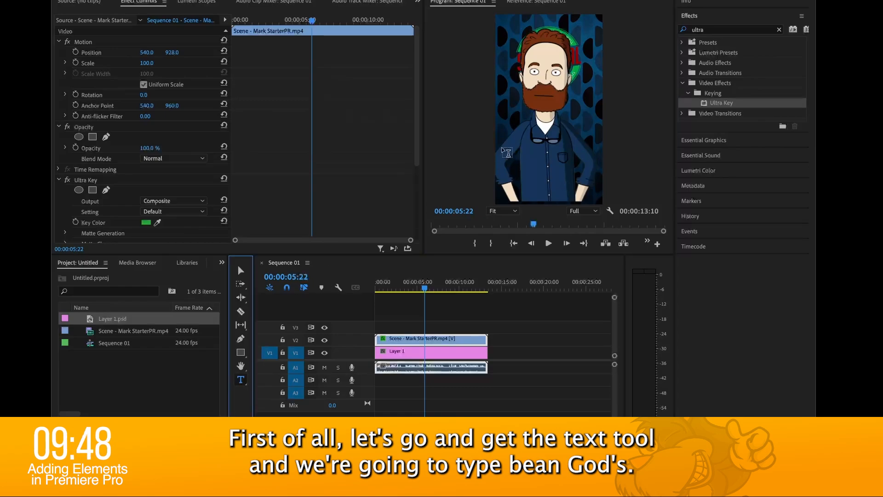
{"action": "left_click", "coordinate": [511, 136]}
{"action": "type", "text": "BEAN "}
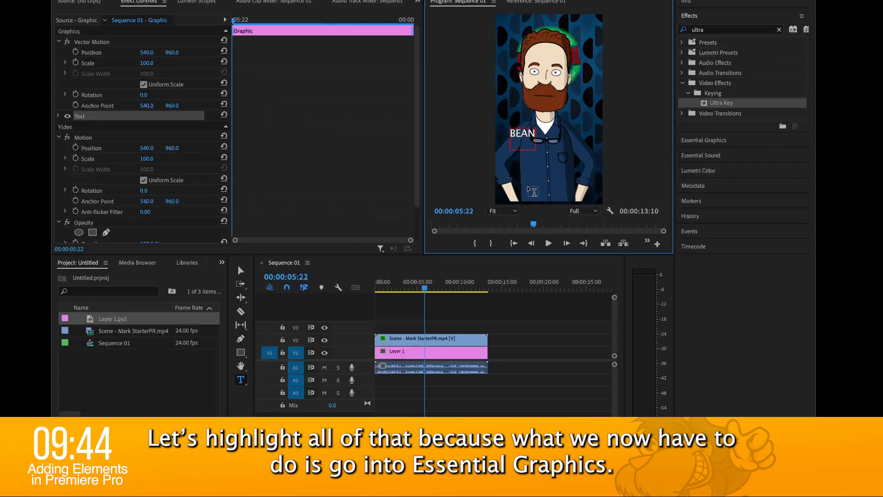
{"action": "type", "text": "GODS"}
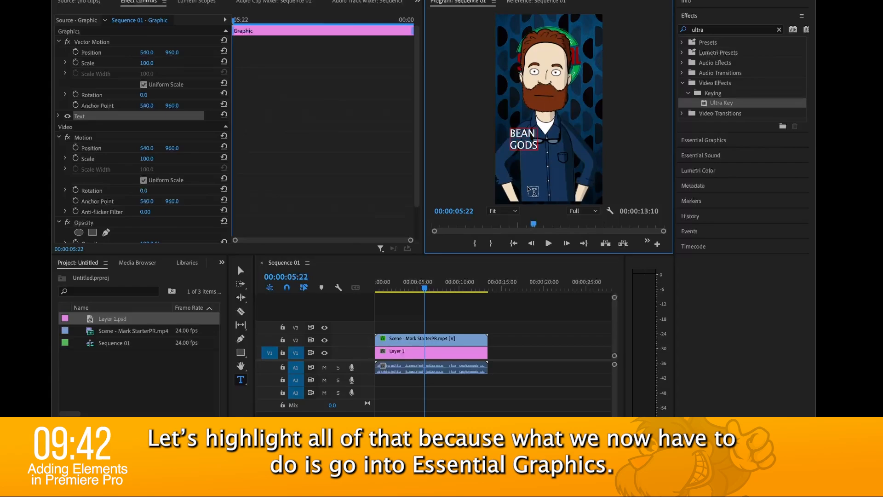
Step: Change the font of the whole BEAN GODS text to Alfarn
{"action": "key", "text": "ctrl+a"}
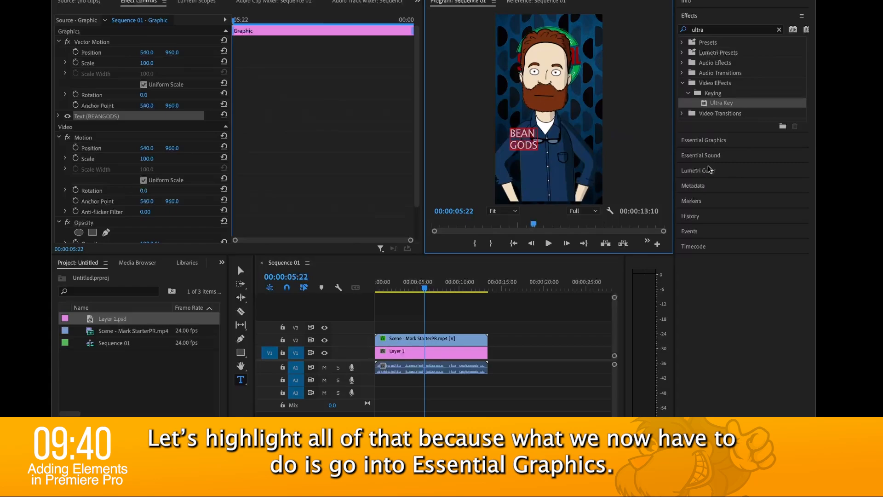
{"action": "left_click", "coordinate": [716, 141]}
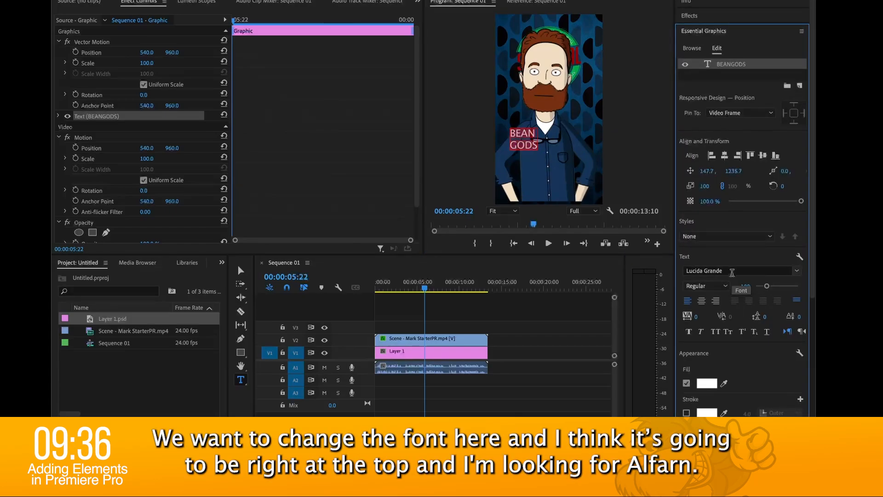
{"action": "left_click", "coordinate": [733, 272]}
{"action": "scroll", "coordinate": [724, 189], "scroll_direction": "up", "scroll_amount": 20}
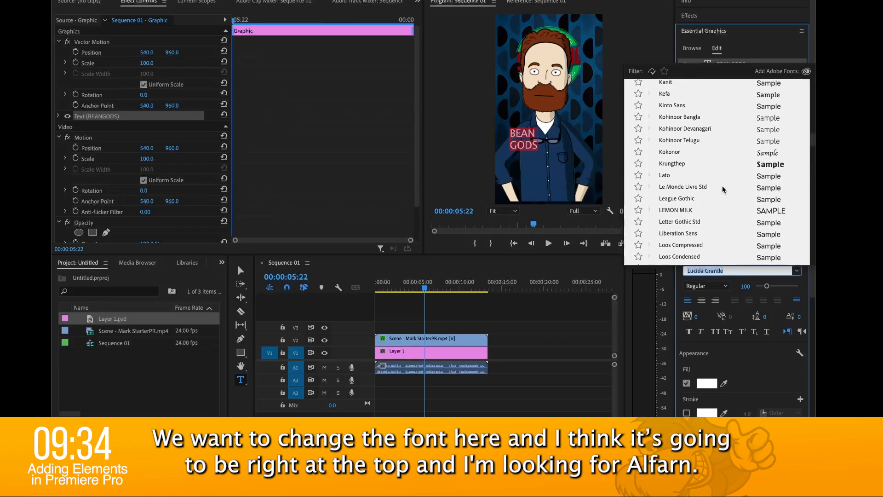
{"action": "scroll", "coordinate": [723, 190], "scroll_direction": "up", "scroll_amount": 3}
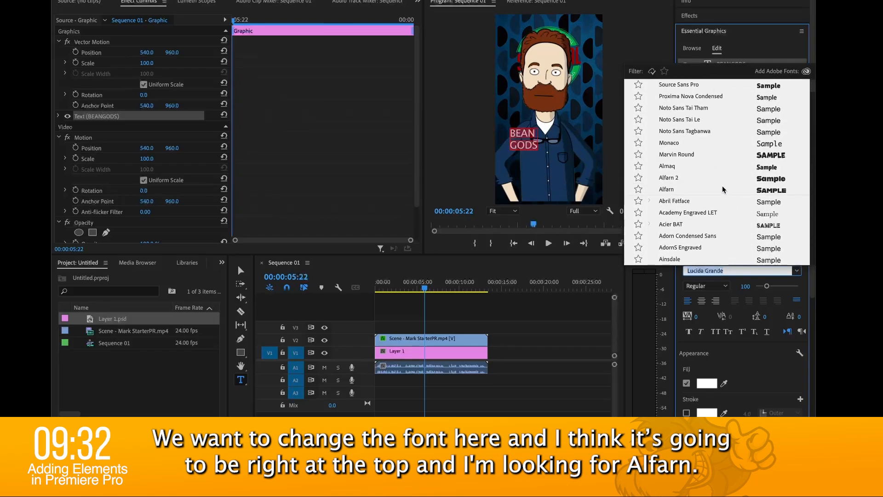
{"action": "left_click", "coordinate": [677, 191]}
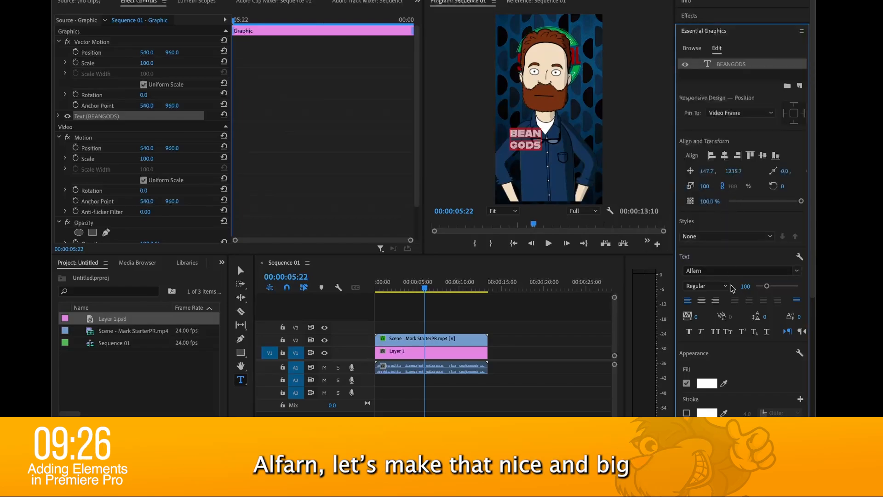
Step: Enlarge the BEAN GODS text to size 301 and tighten its leading to -80
{"action": "left_click_drag", "start_coordinate": [767, 288], "coordinate": [780, 293]}
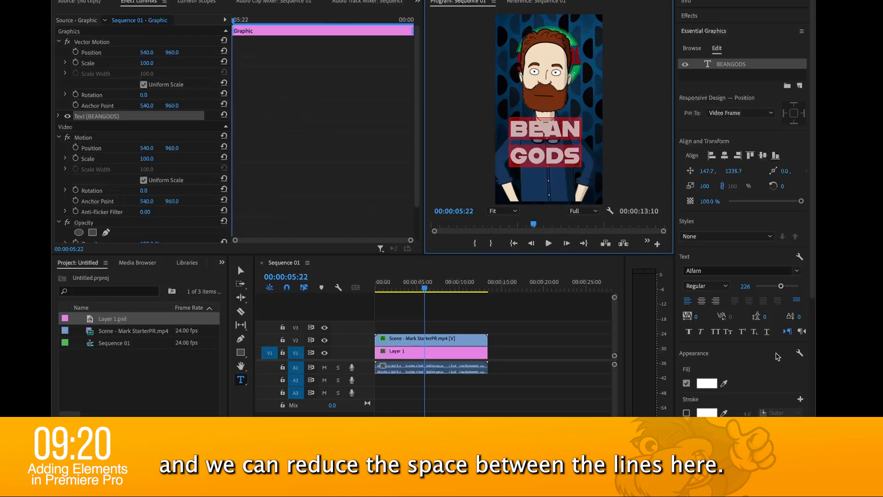
{"action": "left_click", "coordinate": [765, 322]}
{"action": "mouse_move", "coordinate": [765, 322]}
{"action": "left_mouse_down"}
{"action": "mouse_move", "coordinate": [777, 322]}
{"action": "mouse_move", "coordinate": [730, 322]}
{"action": "mouse_move", "coordinate": [775, 317]}
{"action": "left_mouse_up"}
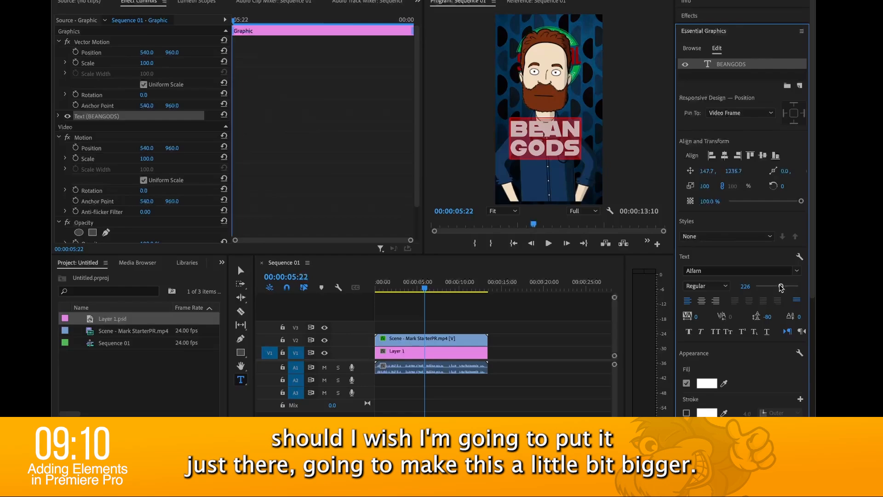
{"action": "left_click_drag", "start_coordinate": [782, 287], "coordinate": [790, 286]}
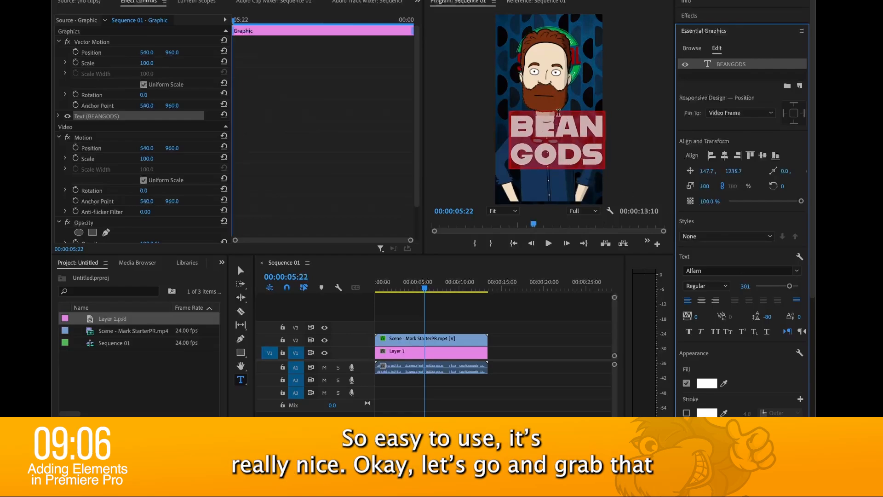
Step: Move the BEAN GODS text down over the lower torso, to about 55.8, 1466.1
{"action": "left_click", "coordinate": [241, 269]}
{"action": "left_click_drag", "start_coordinate": [551, 141], "coordinate": [542, 161]}
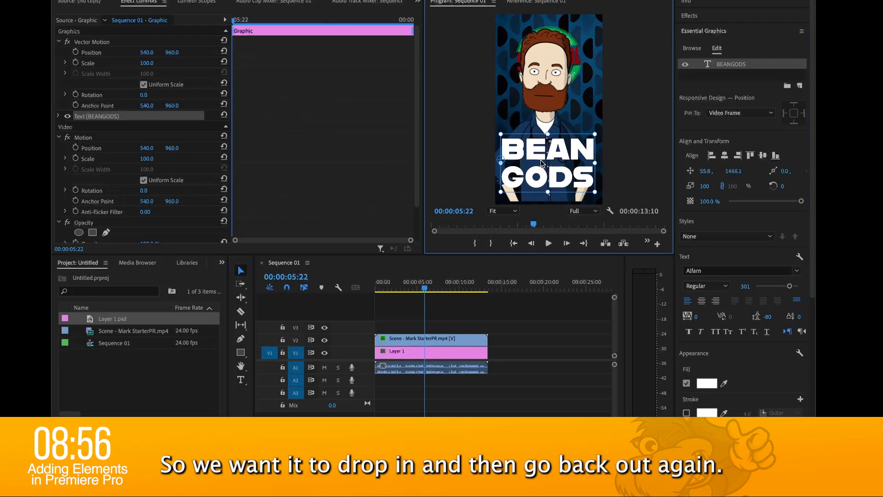
{"action": "left_click", "coordinate": [240, 34]}
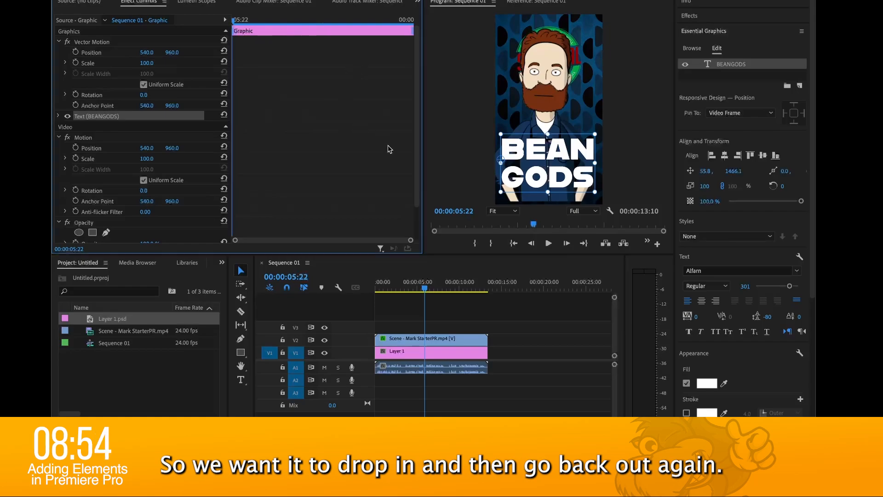
Step: Play through the bean gods line and trim the end of the BEANGODS clip on V3 to about 2 seconds long
{"action": "left_click_drag", "start_coordinate": [424, 286], "coordinate": [401, 287]}
{"action": "key", "text": "space"}
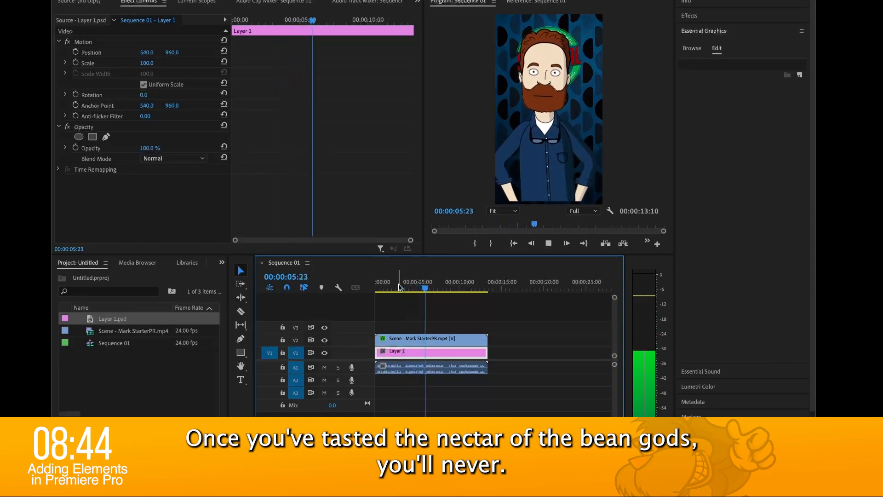
{"action": "key", "text": "space"}
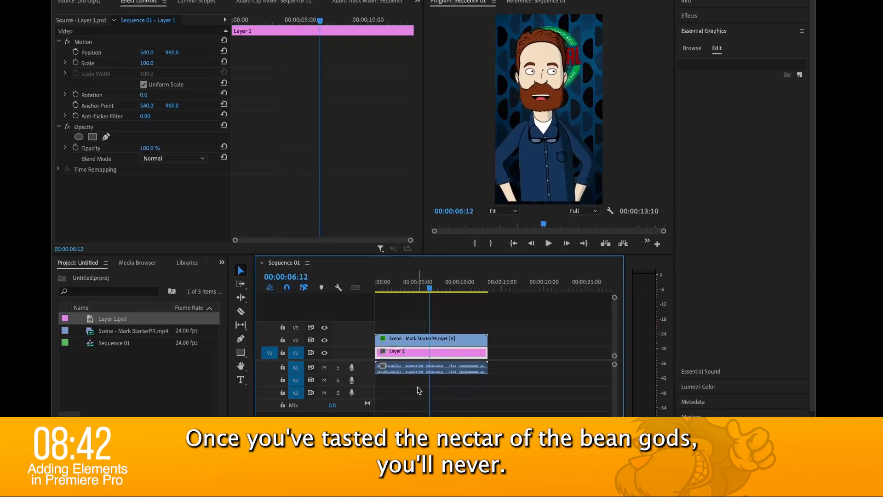
{"action": "key", "text": "equal"}
{"action": "key", "text": "equal"}
{"action": "key", "text": "equal"}
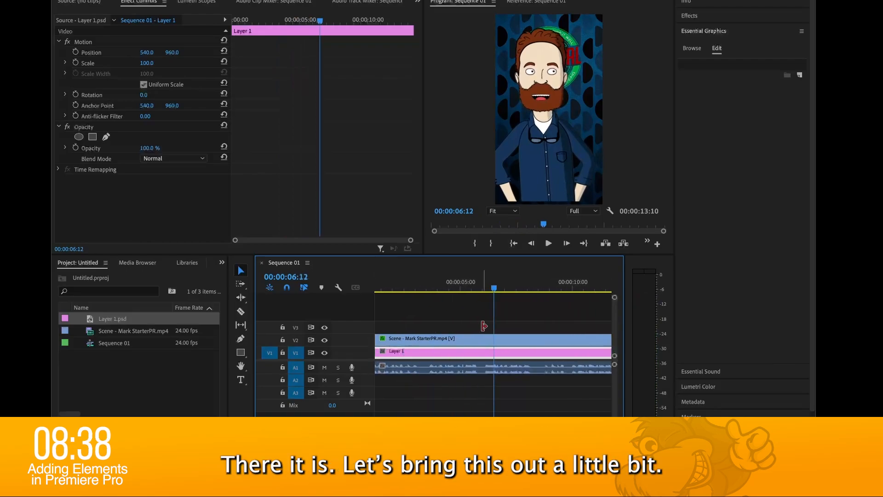
{"action": "left_click_drag", "start_coordinate": [484, 326], "coordinate": [527, 326]}
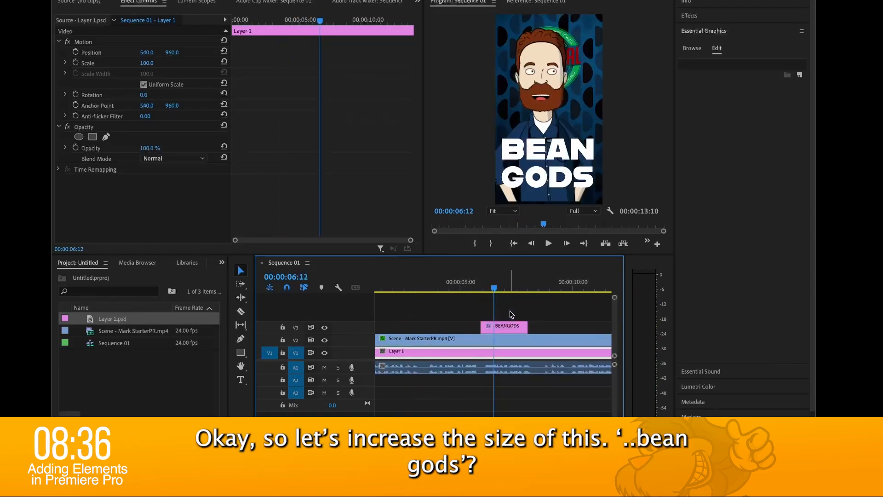
Step: Replay up to 00:00:05:15 and shift the BEANGODS clip earlier on V3 to start about 5 seconds into the sequence
{"action": "left_click_drag", "start_coordinate": [486, 289], "coordinate": [459, 288]}
{"action": "key", "text": "space"}
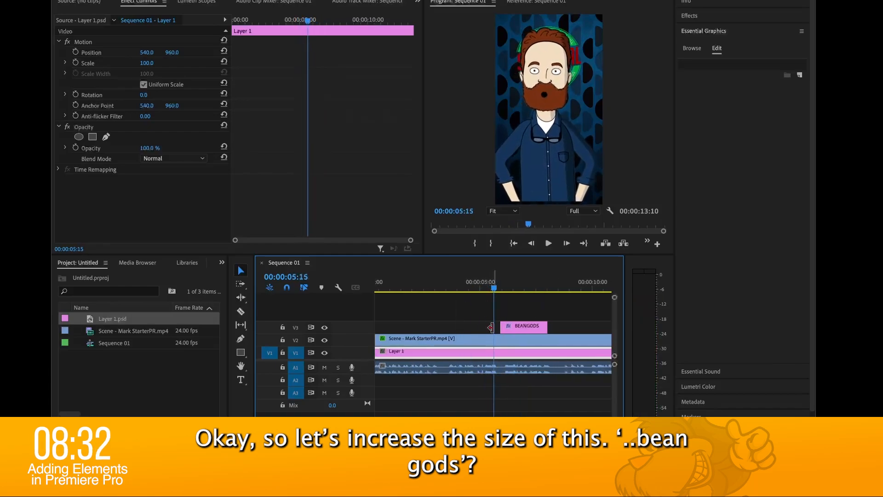
{"action": "left_click_drag", "start_coordinate": [529, 325], "coordinate": [513, 327]}
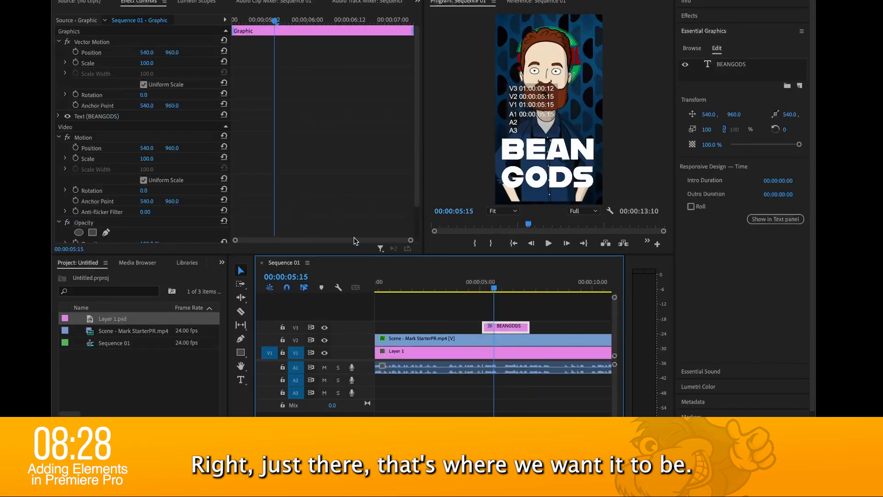
Step: Keyframe the BEANGODS graphic's Vector Motion position and scale at 00:00:05:15, and copy both keyframes to 00:00:06:17
{"action": "left_click", "coordinate": [75, 63]}
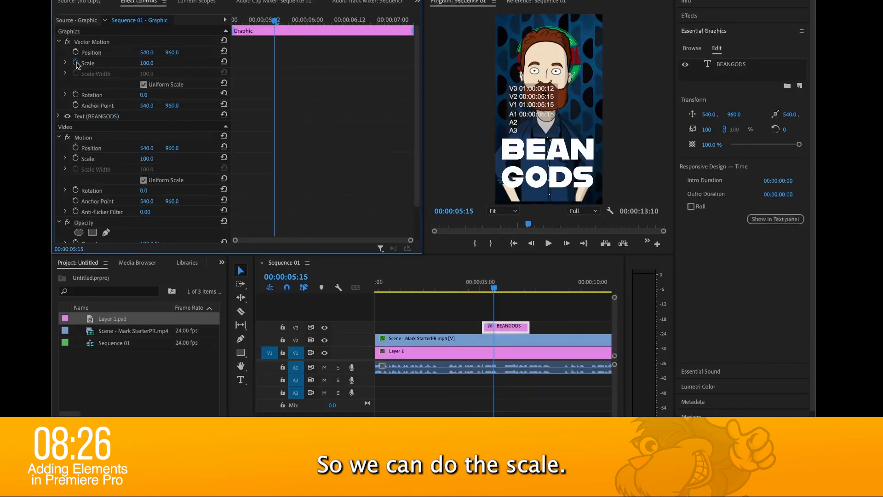
{"action": "left_click", "coordinate": [76, 52]}
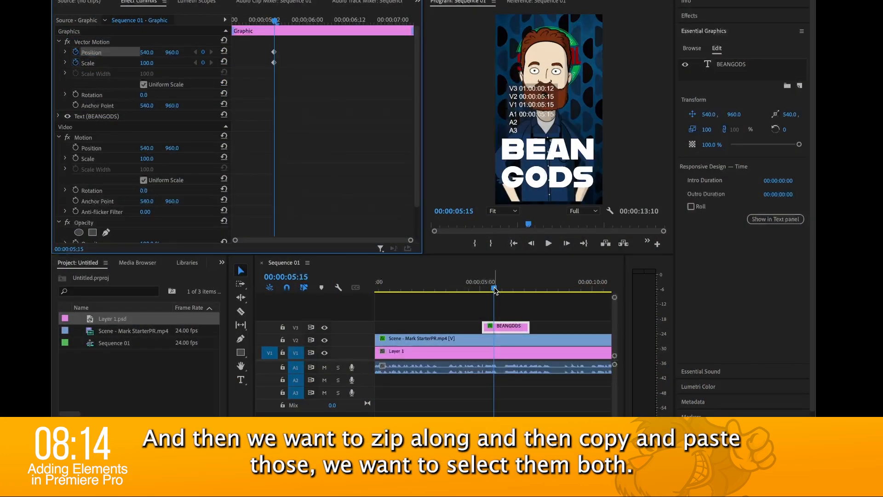
{"action": "left_click_drag", "start_coordinate": [495, 289], "coordinate": [520, 292]}
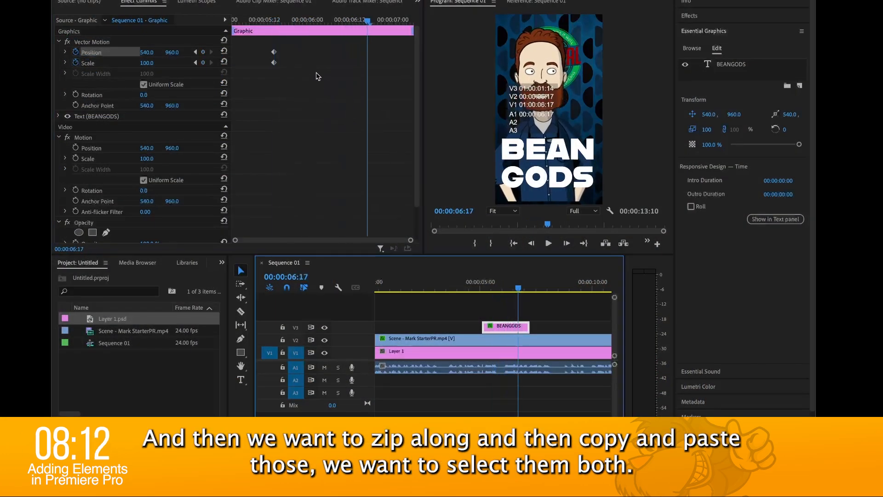
{"action": "left_click_drag", "start_coordinate": [266, 46], "coordinate": [285, 78]}
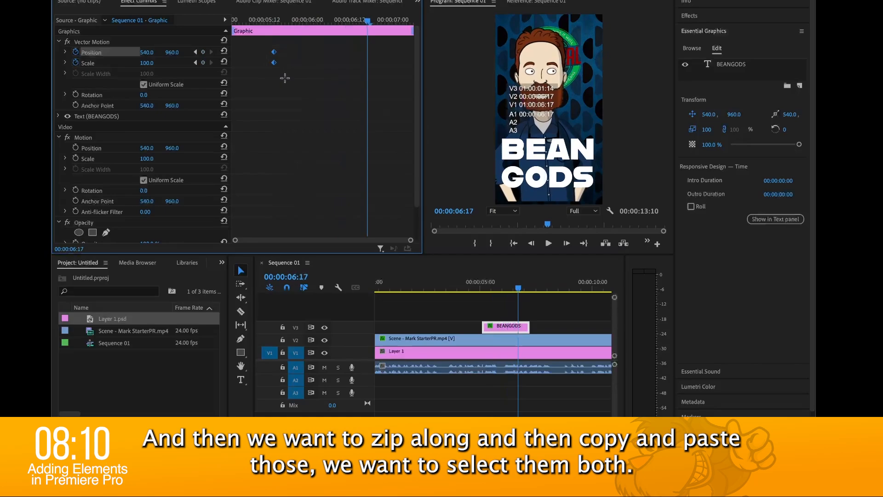
{"action": "right_click", "coordinate": [276, 65]}
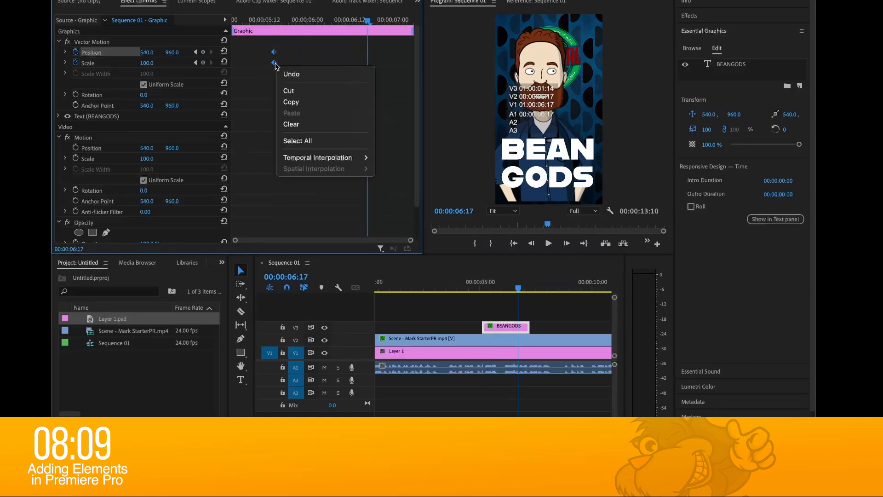
{"action": "left_click", "coordinate": [289, 103]}
{"action": "right_click", "coordinate": [275, 64]}
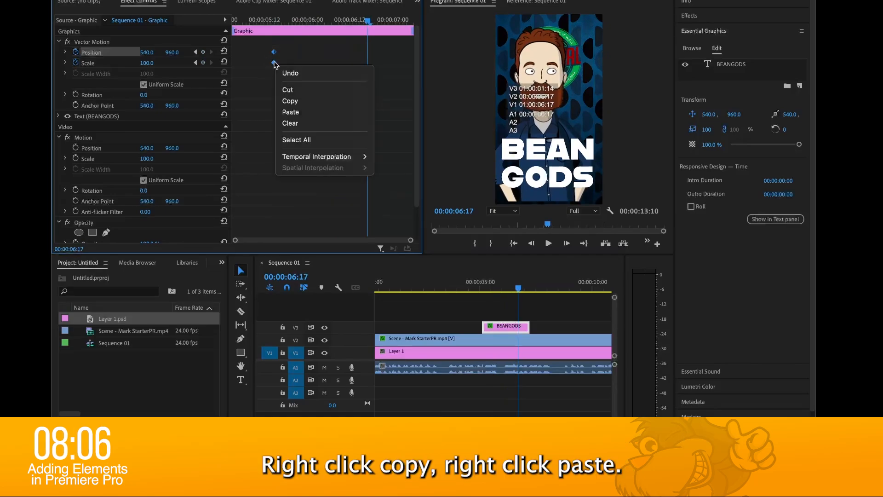
{"action": "left_click", "coordinate": [290, 112]}
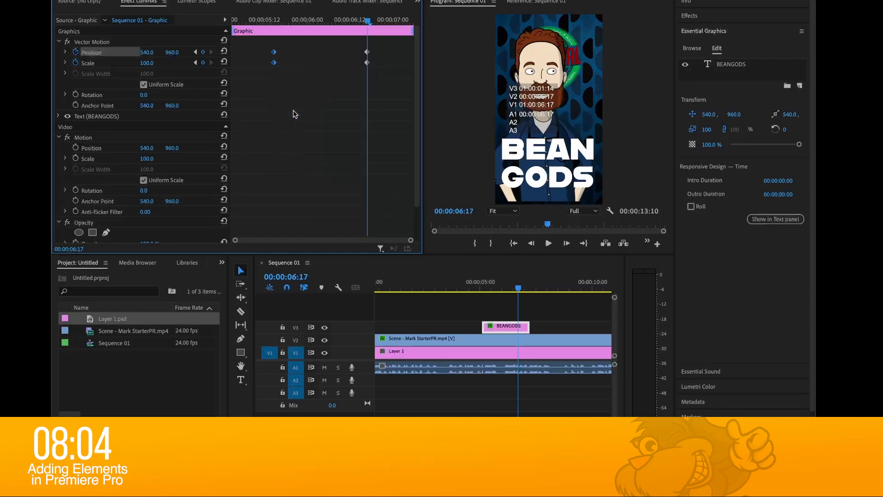
Step: At 00:00:05:07, set the graphic's Vector Motion scale to 233 and vertical position to 67, and play back the zoom
{"action": "left_click", "coordinate": [275, 20]}
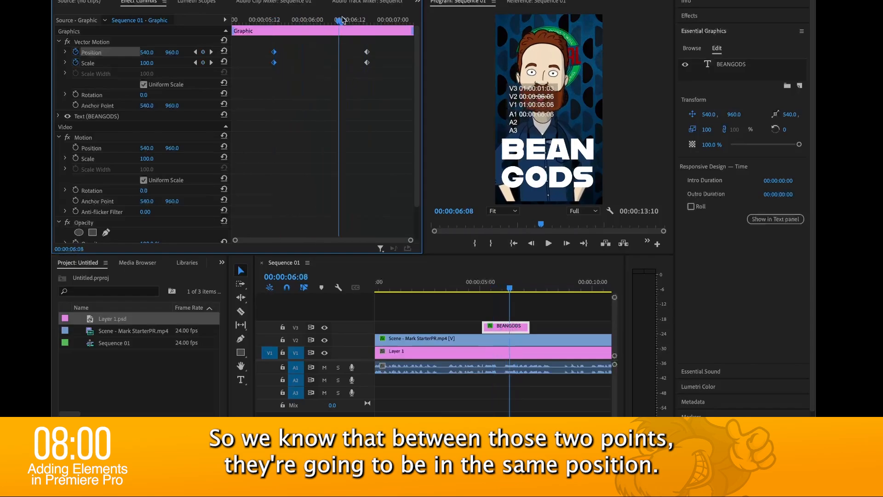
{"action": "left_click_drag", "start_coordinate": [274, 17], "coordinate": [246, 15]}
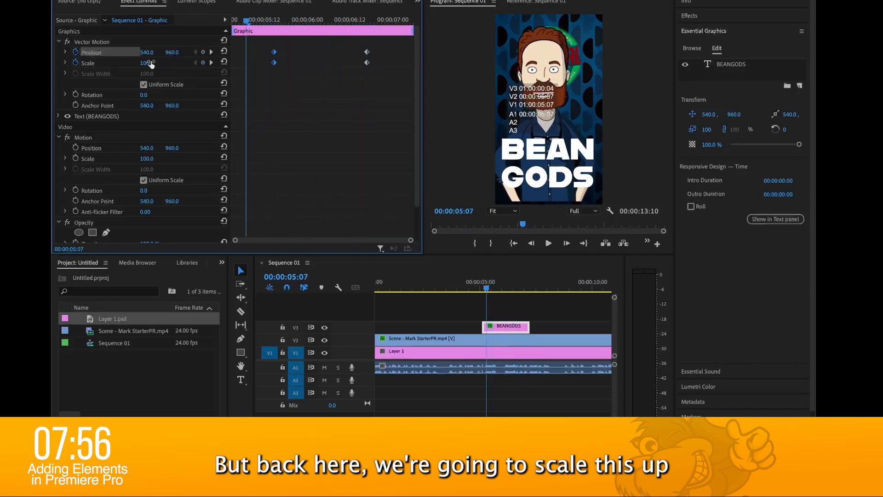
{"action": "mouse_move", "coordinate": [147, 63]}
{"action": "left_mouse_down"}
{"action": "mouse_move", "coordinate": [209, 63]}
{"action": "mouse_move", "coordinate": [152, 53]}
{"action": "left_mouse_up"}
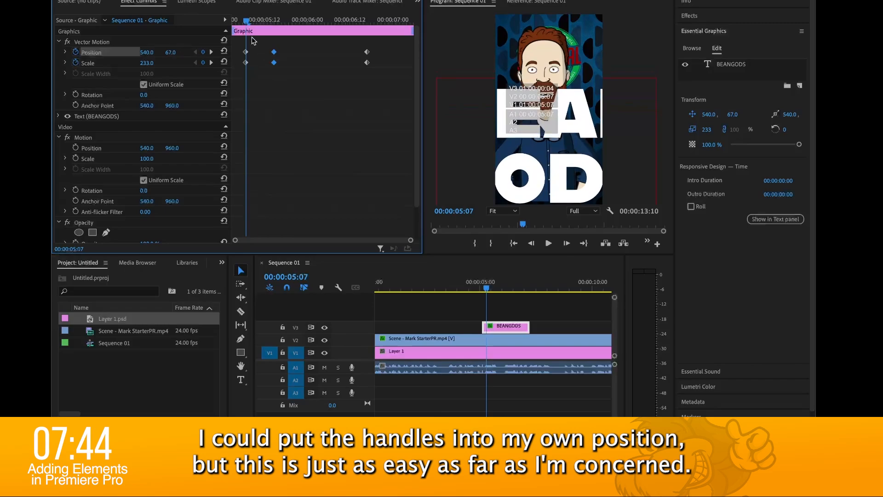
{"action": "mouse_move", "coordinate": [247, 25]}
{"action": "left_mouse_down"}
{"action": "mouse_move", "coordinate": [281, 25]}
{"action": "mouse_move", "coordinate": [232, 26]}
{"action": "left_mouse_up"}
{"action": "key", "text": "space"}
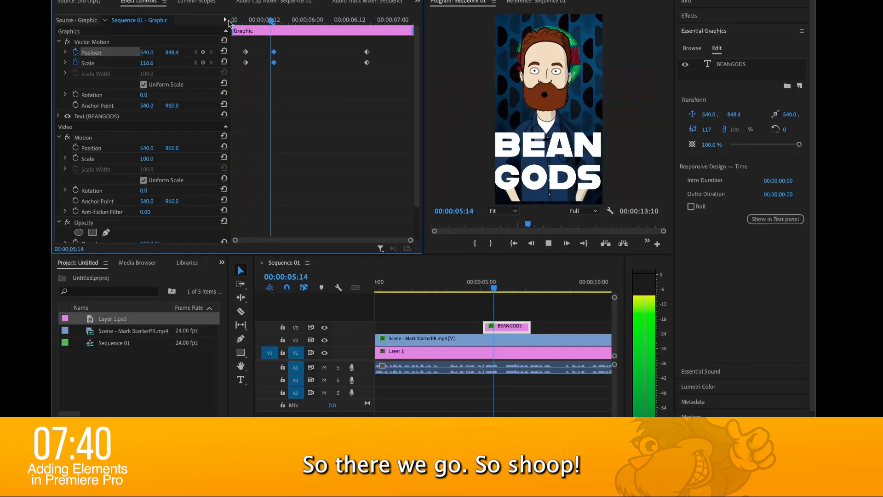
{"action": "key", "text": "space"}
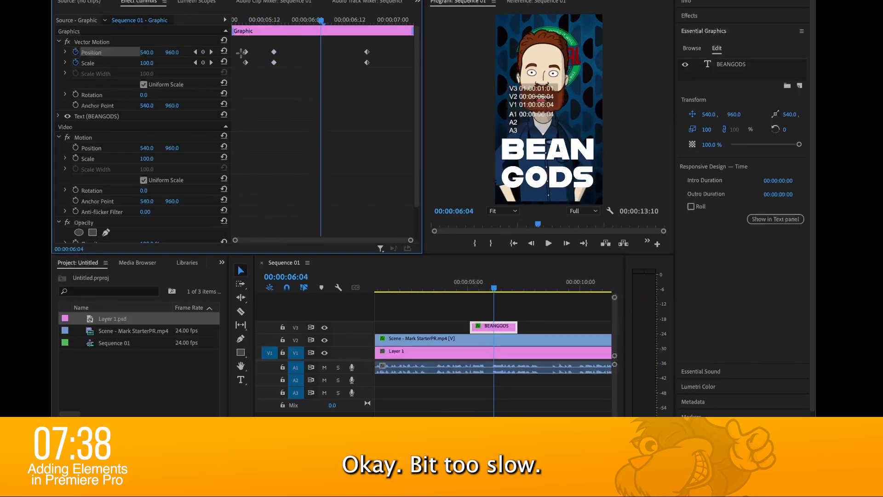
Step: Speed up the opening zoom by shifting the first position and scale keyframes later, closer to the 00:00:05:15 pair, replaying after each adjustment
{"action": "left_click_drag", "start_coordinate": [250, 79], "coordinate": [257, 68]}
{"action": "left_click", "coordinate": [241, 21]}
{"action": "key", "text": "space"}
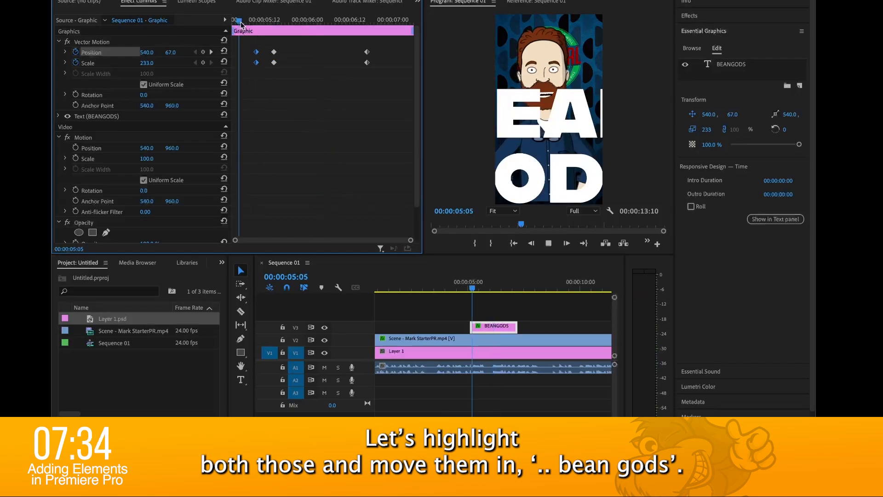
{"action": "key", "text": "space"}
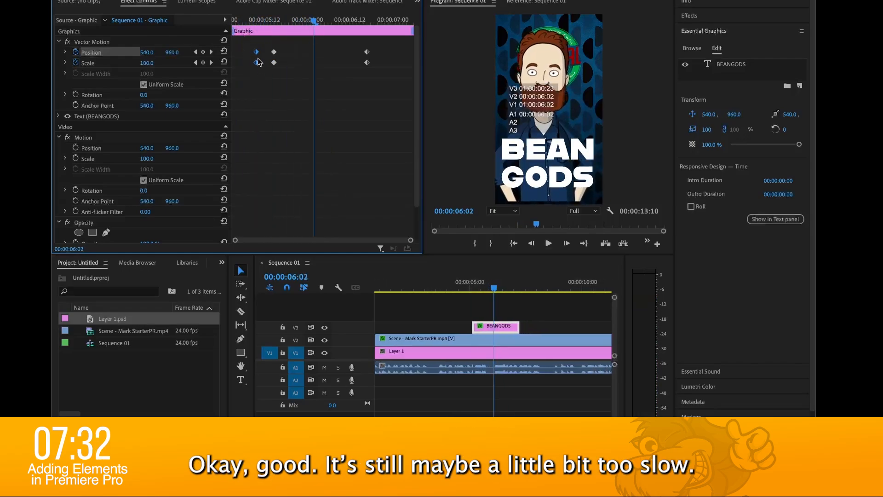
{"action": "left_click_drag", "start_coordinate": [259, 54], "coordinate": [261, 55]}
{"action": "left_click", "coordinate": [247, 21]}
{"action": "key", "text": "space"}
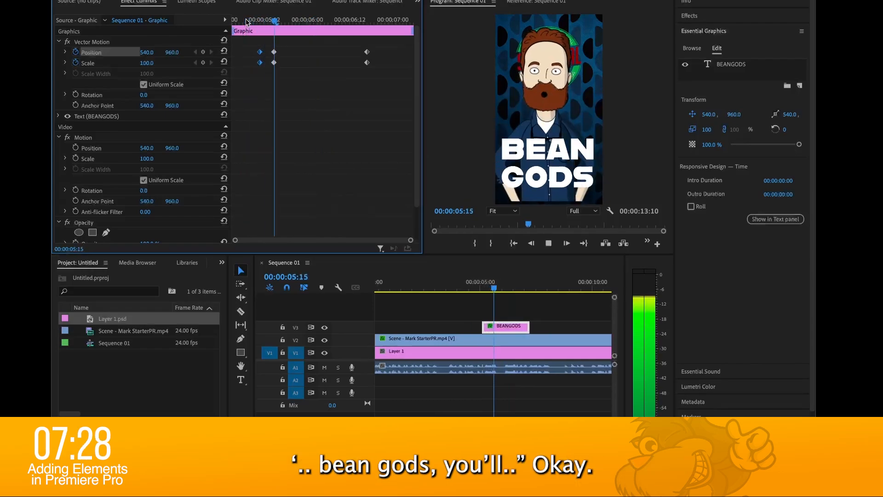
{"action": "key", "text": "space"}
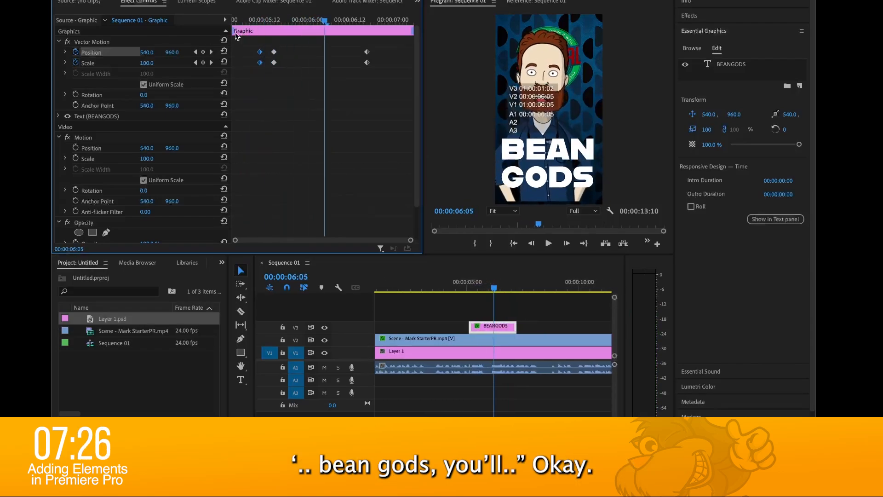
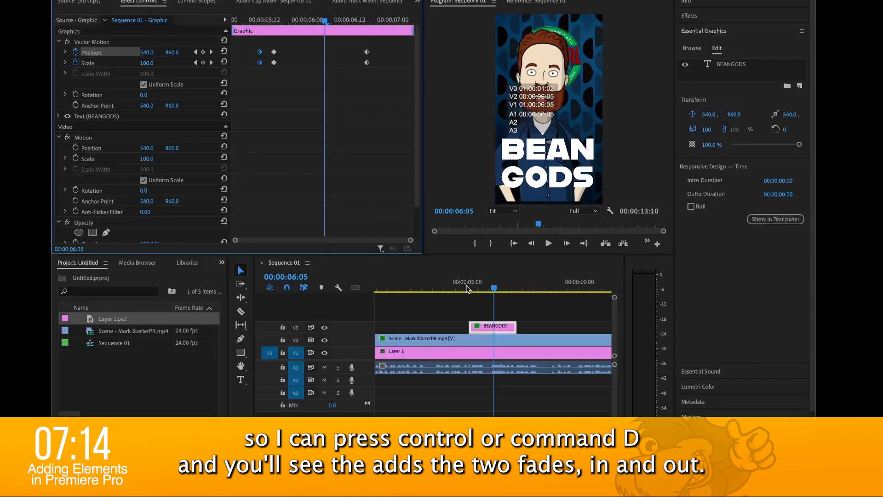
Step: Add default fade transitions to both ends of the BEANGODS clip and play through the bean gods line
{"action": "key", "text": "ctrl+d"}
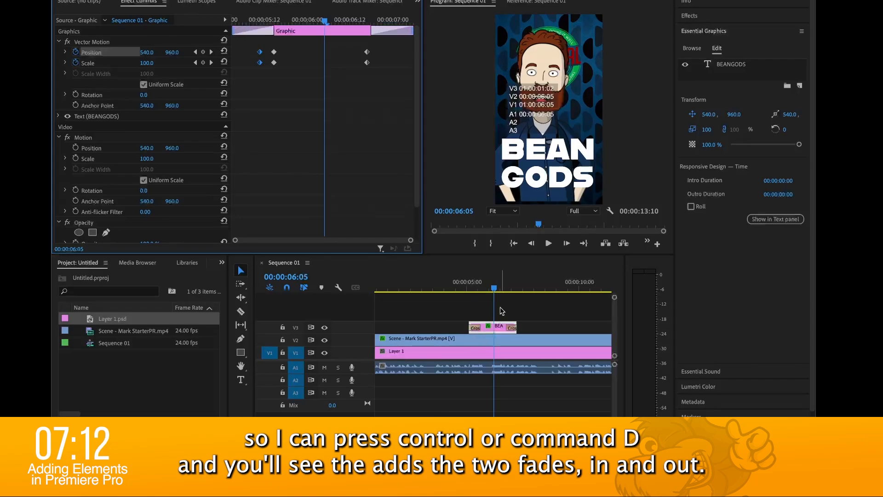
{"action": "left_click_drag", "start_coordinate": [495, 289], "coordinate": [460, 290]}
{"action": "key", "text": "space"}
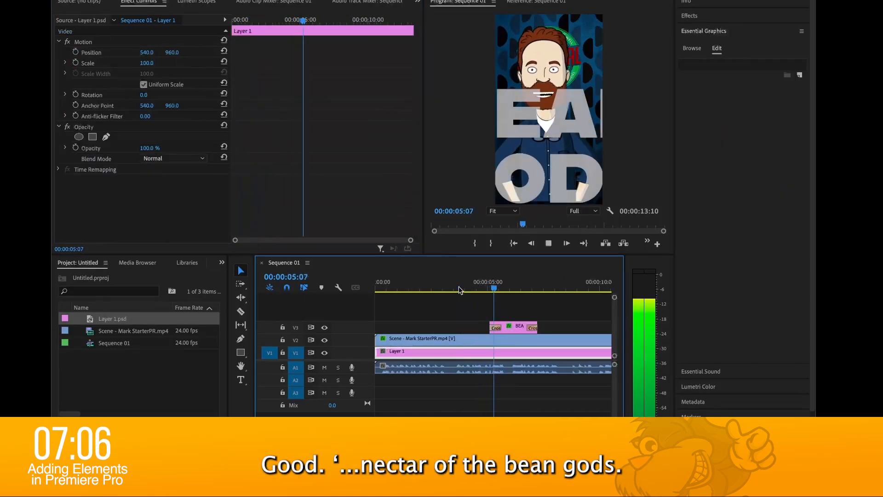
{"action": "key", "text": "space"}
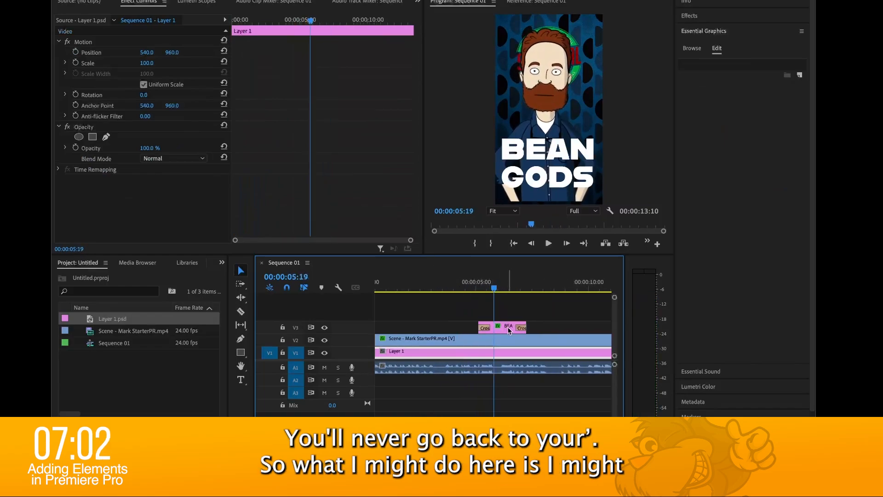
Step: Shift the first two pairs of BEANGODS position and scale keyframes slightly earlier together and replay the line
{"action": "left_click", "coordinate": [509, 330]}
{"action": "left_click_drag", "start_coordinate": [492, 290], "coordinate": [461, 254]}
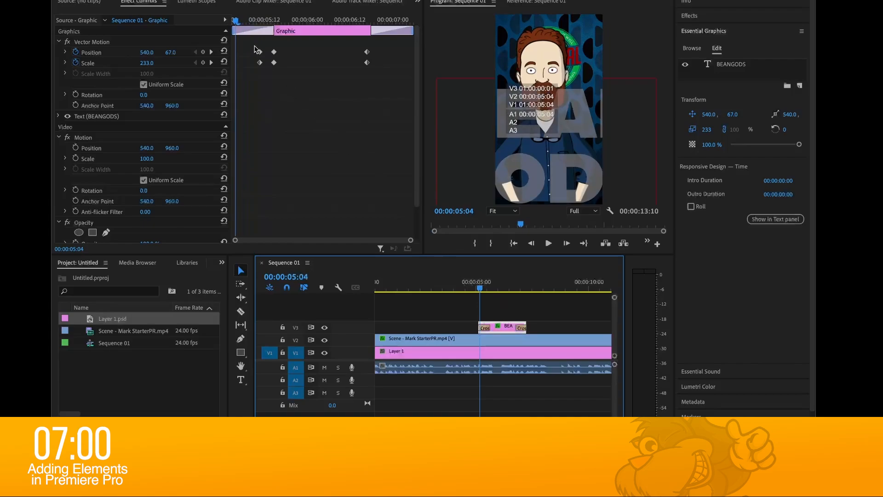
{"action": "left_click_drag", "start_coordinate": [254, 46], "coordinate": [265, 65]}
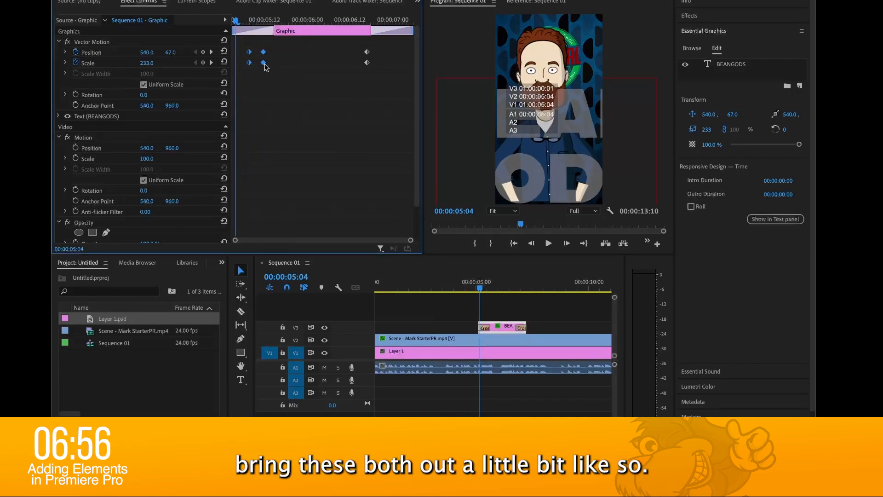
{"action": "key", "text": "space"}
{"action": "key", "text": "space"}
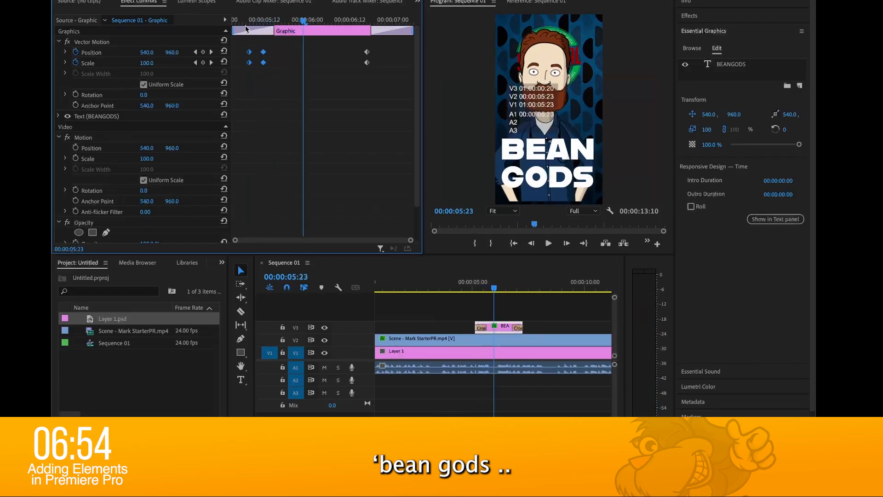
{"action": "left_click_drag", "start_coordinate": [246, 21], "coordinate": [233, 21]}
{"action": "key", "text": "space"}
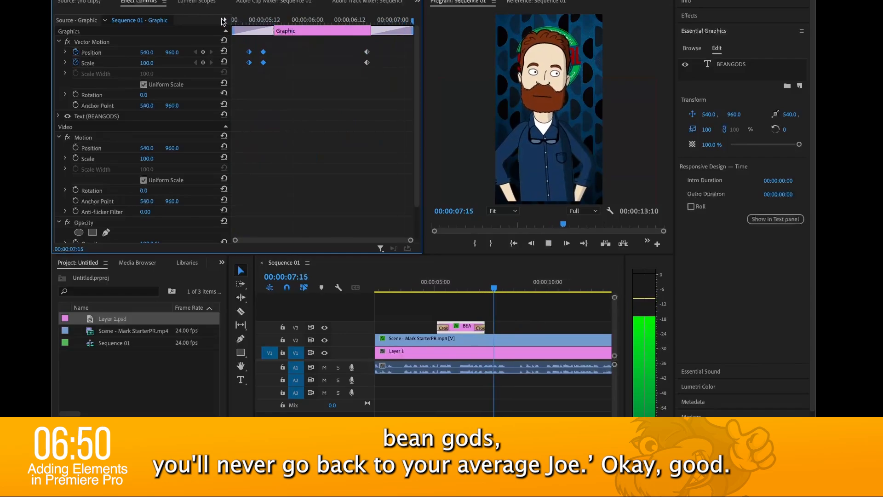
{"action": "key", "text": "space"}
Step: Copy the BEANGODS clip's first position and scale keyframes and paste them at 00:00:06:22 for the closing zoom
{"action": "left_click", "coordinate": [454, 290]}
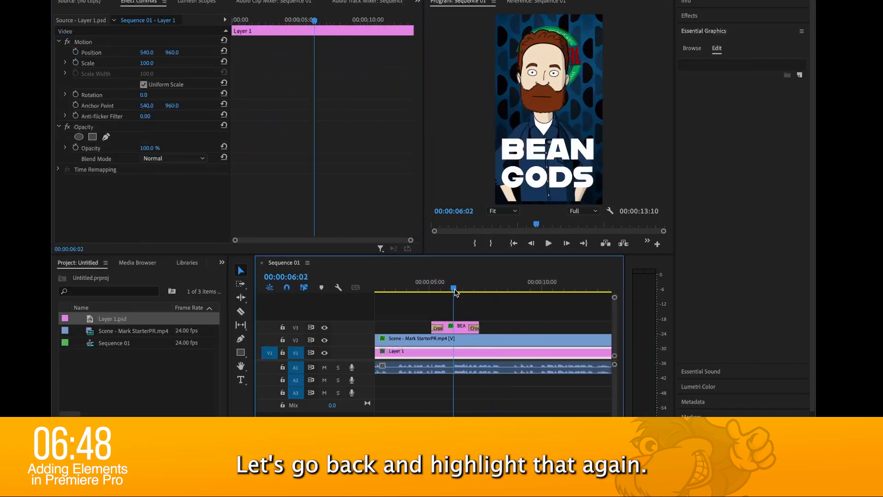
{"action": "left_click", "coordinate": [461, 326]}
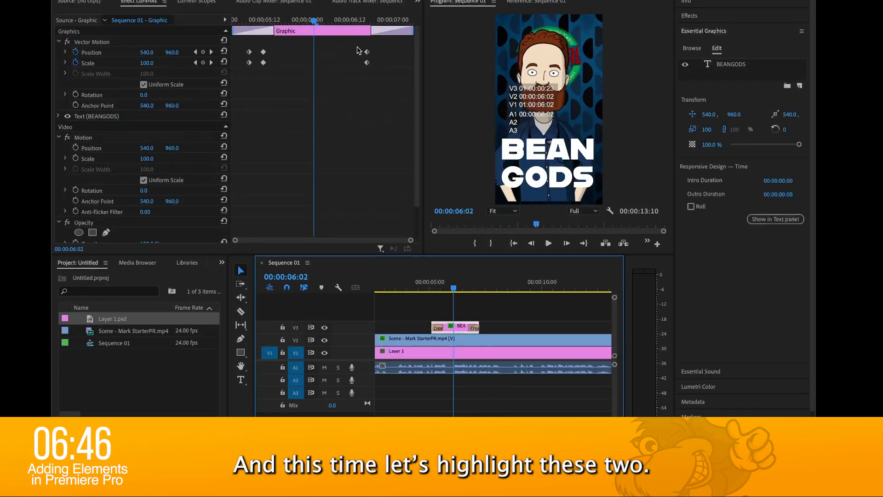
{"action": "left_click", "coordinate": [244, 46]}
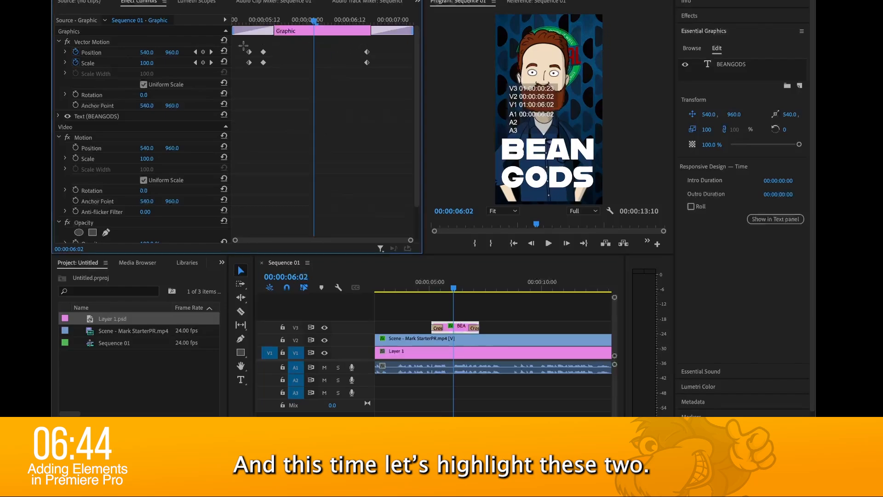
{"action": "left_click_drag", "start_coordinate": [251, 69], "coordinate": [252, 70]}
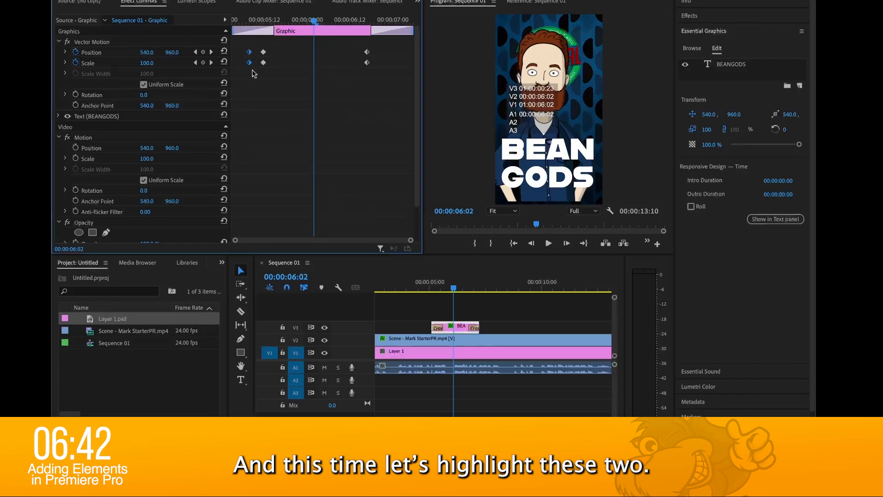
{"action": "left_click", "coordinate": [385, 20]}
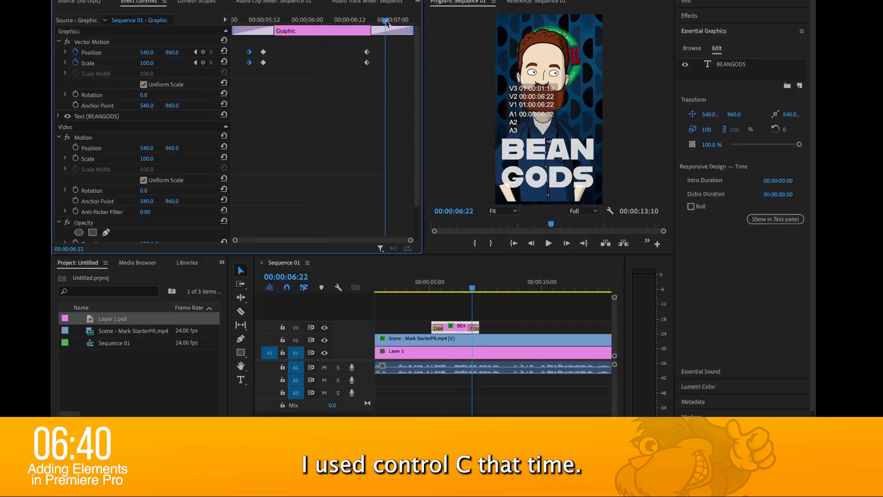
{"action": "key", "text": "ctrl+v"}
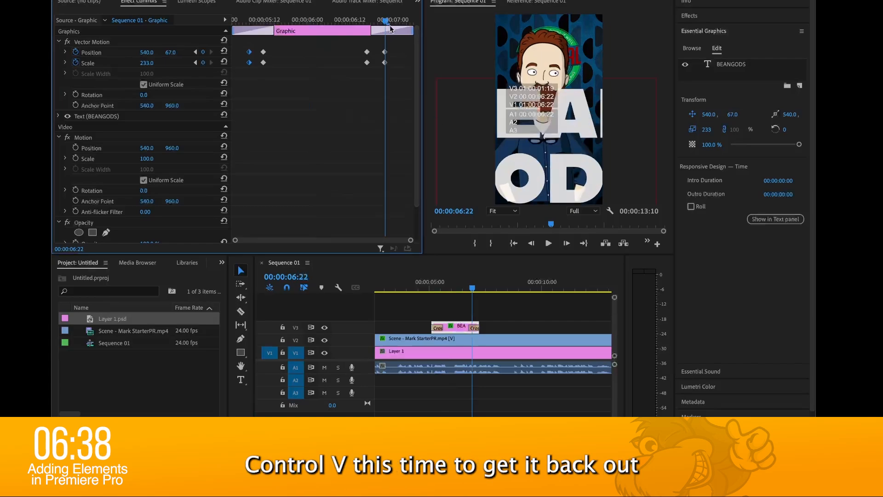
Step: Bring the final BEANGODS keyframes closer to the preceding pair, shift both pairs later toward the clip's end, and return to 00:00:05:04
{"action": "left_click_drag", "start_coordinate": [386, 22], "coordinate": [339, 75]}
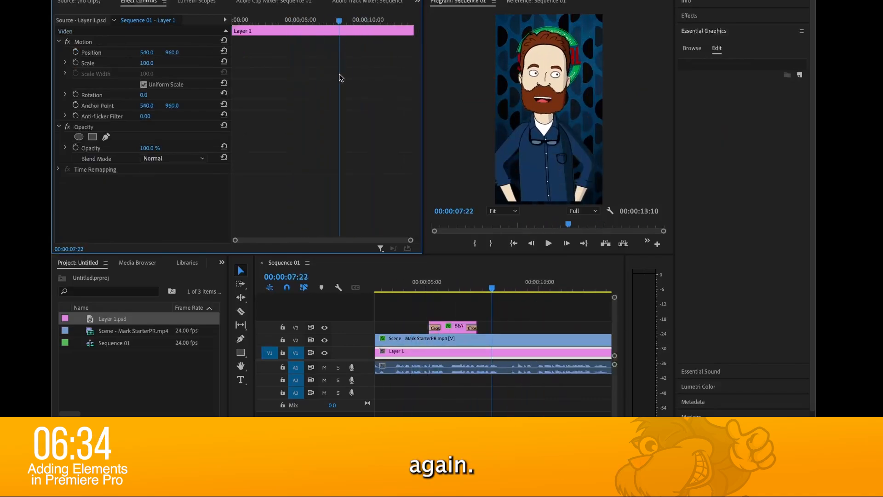
{"action": "left_click", "coordinate": [454, 327]}
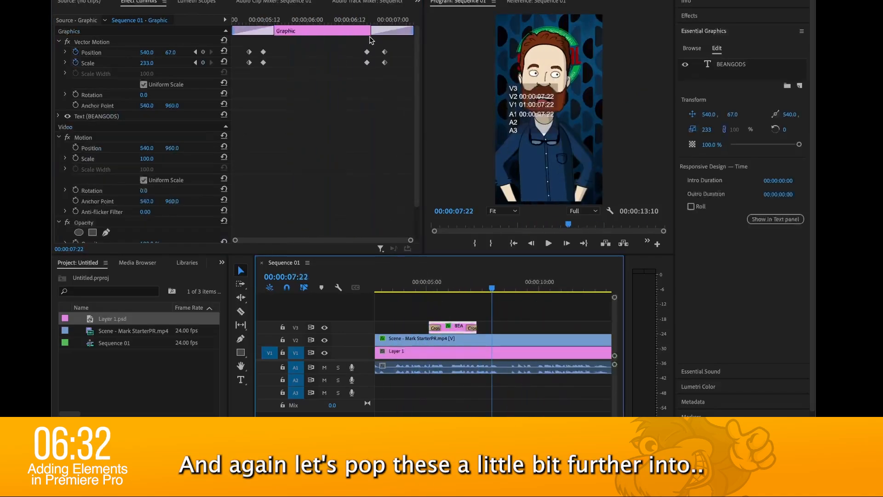
{"action": "left_click_drag", "start_coordinate": [363, 46], "coordinate": [389, 72]}
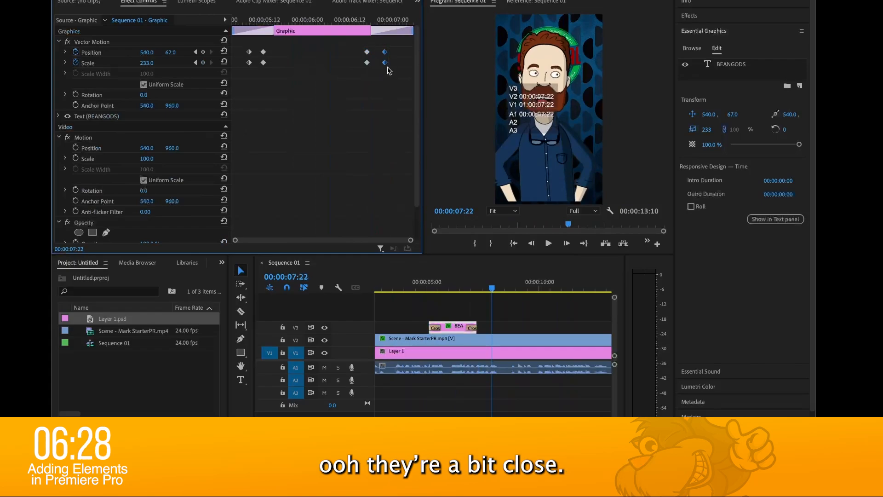
{"action": "left_click_drag", "start_coordinate": [385, 63], "coordinate": [381, 67]}
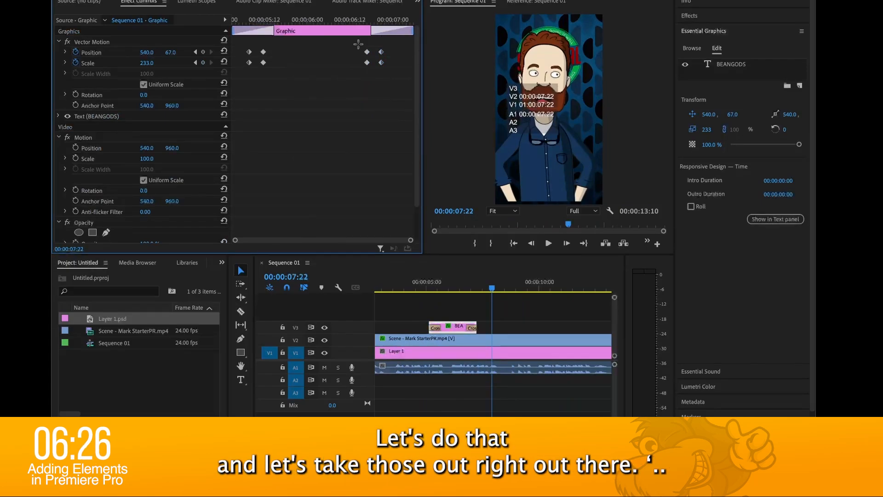
{"action": "left_click_drag", "start_coordinate": [368, 65], "coordinate": [389, 69]}
{"action": "left_click", "coordinate": [235, 21]}
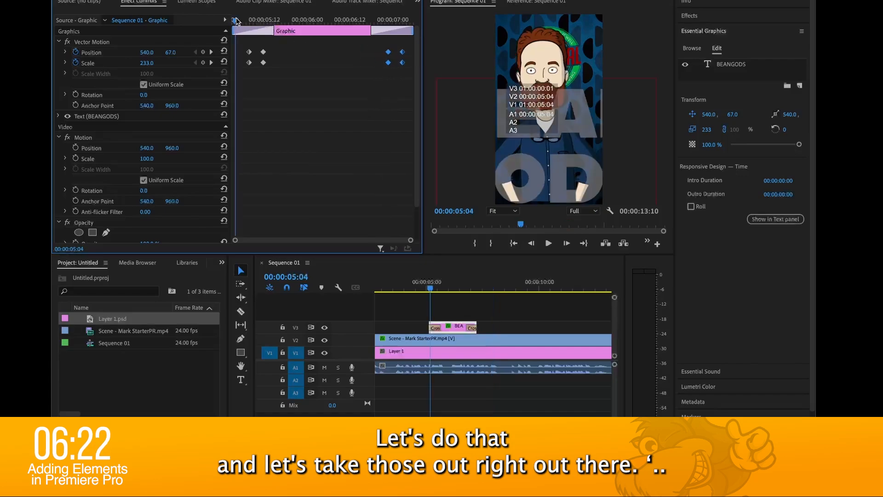
Step: Play through the BEANGODS animation and continue to the spoken ditch the drip line at 00:00:09:18
{"action": "key", "text": "space"}
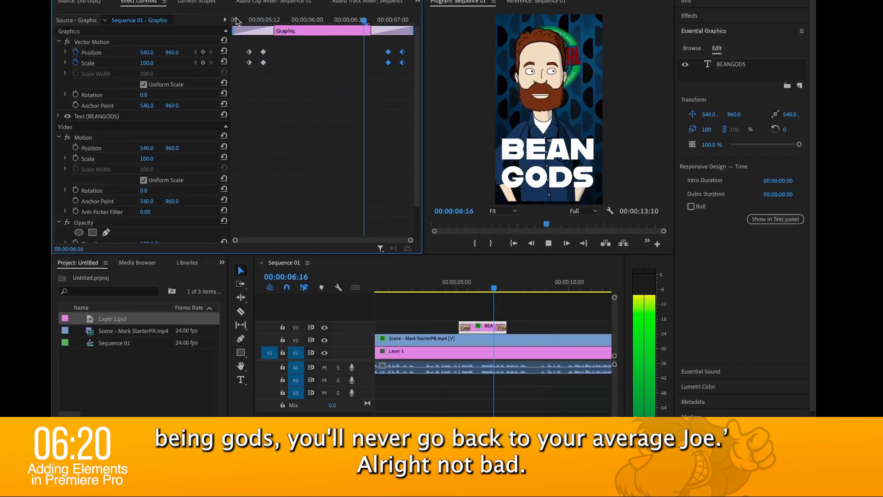
{"action": "key", "text": "space"}
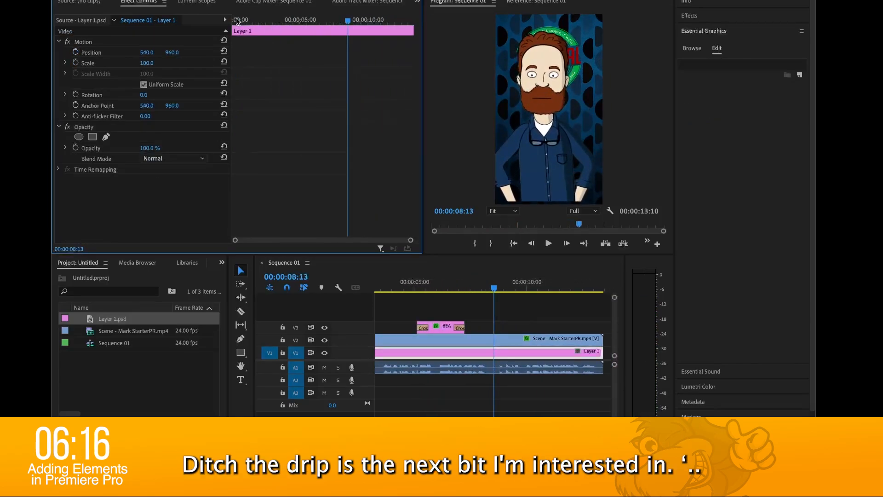
{"action": "key", "text": "space"}
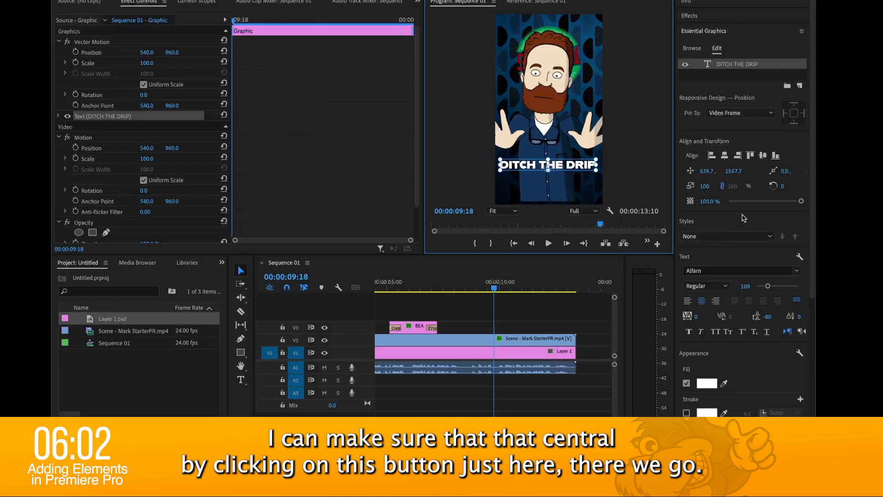
Step: Centre the DITCH THE DRIP text horizontally and turn on position keyframing for its vector motion at 00:00:09:18
{"action": "left_click", "coordinate": [724, 156]}
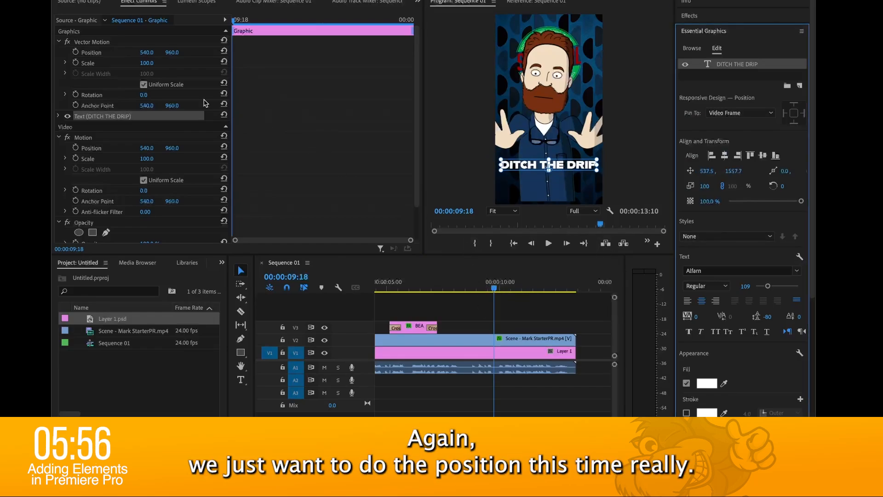
{"action": "left_click", "coordinate": [91, 53]}
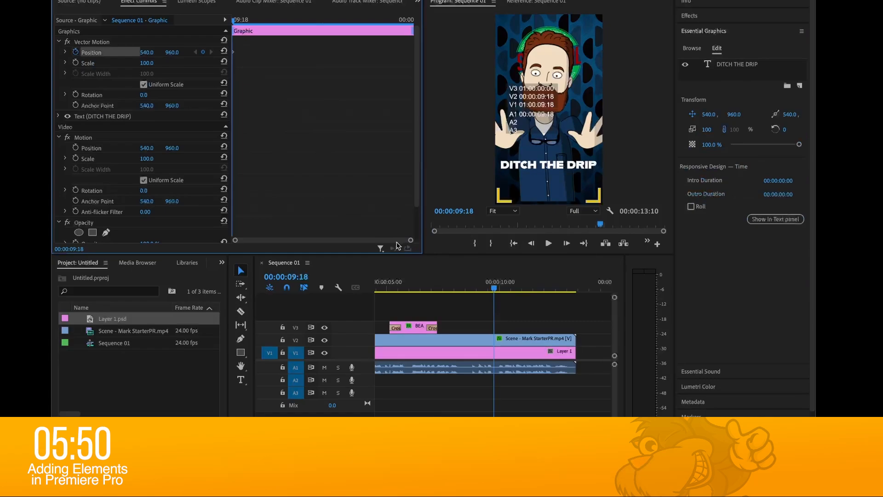
Step: Replay the ditch the drip line and move the DITCH THE DRIP clip slightly earlier on track V3
{"action": "left_click_drag", "start_coordinate": [501, 326], "coordinate": [501, 326]}
{"action": "left_click", "coordinate": [482, 287]}
{"action": "key", "text": "space"}
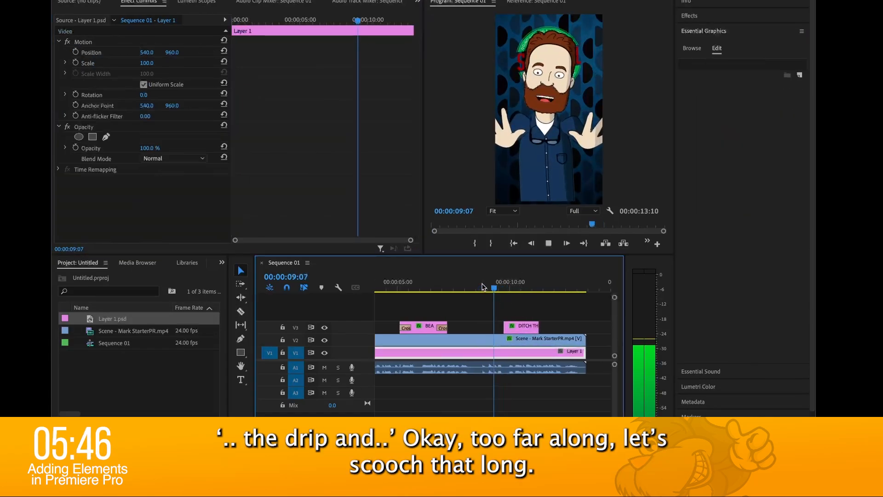
{"action": "key", "text": "space"}
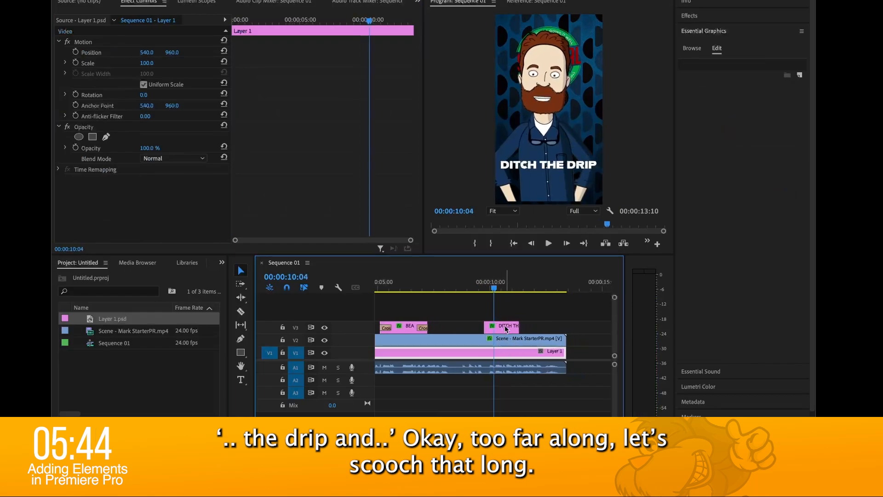
{"action": "left_click_drag", "start_coordinate": [501, 328], "coordinate": [495, 329]}
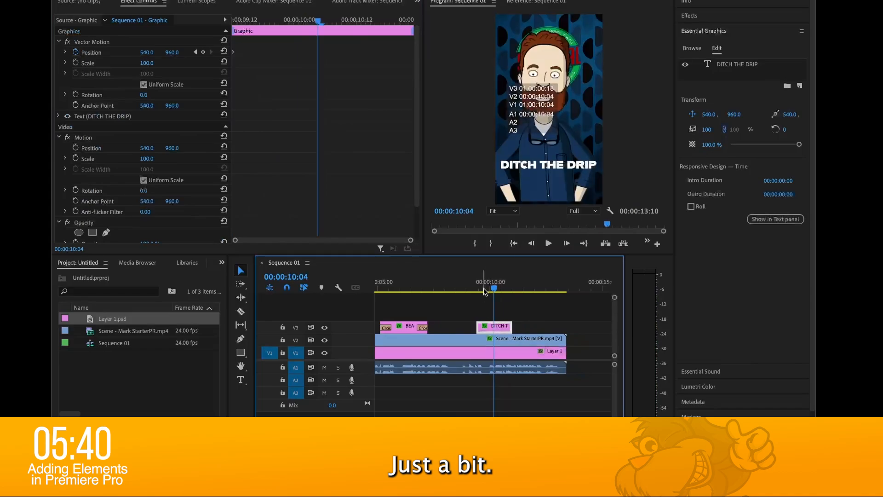
Step: Move the DITCH THE DRIP position keyframe to 00:00:09:23 and select the text in the preview
{"action": "left_click", "coordinate": [484, 289]}
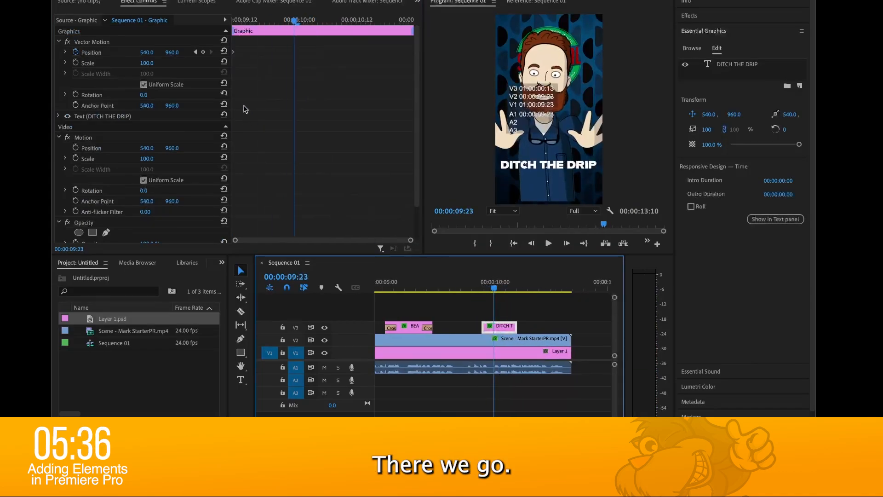
{"action": "left_click_drag", "start_coordinate": [235, 52], "coordinate": [293, 54]}
{"action": "left_click", "coordinate": [548, 164]}
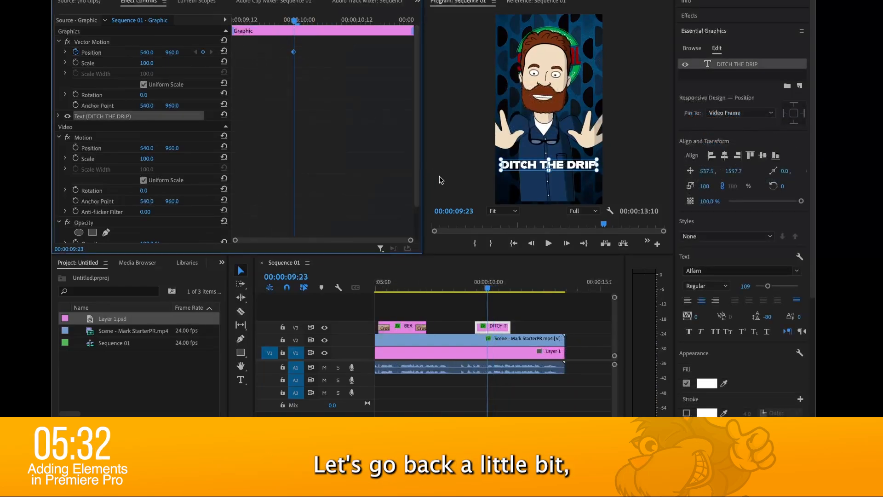
Step: Add a position keyframe at 00:00:09:17 with horizontal position -489 to start the DITCH THE DRIP text off-screen
{"action": "left_click_drag", "start_coordinate": [488, 288], "coordinate": [483, 289]}
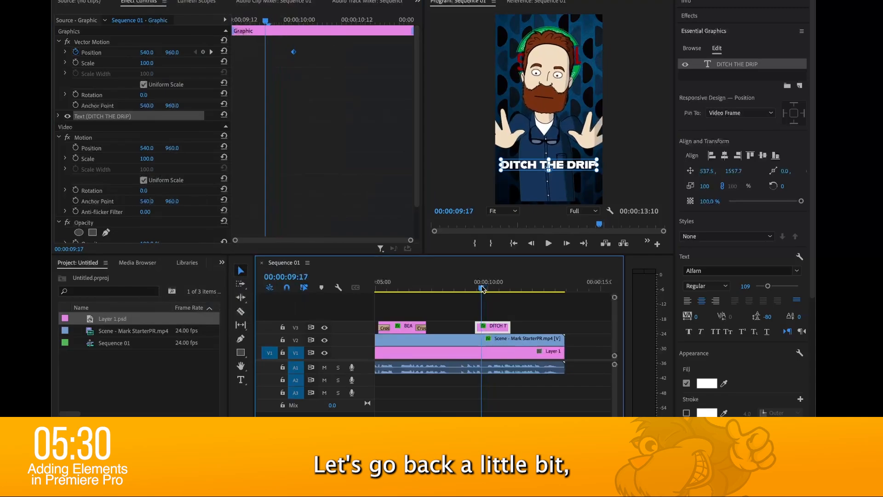
{"action": "left_click", "coordinate": [203, 53]}
{"action": "left_click", "coordinate": [202, 54]}
{"action": "left_click_drag", "start_coordinate": [149, 53], "coordinate": [16, 53]}
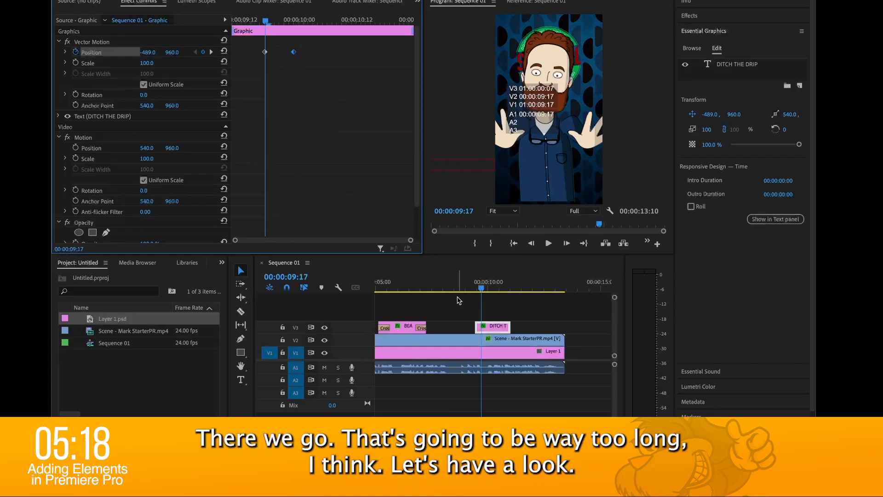
Step: Play back the text's slide-in and move its off-screen position keyframe to 00:00:09:19 for a faster entrance
{"action": "left_click", "coordinate": [466, 285]}
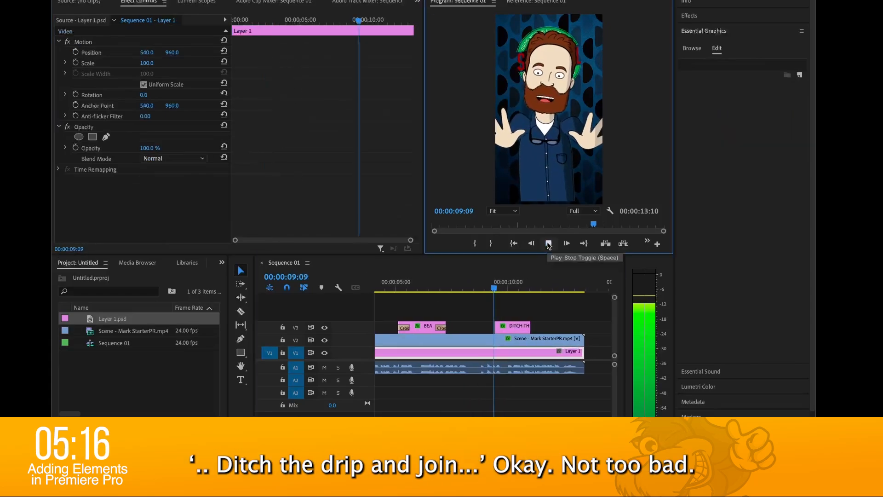
{"action": "key", "text": "space"}
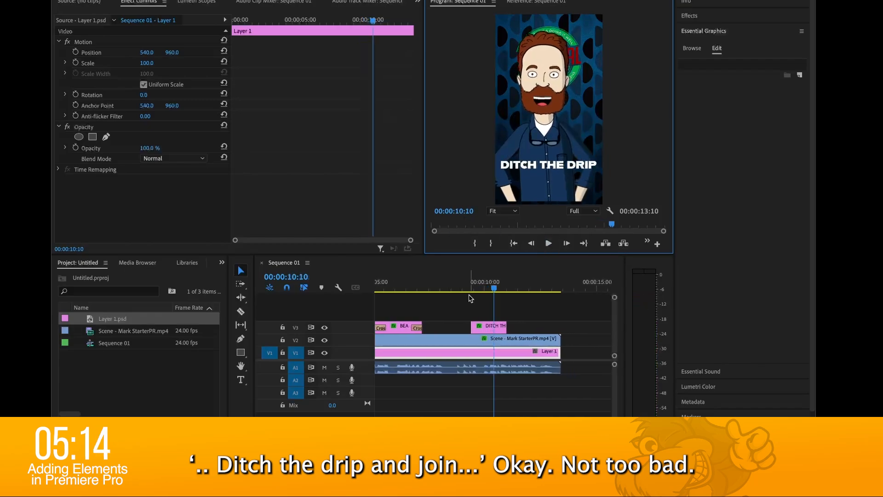
{"action": "left_click_drag", "start_coordinate": [495, 288], "coordinate": [469, 290]}
{"action": "left_click", "coordinate": [495, 326]}
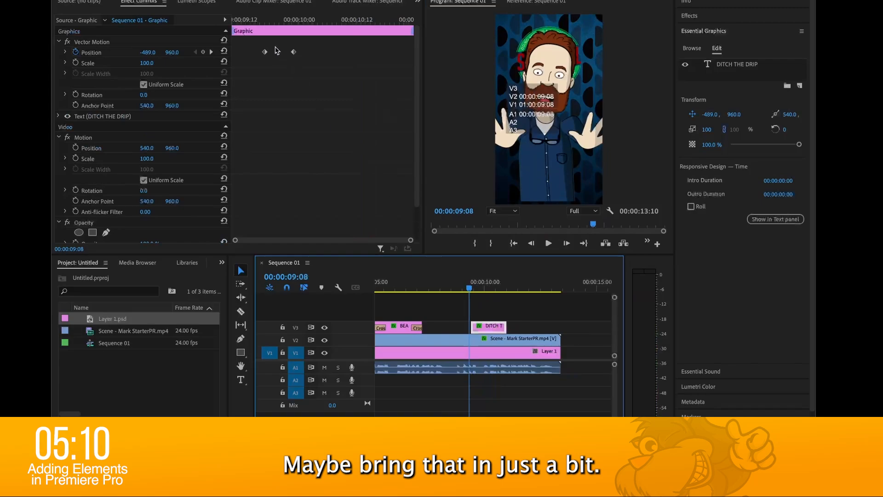
{"action": "left_click_drag", "start_coordinate": [264, 52], "coordinate": [274, 52]}
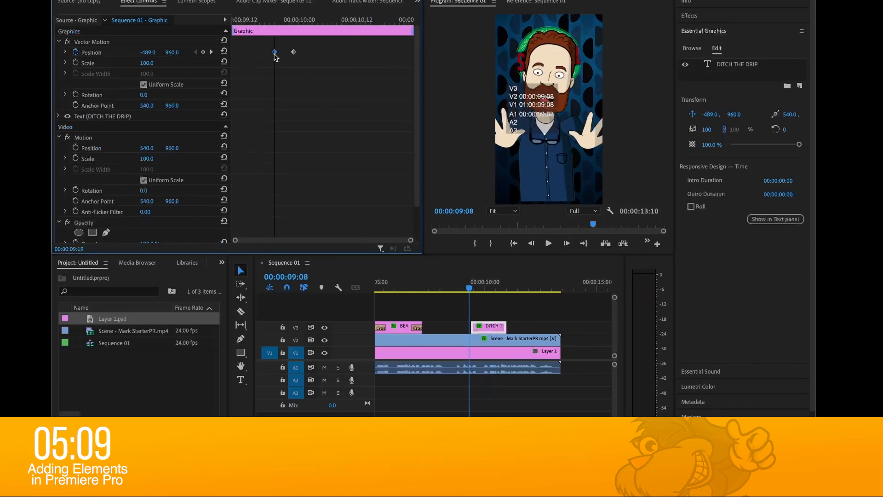
Step: Shift both DITCH THE DRIP position keyframes slightly earlier together and replay the line from 00:00:09:12
{"action": "left_click", "coordinate": [256, 24]}
{"action": "key", "text": "space"}
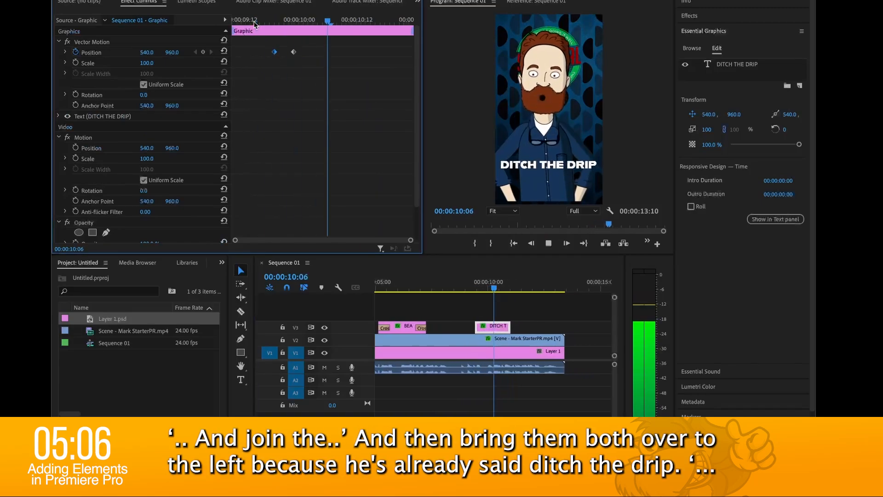
{"action": "key", "text": "space"}
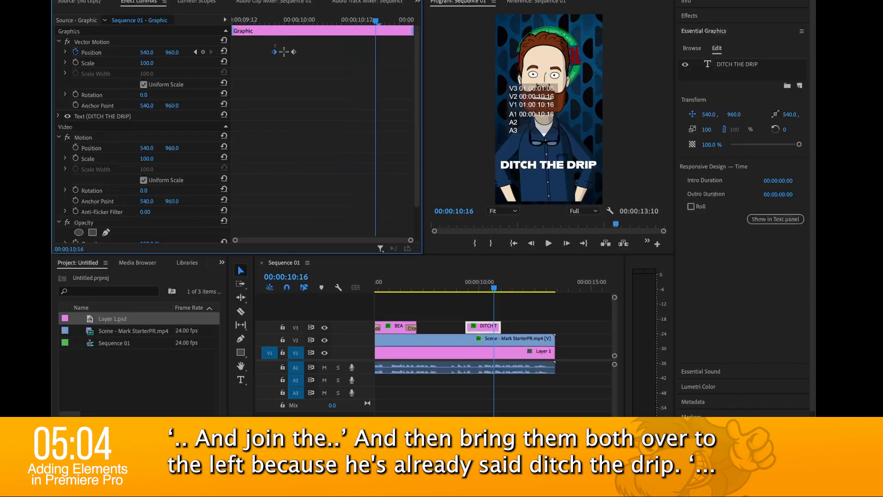
{"action": "left_click_drag", "start_coordinate": [294, 54], "coordinate": [285, 54]}
{"action": "left_click", "coordinate": [244, 18]}
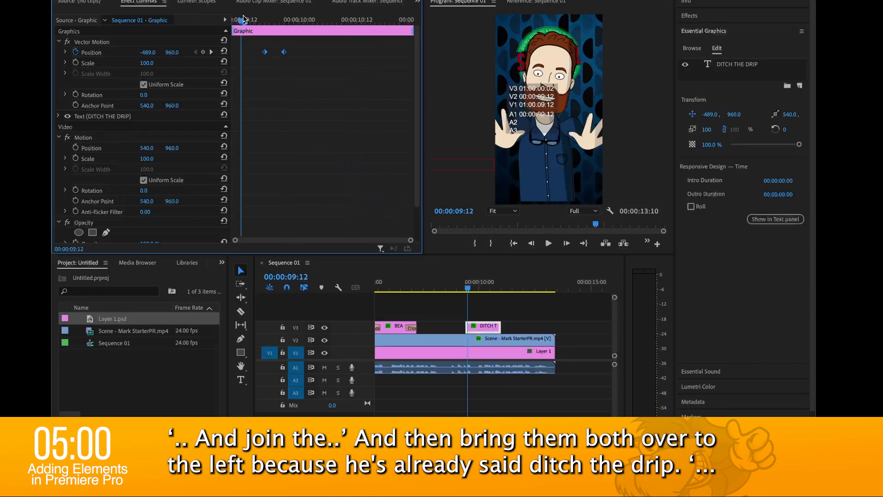
{"action": "key", "text": "space"}
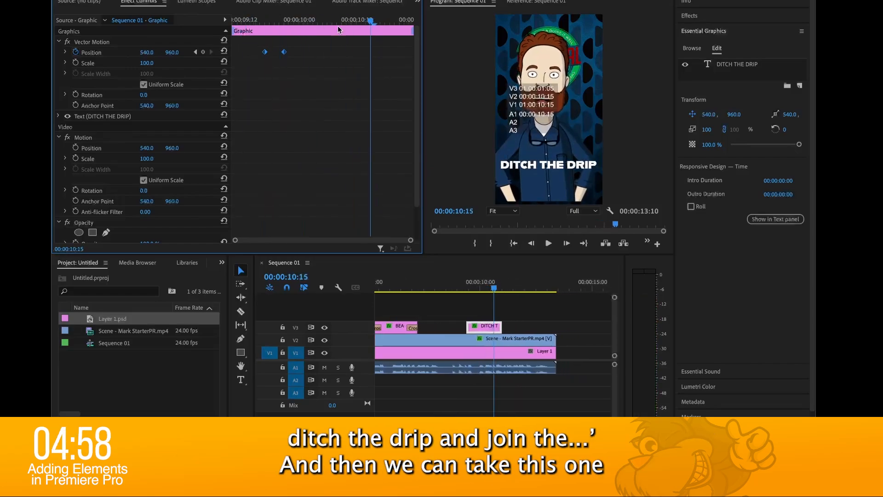
Step: Copy the second DITCH THE DRIP position keyframe and paste it at 00:00:10:15 to hold the text in place
{"action": "left_click", "coordinate": [286, 59]}
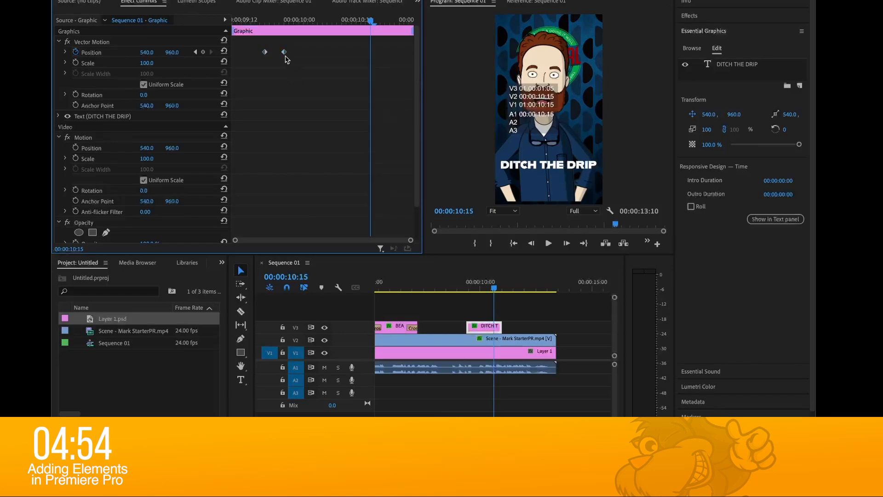
{"action": "right_click", "coordinate": [286, 55]}
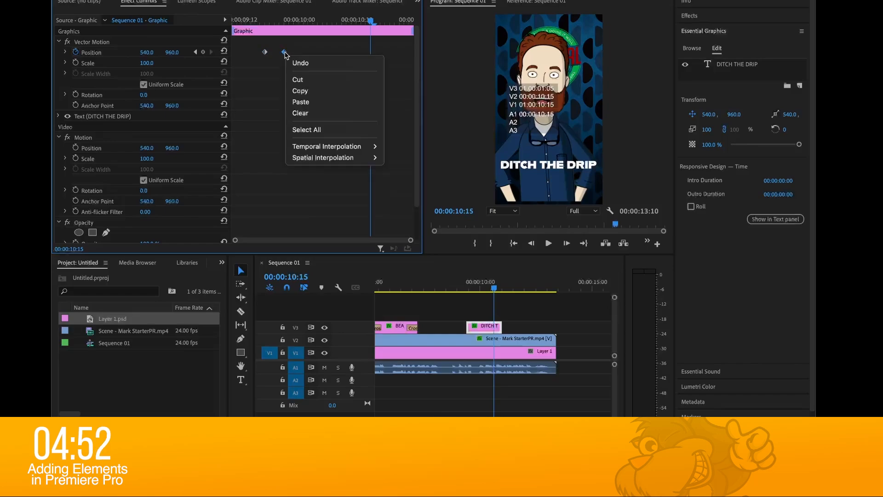
{"action": "left_click", "coordinate": [301, 91]}
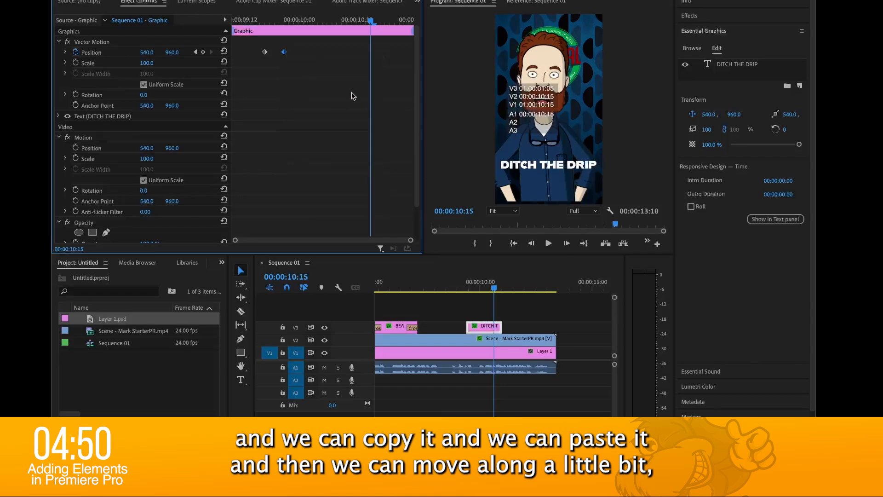
{"action": "key", "text": "ctrl+v"}
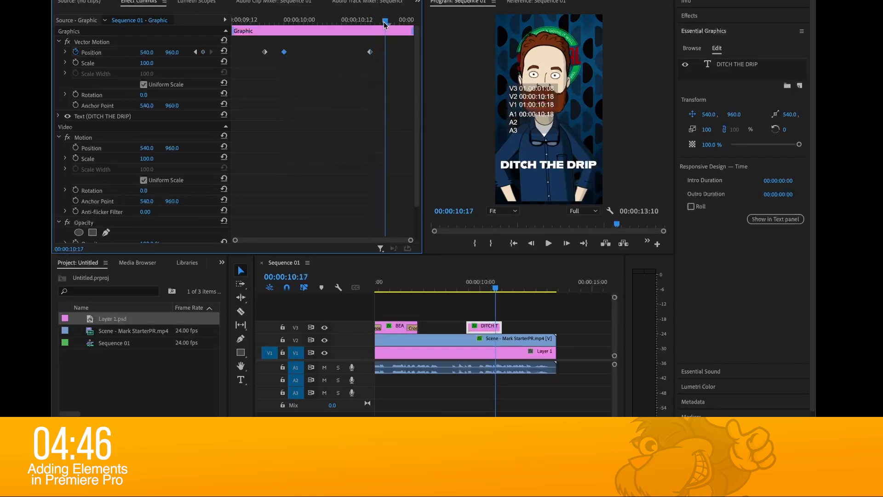
Step: Add a position keyframe at 00:00:10:18 with horizontal position 1594 to push the DITCH THE DRIP text off-screen
{"action": "left_click_drag", "start_coordinate": [373, 24], "coordinate": [385, 22]}
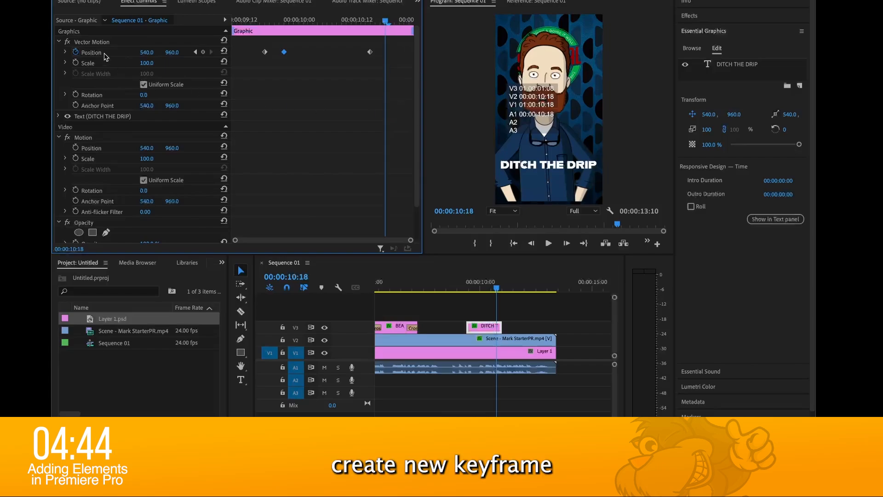
{"action": "left_click", "coordinate": [203, 52]}
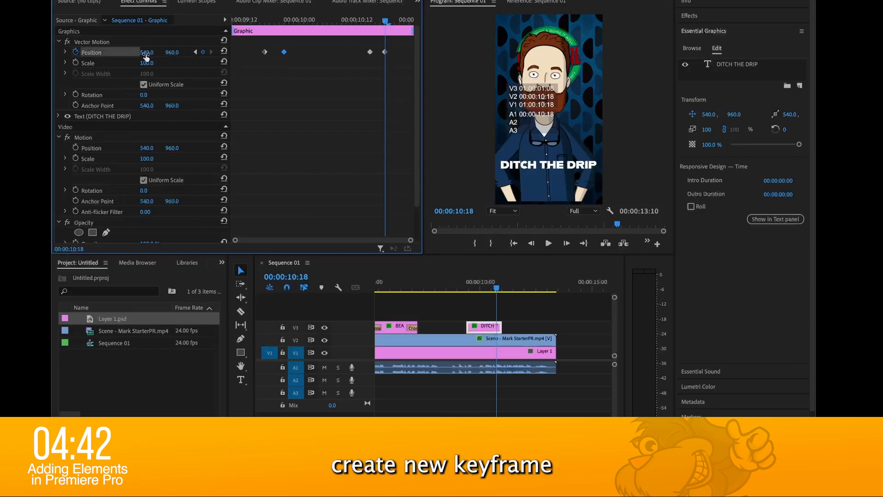
{"action": "left_click_drag", "start_coordinate": [146, 52], "coordinate": [345, 52]}
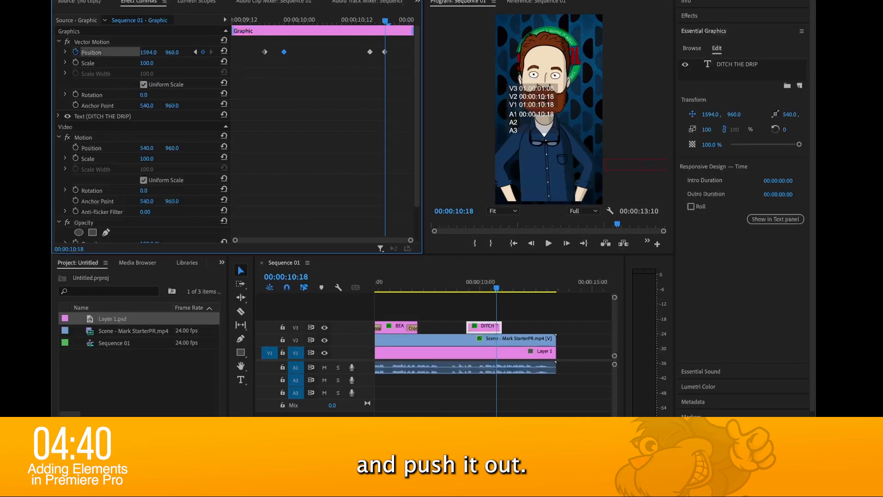
Step: Play back the complete DITCH THE DRIP slide-in and slide-out against the spoken line
{"action": "left_click", "coordinate": [448, 289]}
{"action": "left_click", "coordinate": [549, 243]}
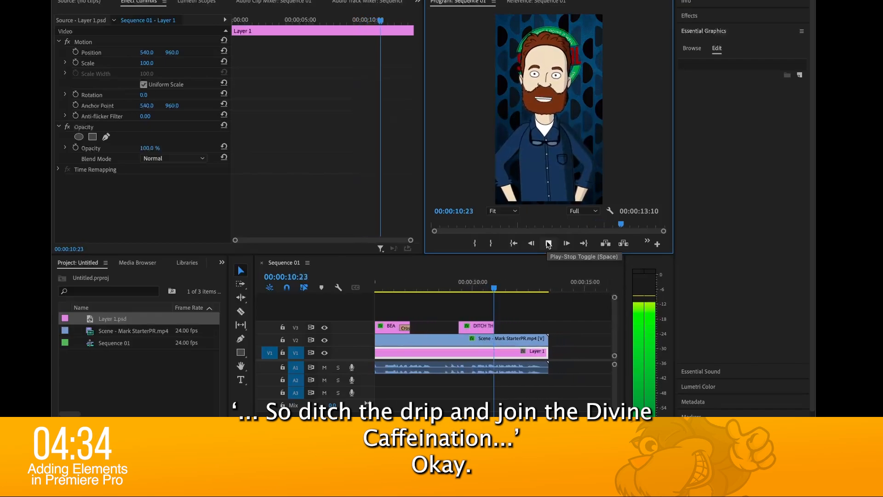
{"action": "left_click", "coordinate": [549, 243]}
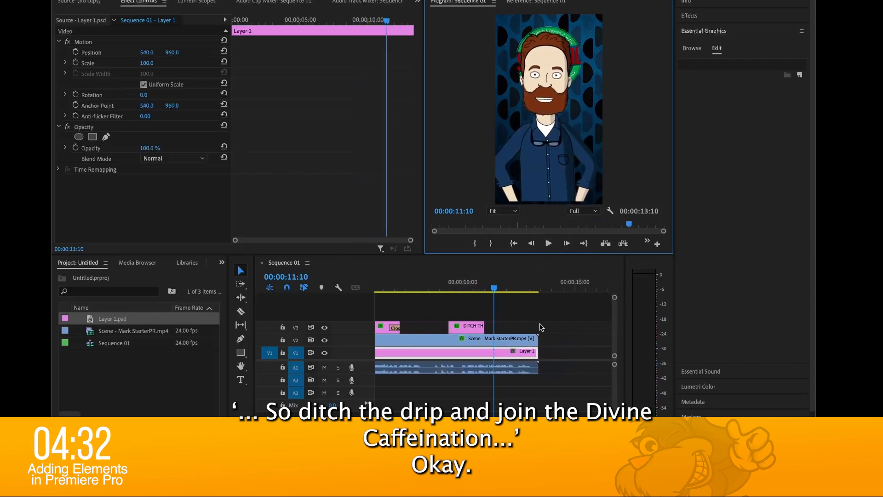
Step: Move the whole DITCH THE DRIP clip earlier to match the spoken line and replay from 00:00:08:00
{"action": "left_click", "coordinate": [431, 288]}
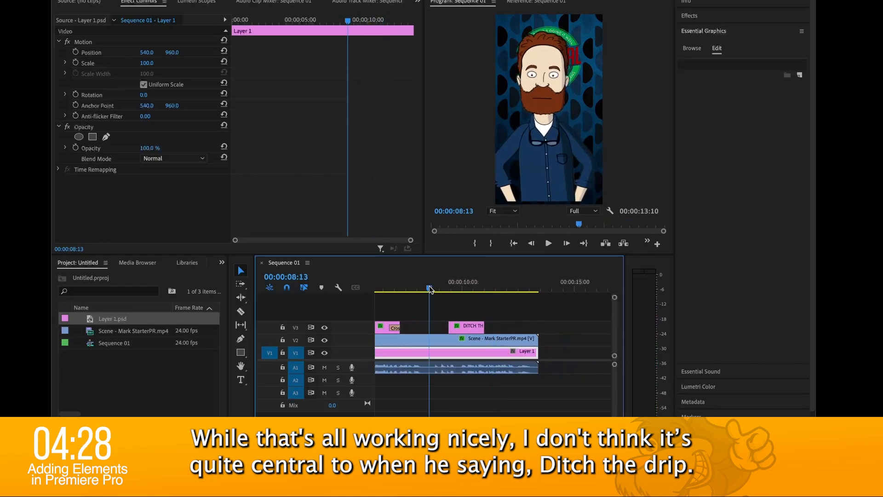
{"action": "key", "text": "space"}
{"action": "key", "text": "space"}
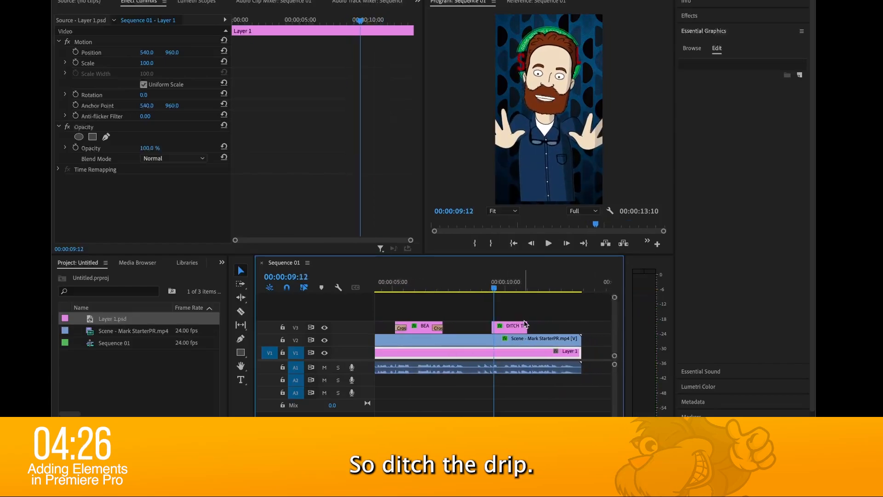
{"action": "left_click_drag", "start_coordinate": [515, 327], "coordinate": [501, 332]}
{"action": "left_click", "coordinate": [461, 288]}
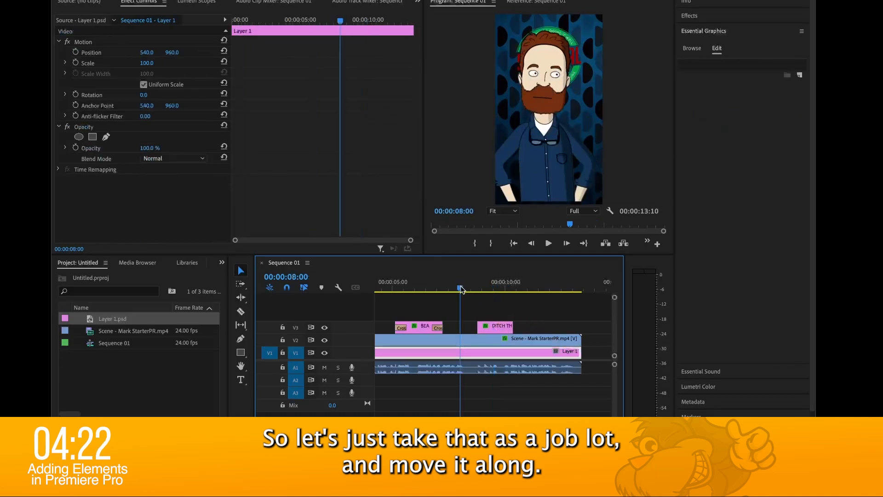
{"action": "key", "text": "space"}
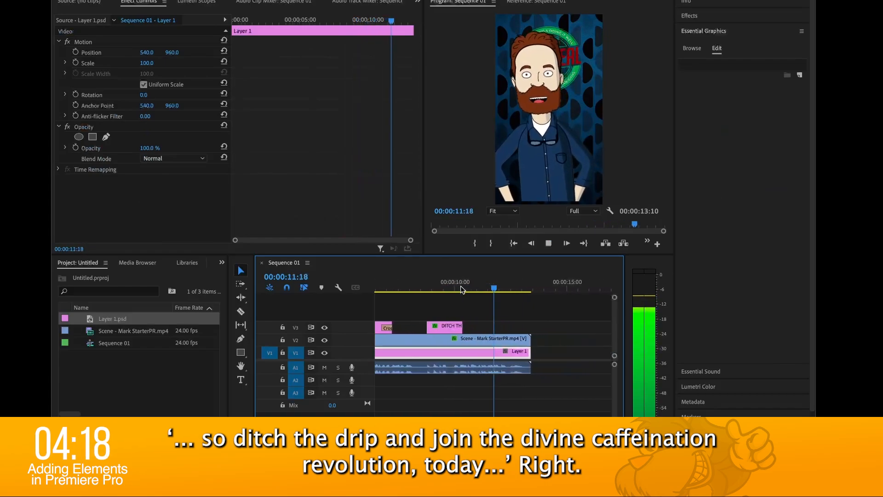
{"action": "key", "text": "space"}
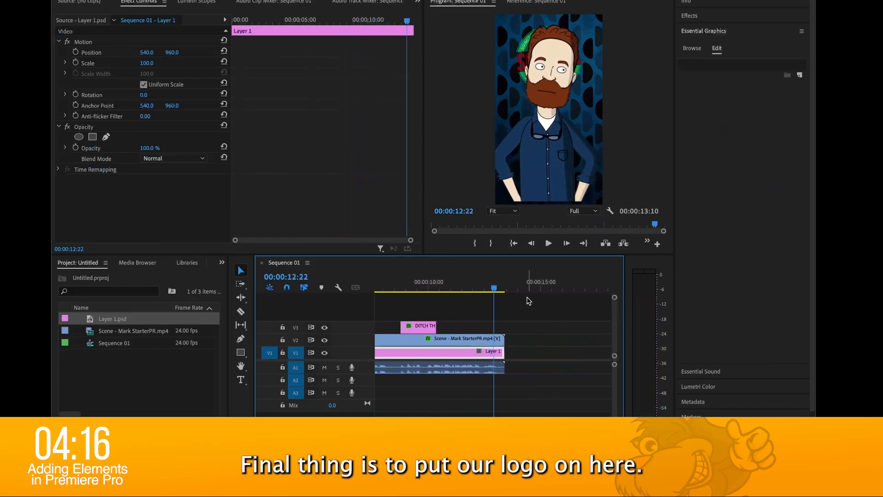
Step: Bring Green_logo.psd from the Snotreal folder onto track V3 at 00:00:11:01, after the DITCH THE DRIP clip
{"action": "left_click_drag", "start_coordinate": [495, 288], "coordinate": [481, 288]}
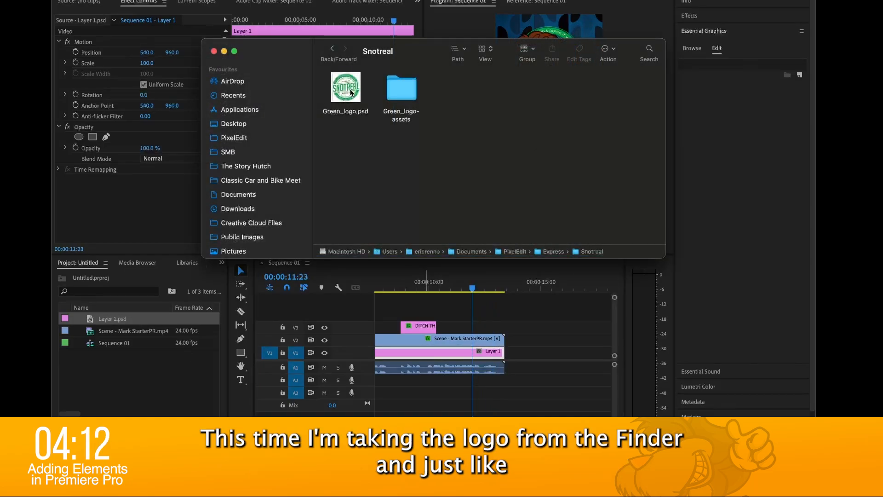
{"action": "left_click", "coordinate": [350, 92]}
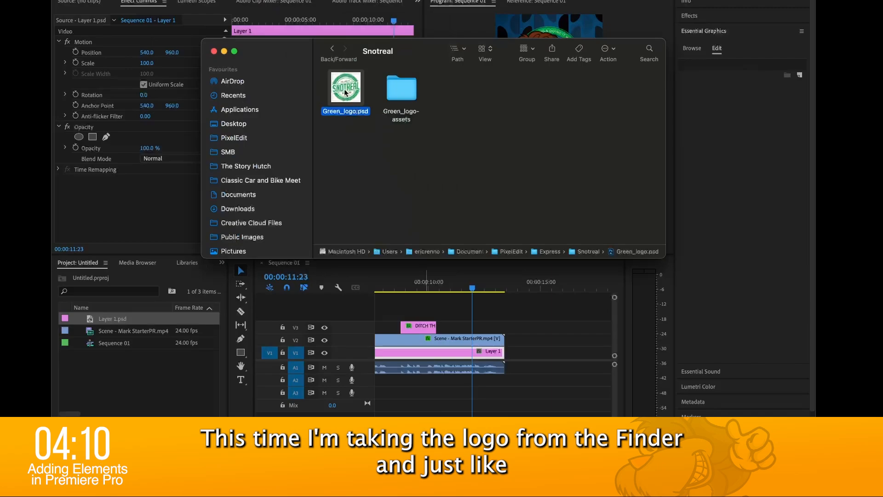
{"action": "left_click_drag", "start_coordinate": [346, 92], "coordinate": [452, 326]}
{"action": "left_click", "coordinate": [451, 289]}
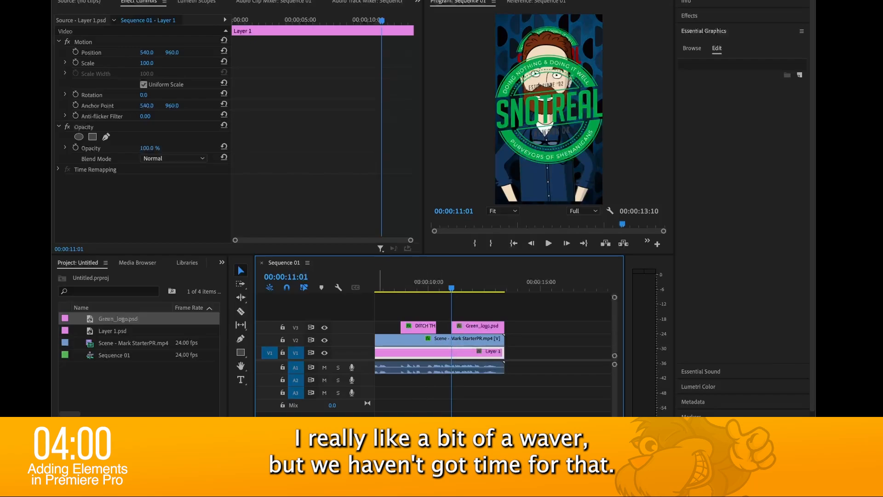
Step: Start the Green_logo clip at 00:00:11:23, scaled to 67 and lowered to vertical position 1463
{"action": "key", "text": "="}
{"action": "key", "text": "="}
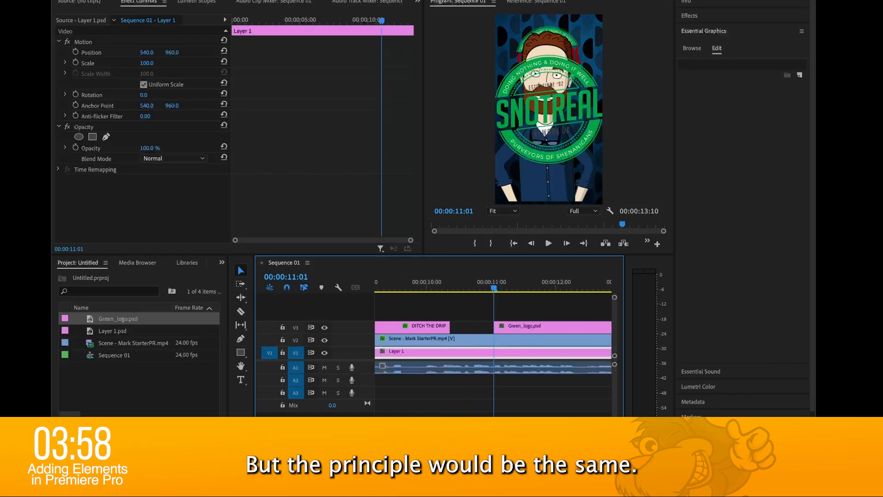
{"action": "key", "text": "="}
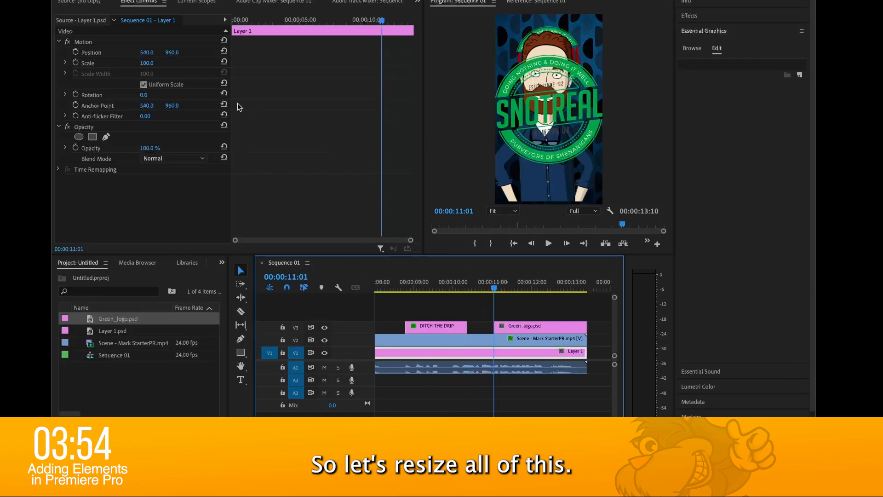
{"action": "left_click_drag", "start_coordinate": [161, 68], "coordinate": [142, 68]}
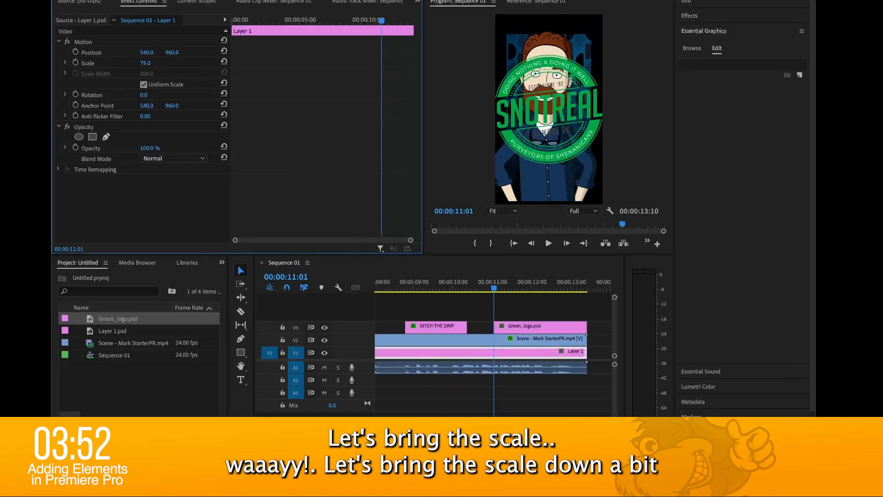
{"action": "key", "text": "ctrl+z"}
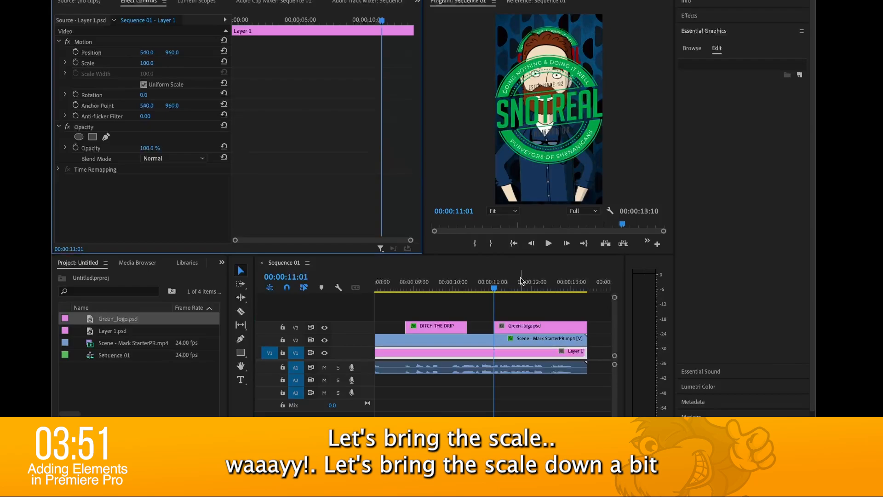
{"action": "left_click", "coordinate": [534, 327]}
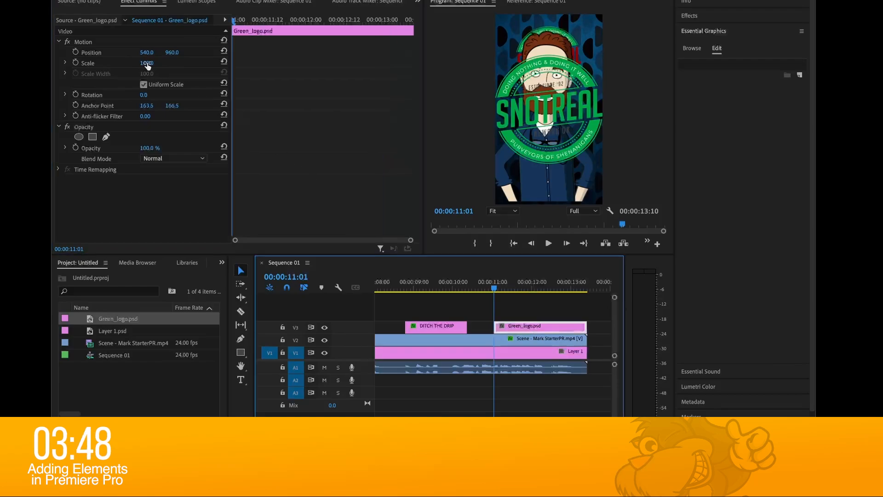
{"action": "left_click_drag", "start_coordinate": [144, 66], "coordinate": [233, 52]}
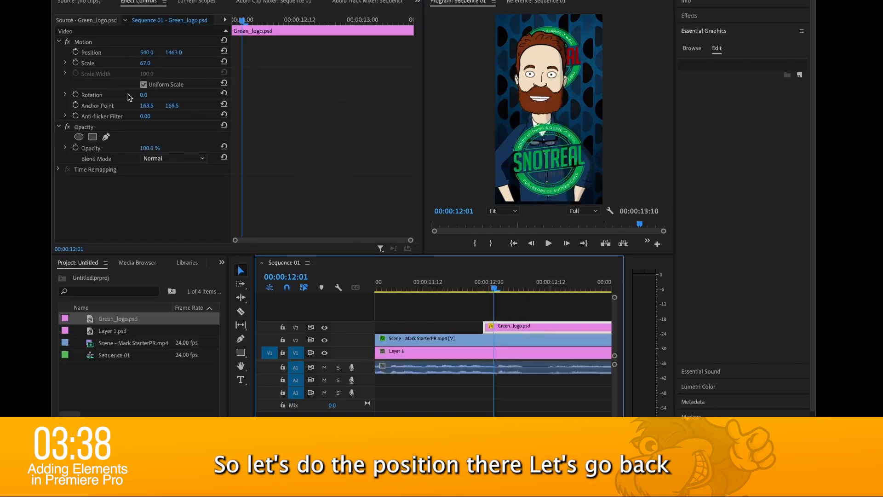
Step: Keyframe the logo's current position at 00:00:12:01 and its off-screen start at 00:00:11:23 with vertical position 2292
{"action": "left_click", "coordinate": [76, 52]}
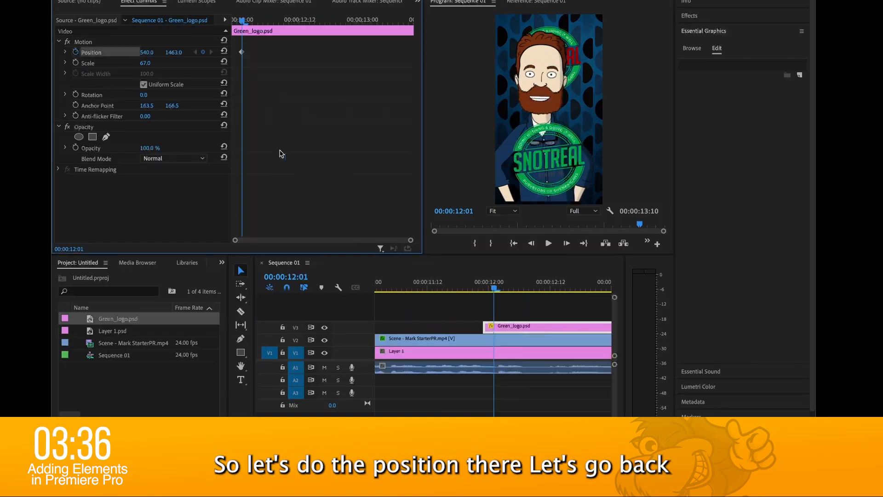
{"action": "left_click", "coordinate": [495, 291]}
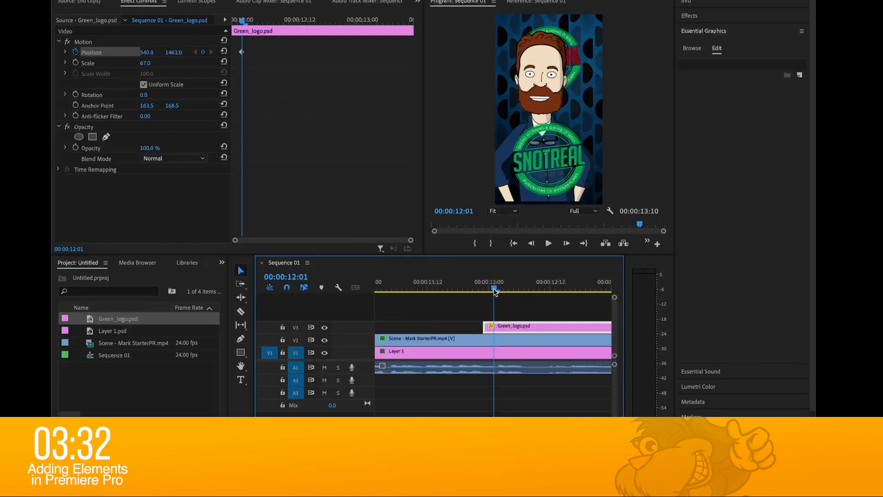
{"action": "left_click_drag", "start_coordinate": [495, 291], "coordinate": [485, 291]}
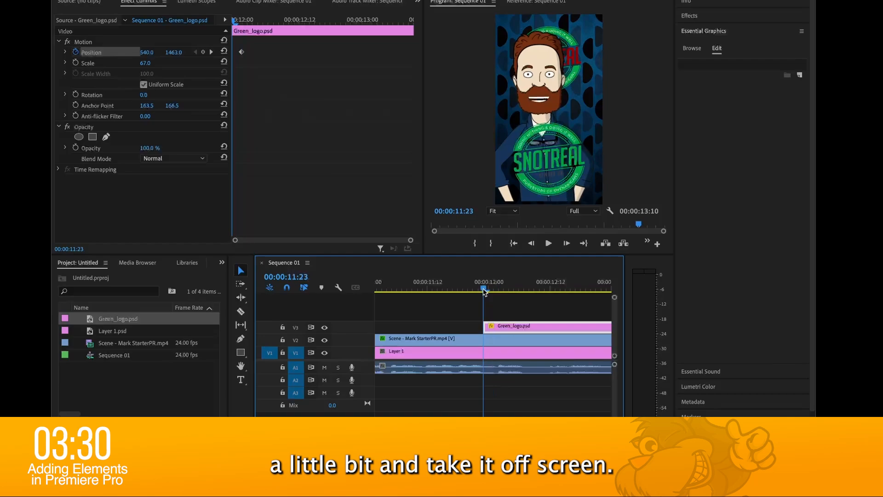
{"action": "mouse_move", "coordinate": [172, 53]}
{"action": "left_mouse_down"}
{"action": "mouse_move", "coordinate": [276, 54]}
{"action": "mouse_move", "coordinate": [177, 53]}
{"action": "left_mouse_up"}
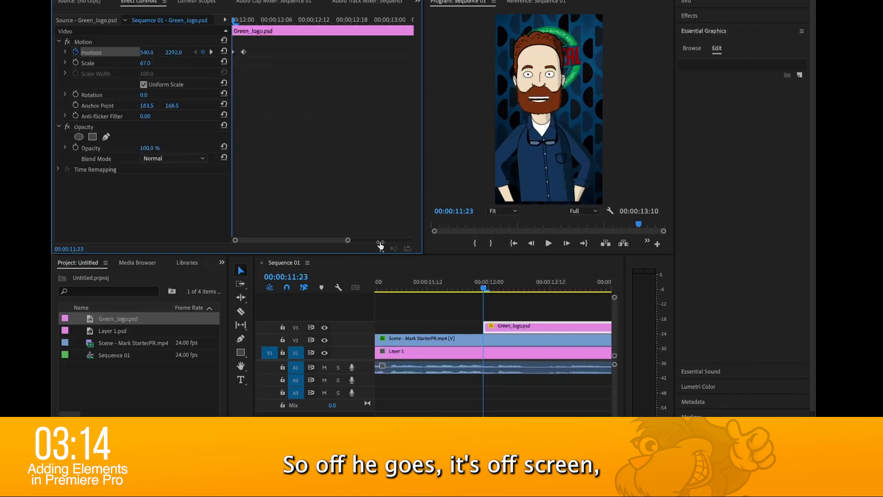
Step: Copy the logo's on-screen position keyframe to 00:00:12:00 and raise that copy to vertical position 1365 as an overshoot
{"action": "left_click_drag", "start_coordinate": [411, 240], "coordinate": [340, 242]}
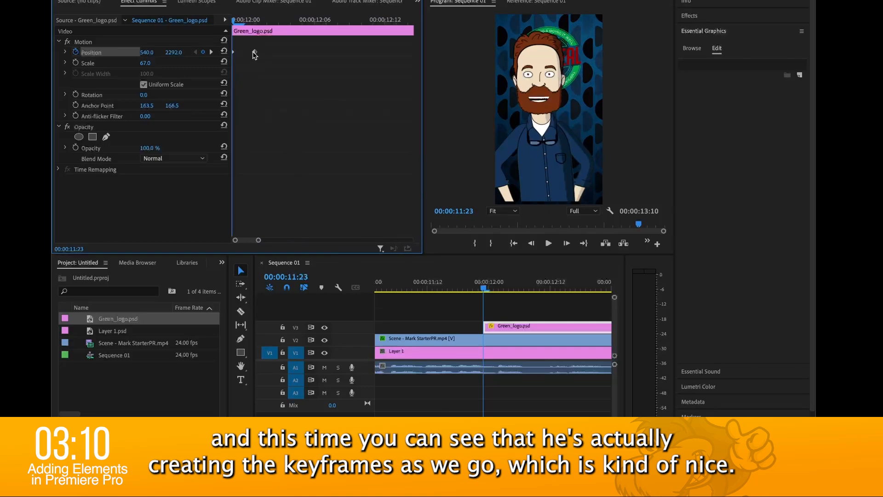
{"action": "right_click", "coordinate": [255, 52]}
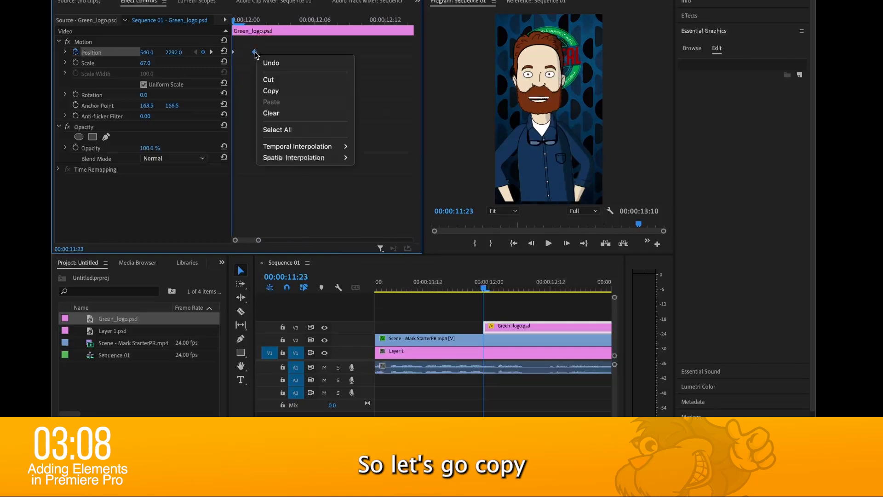
{"action": "left_click", "coordinate": [274, 95]}
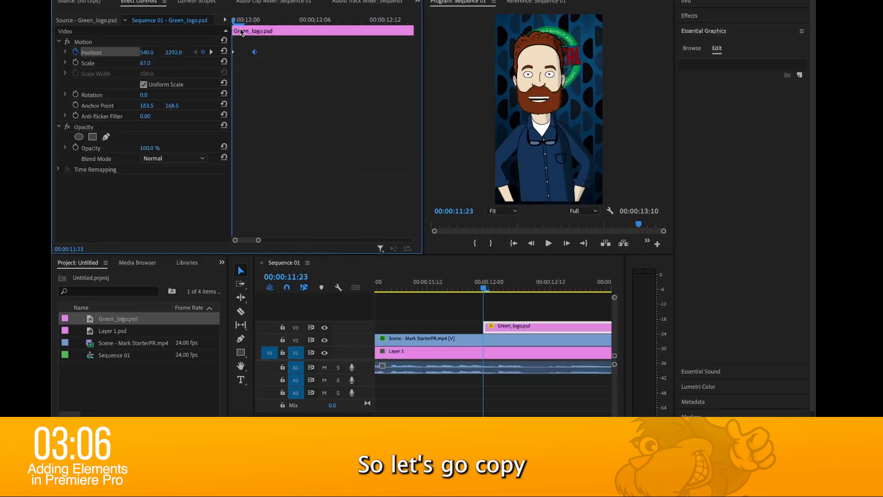
{"action": "left_click_drag", "start_coordinate": [239, 22], "coordinate": [241, 23]}
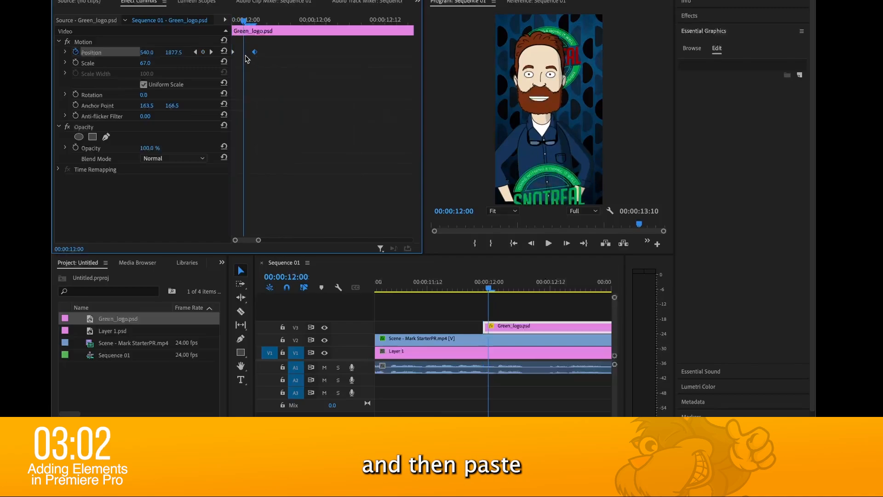
{"action": "right_click", "coordinate": [246, 57]}
{"action": "left_click", "coordinate": [260, 104]}
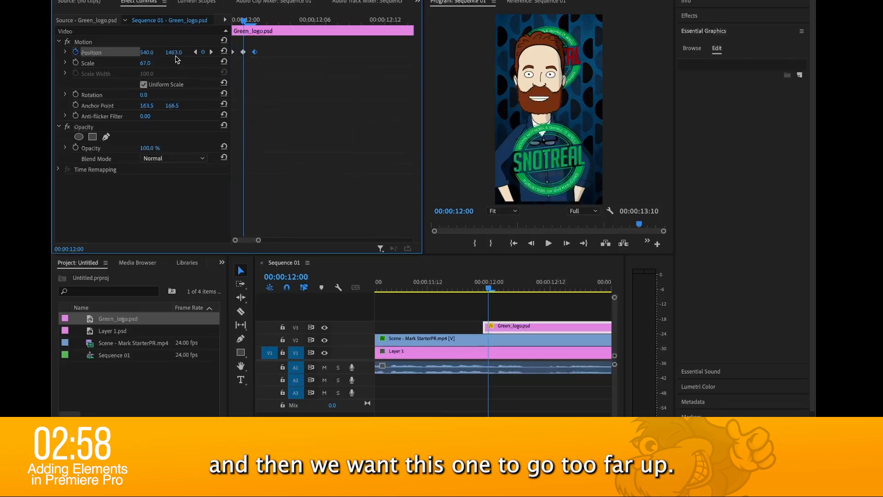
{"action": "left_click_drag", "start_coordinate": [174, 55], "coordinate": [129, 55]}
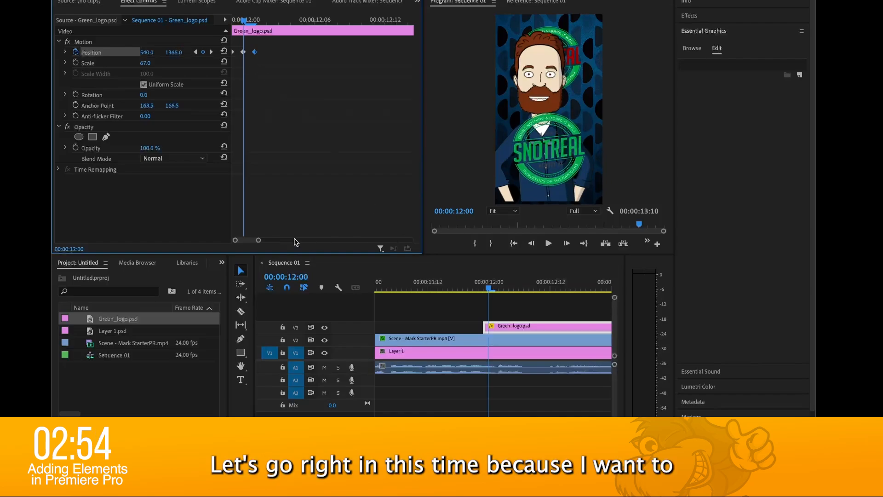
Step: Move the logo's last position keyframe to 00:00:12:03 and paste a position keyframe at 00:00:12:01 for the downward bounce
{"action": "left_click_drag", "start_coordinate": [258, 241], "coordinate": [247, 240]}
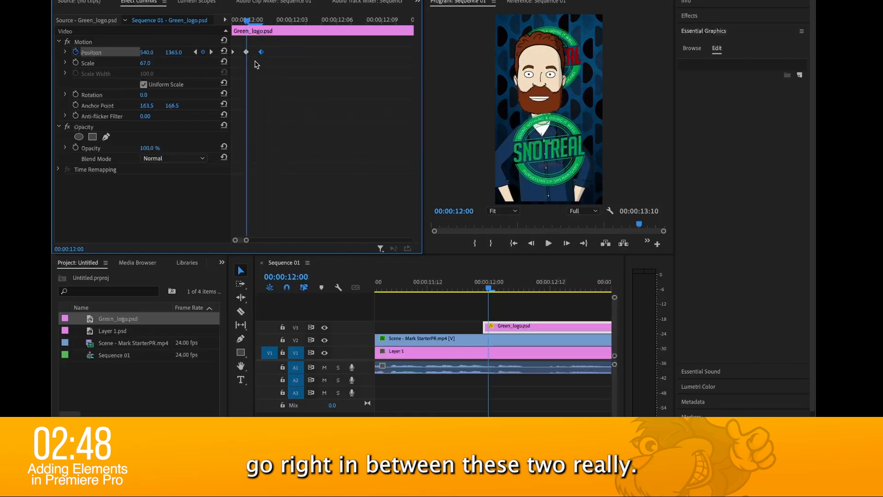
{"action": "left_click_drag", "start_coordinate": [263, 53], "coordinate": [286, 54]}
{"action": "left_click", "coordinate": [261, 21]}
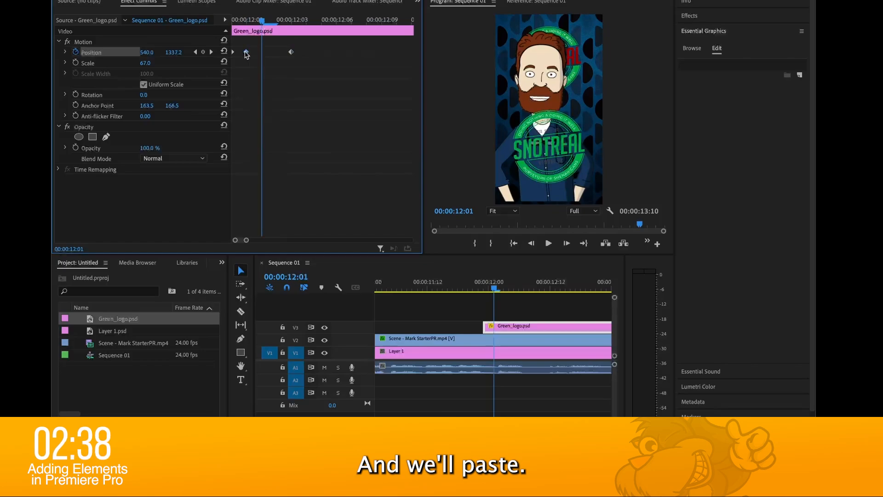
{"action": "key", "text": "ctrl+v"}
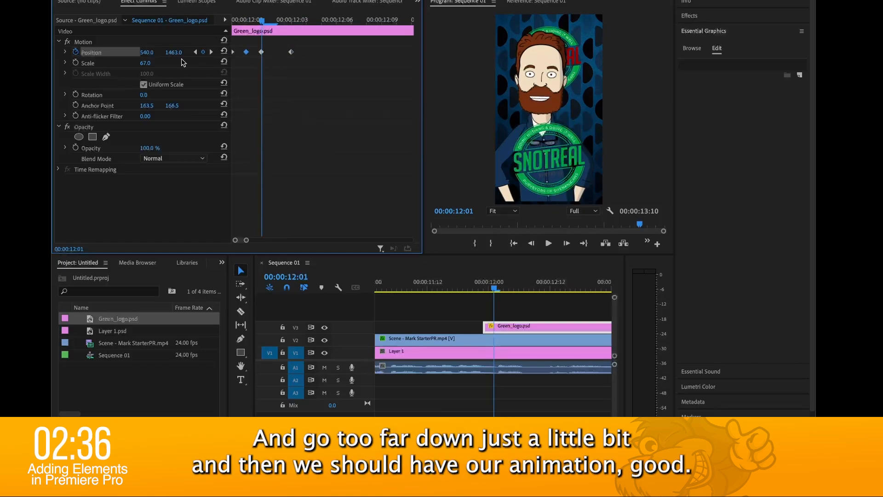
{"action": "left_click_drag", "start_coordinate": [171, 56], "coordinate": [177, 53]}
Step: Play back the logo's pop-up bounce animation from the start of its clip
{"action": "left_click_drag", "start_coordinate": [261, 27], "coordinate": [214, 25]}
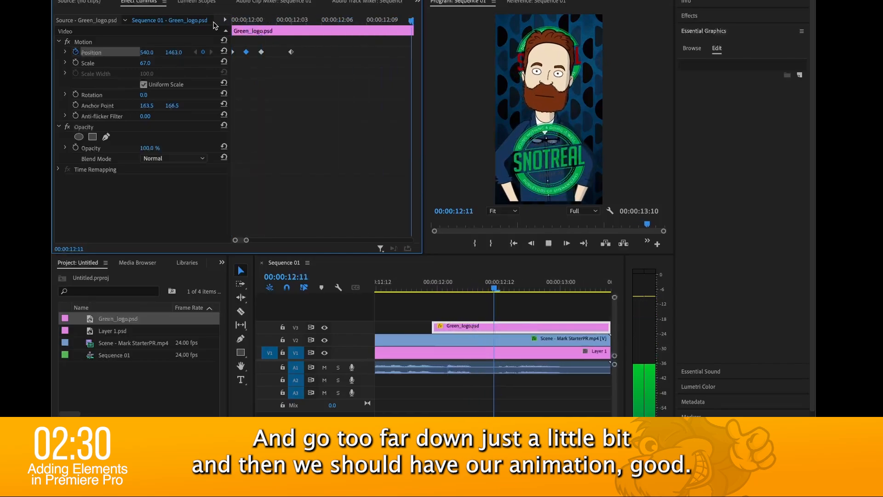
{"action": "key", "text": "space"}
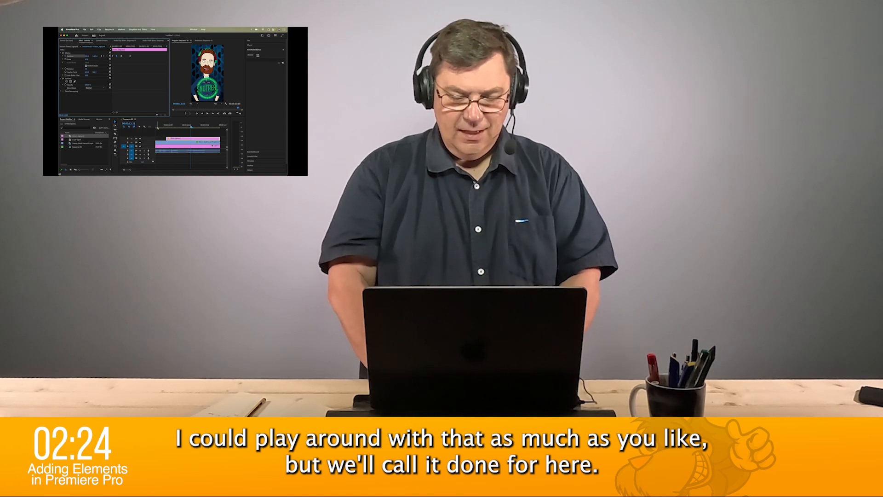
{"action": "left_click", "coordinate": [157, 126]}
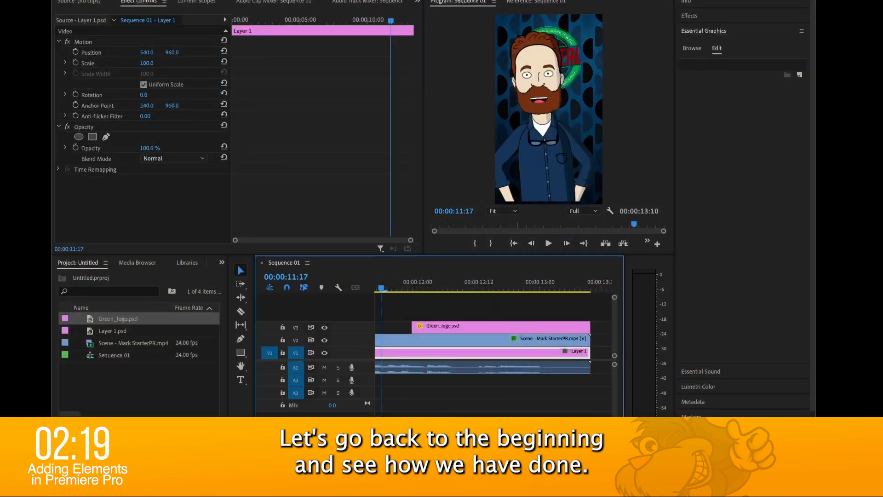
Step: Play the whole sequence from 00:00:00:00 to review the text, logo and character together
{"action": "key", "text": "minus"}
{"action": "key", "text": "minus"}
{"action": "key", "text": "minus"}
{"action": "key", "text": "minus"}
{"action": "key", "text": "minus"}
{"action": "key", "text": "minus"}
{"action": "key", "text": "minus"}
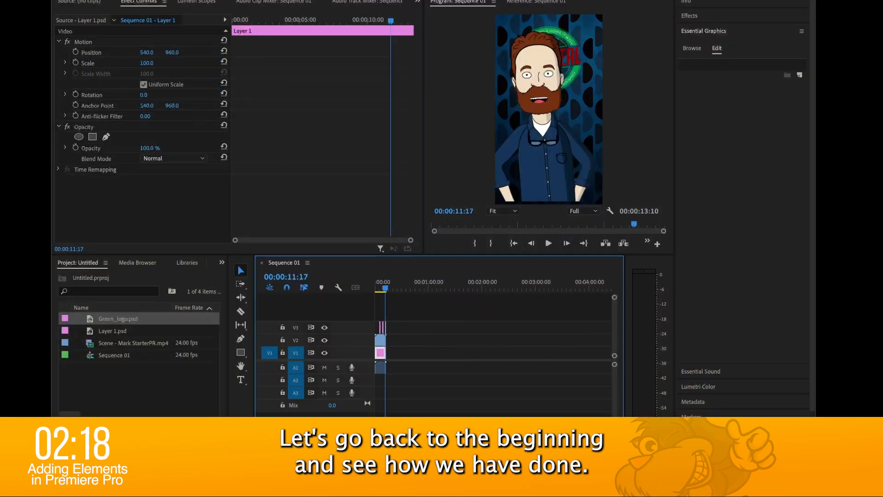
{"action": "key", "text": "equal"}
{"action": "key", "text": "equal"}
{"action": "left_click_drag", "start_coordinate": [406, 285], "coordinate": [375, 284]}
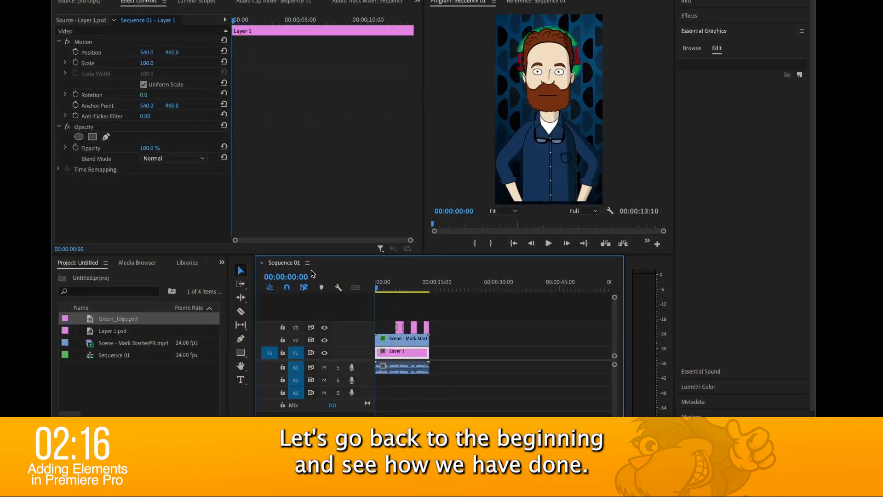
{"action": "left_click", "coordinate": [547, 244]}
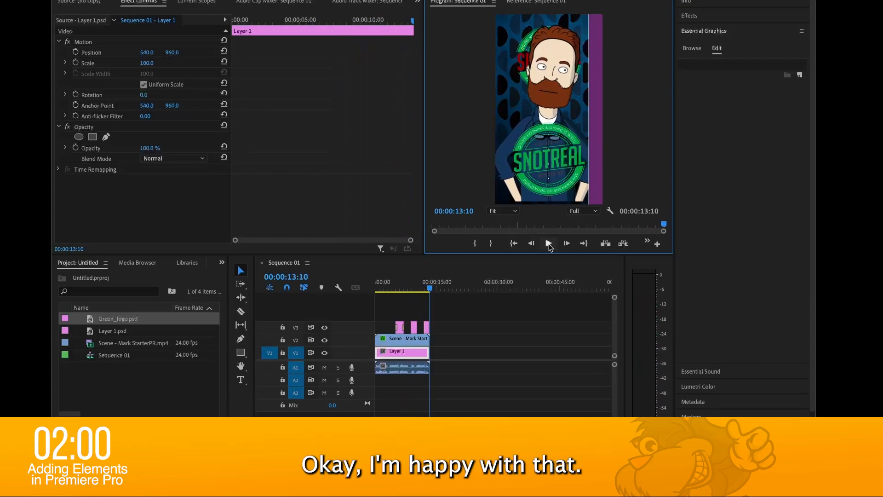
Step: Set the vertical position of the Scene - Mark StarterPR.mp4 clip to 960 to realign the character with the frame
{"action": "left_click_drag", "start_coordinate": [427, 285], "coordinate": [418, 289]}
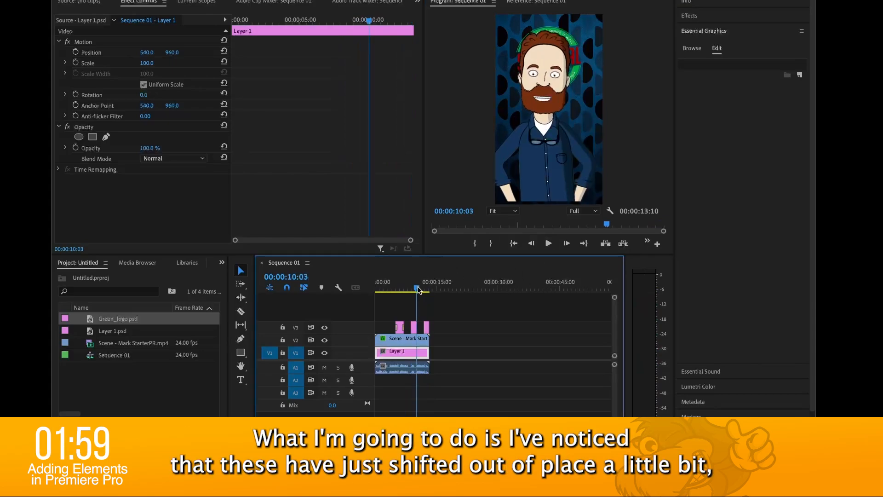
{"action": "left_click", "coordinate": [405, 340]}
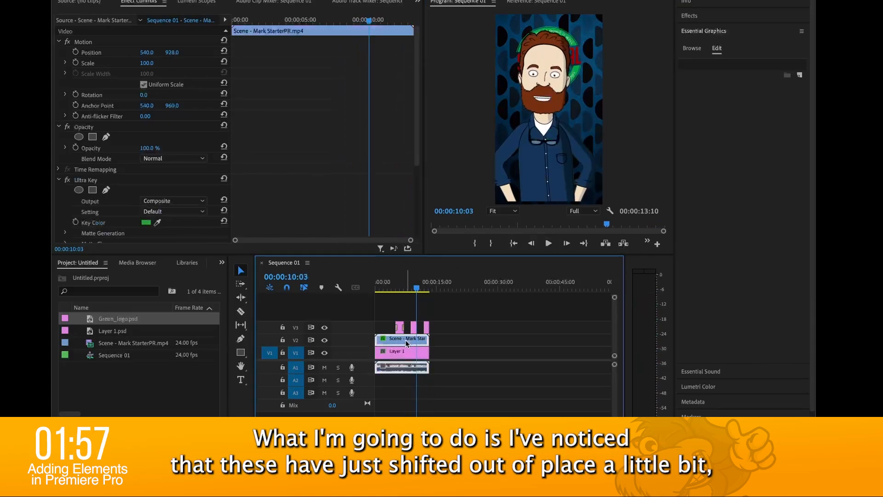
{"action": "left_click", "coordinate": [170, 52]}
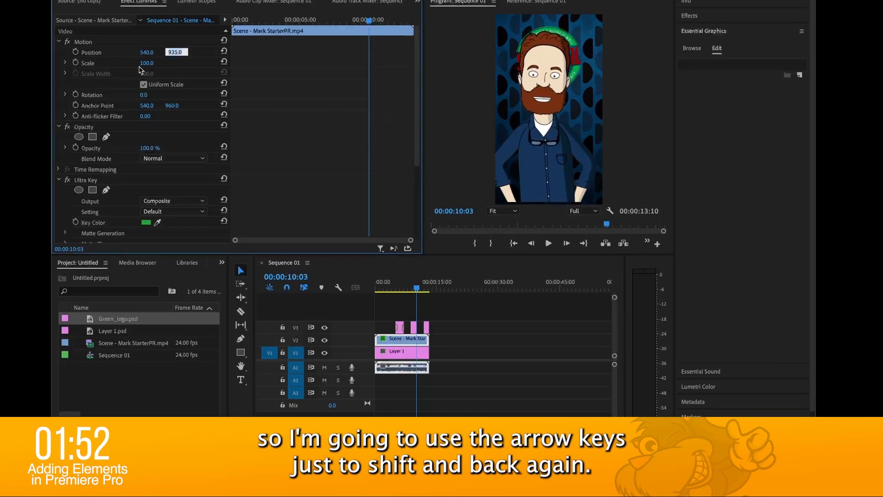
{"action": "key", "text": "shift+Up"}
{"action": "key", "text": "shift+Up"}
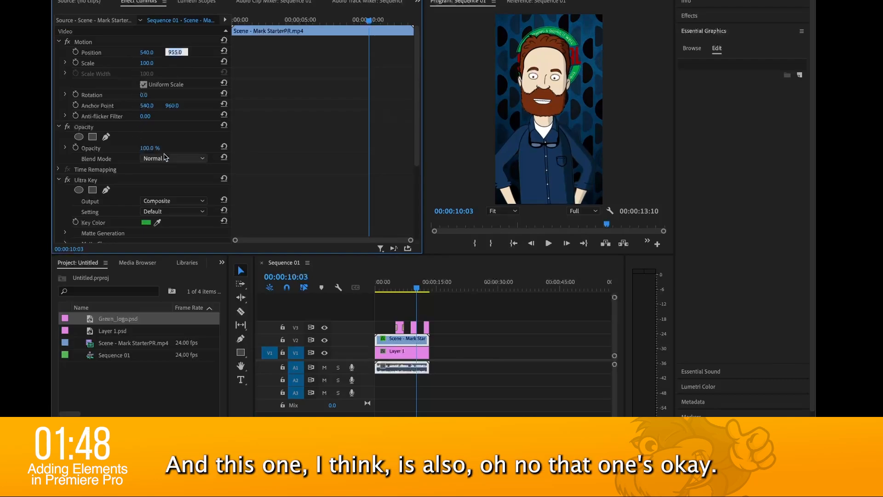
{"action": "left_click", "coordinate": [413, 358]}
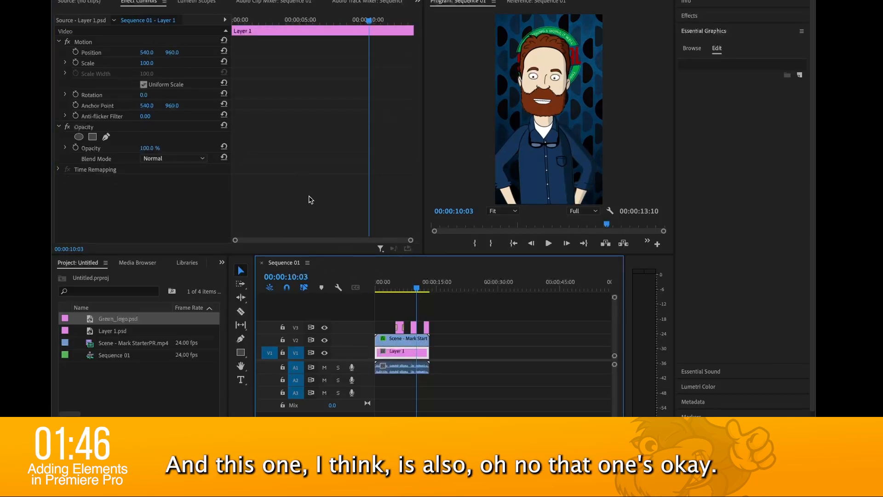
{"action": "left_click", "coordinate": [414, 342]}
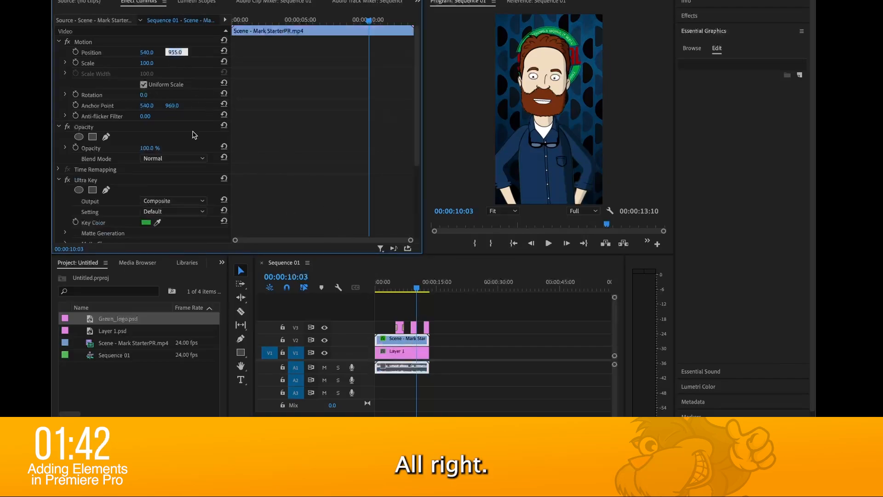
{"action": "key", "text": "Up"}
{"action": "key", "text": "Up"}
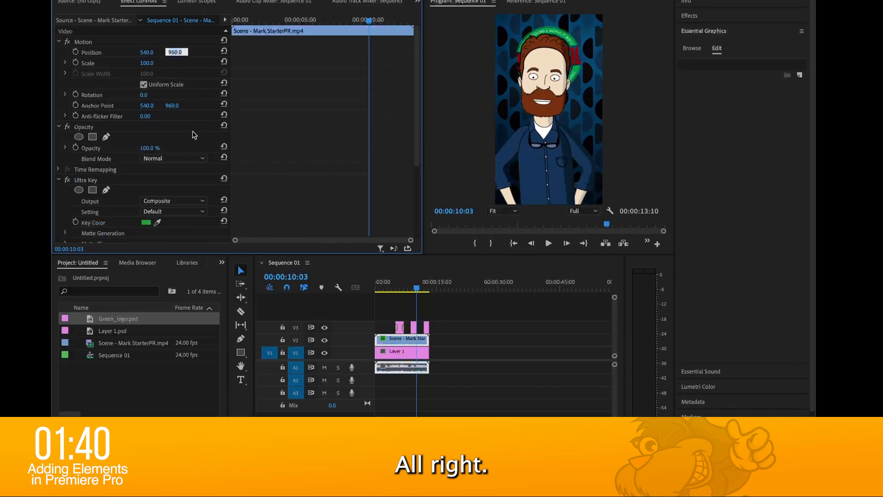
Step: Preview Particles.mov from the Devine folder and add it to the timeline on track V4, after the existing clips
{"action": "key", "text": "Up"}
{"action": "left_click", "coordinate": [393, 288]}
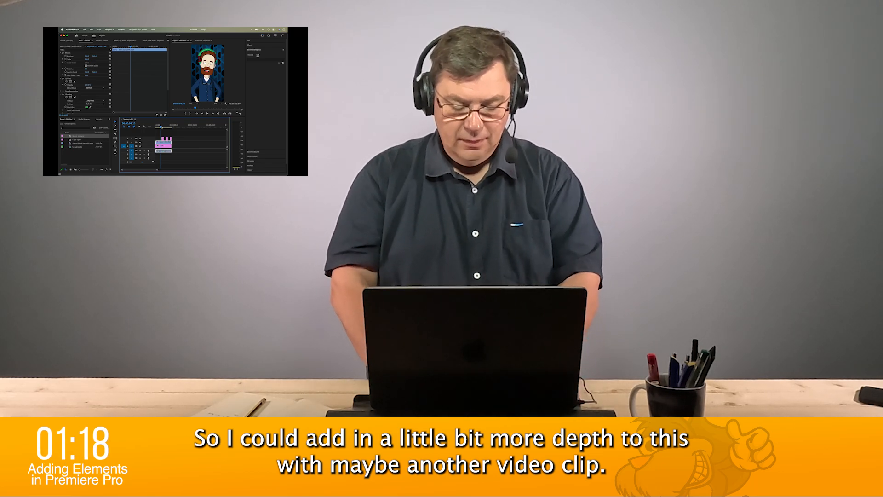
{"action": "left_click", "coordinate": [133, 101]}
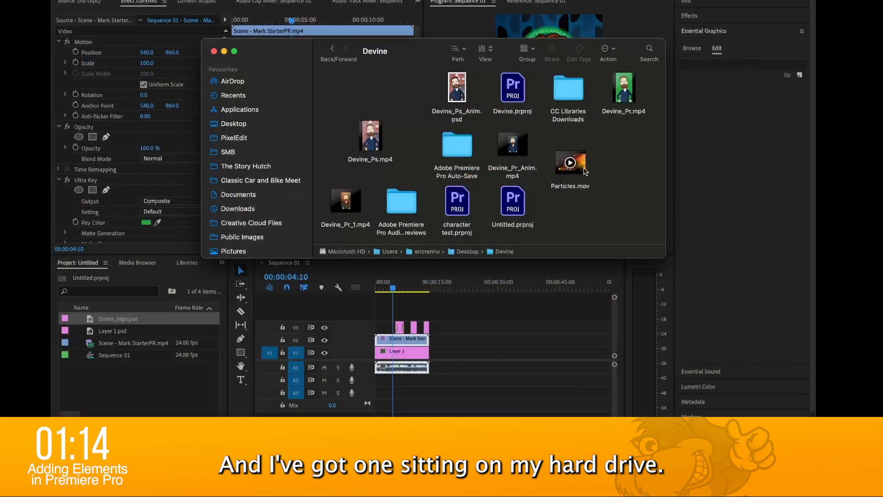
{"action": "key", "text": "space"}
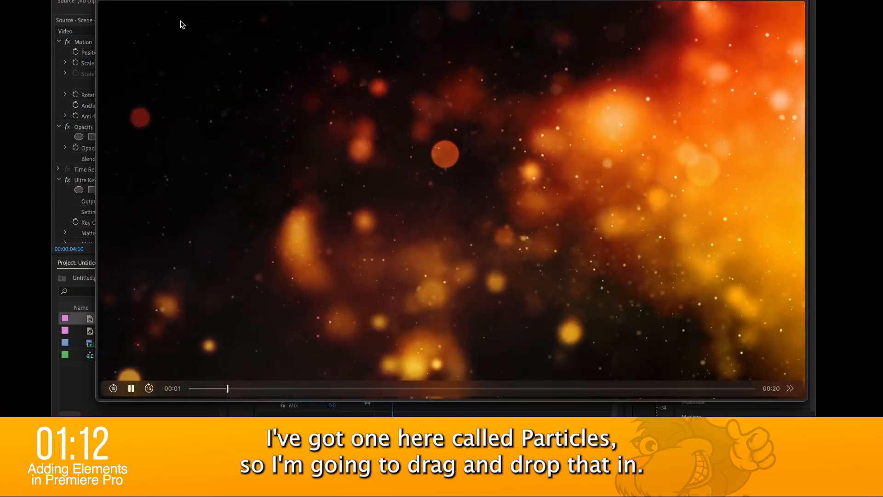
{"action": "key", "text": "space"}
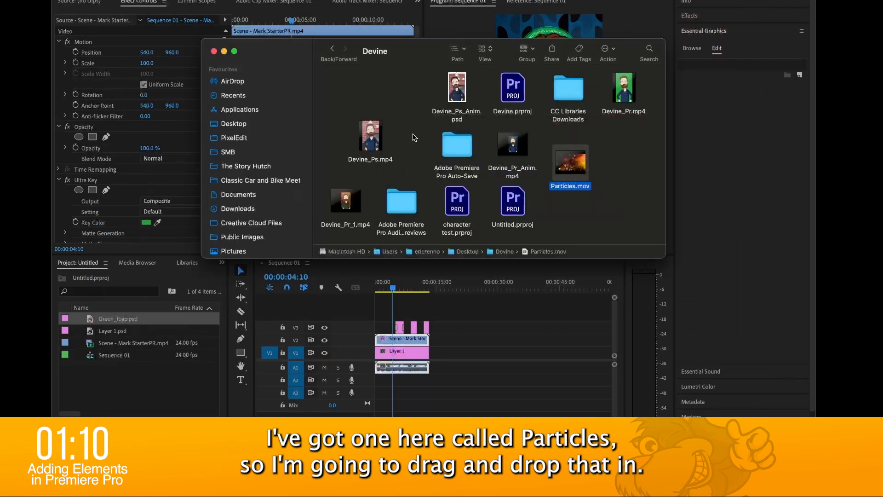
{"action": "left_click_drag", "start_coordinate": [554, 164], "coordinate": [523, 322]}
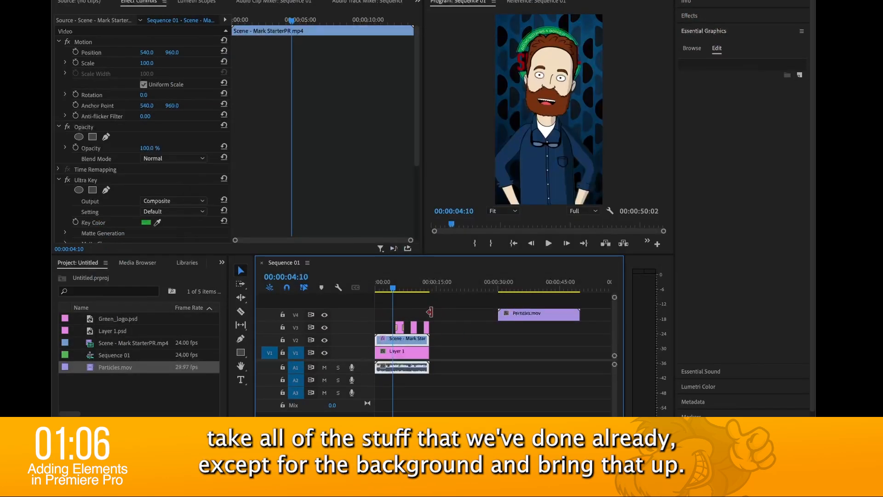
Step: Raise the character, text and logo clips one track and place Particles.mov on V2 at the sequence start, behind the character
{"action": "left_click_drag", "start_coordinate": [422, 336], "coordinate": [392, 331]}
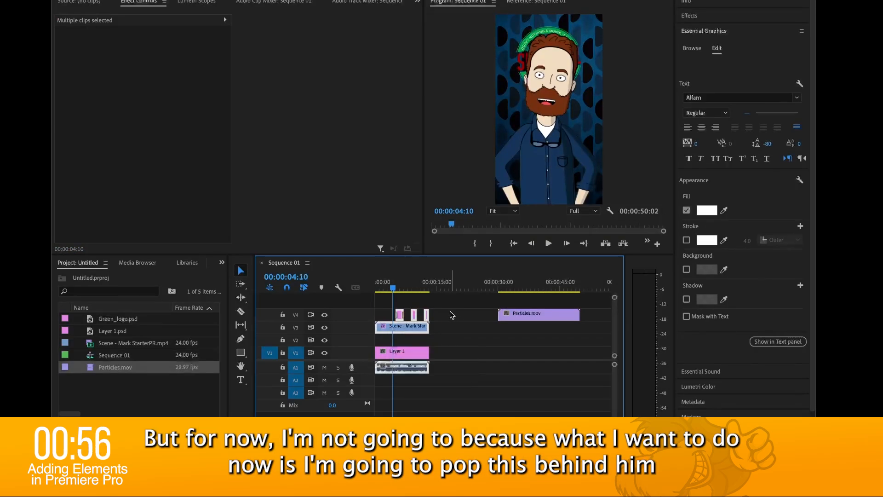
{"action": "left_click_drag", "start_coordinate": [540, 317], "coordinate": [414, 338]}
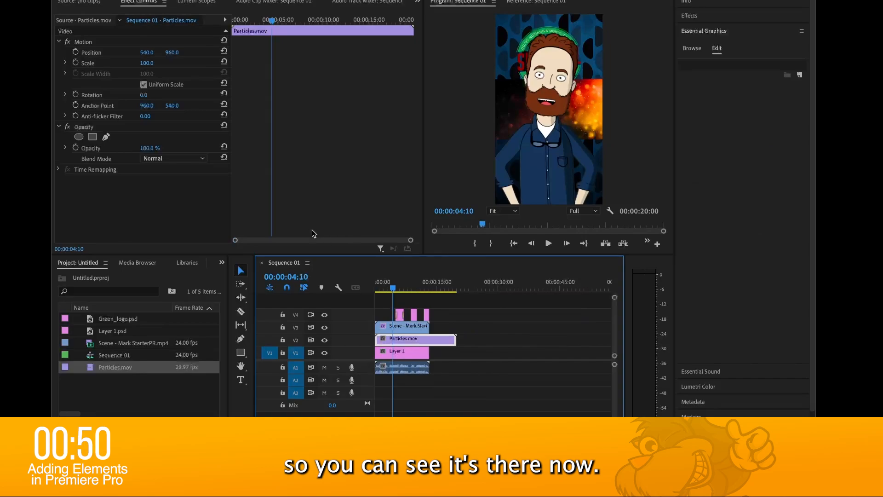
Step: Rotate the Particles.mov clip 90° and scale it up to 193 so it fills the vertical frame
{"action": "left_click", "coordinate": [144, 95]}
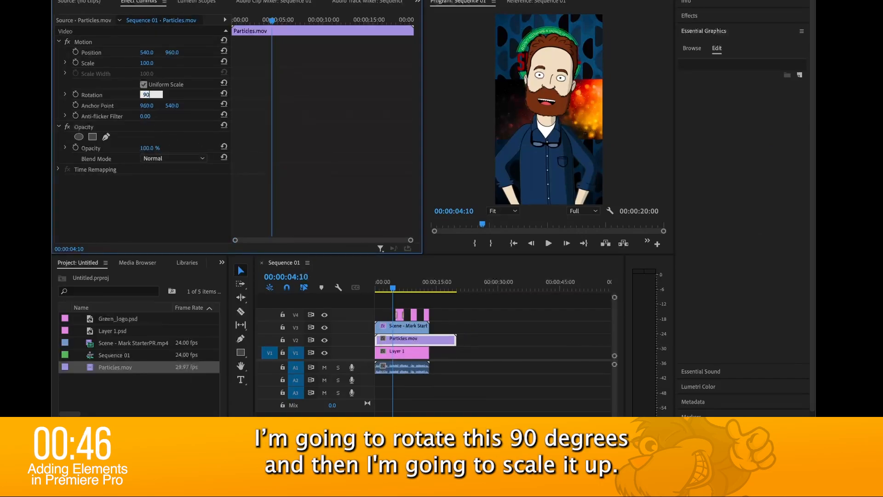
{"action": "key", "text": "Return"}
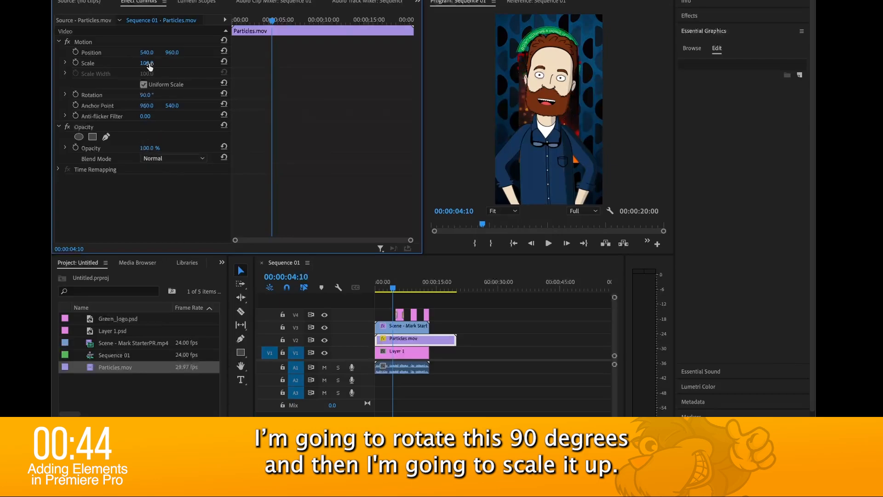
{"action": "left_click_drag", "start_coordinate": [146, 63], "coordinate": [190, 63]}
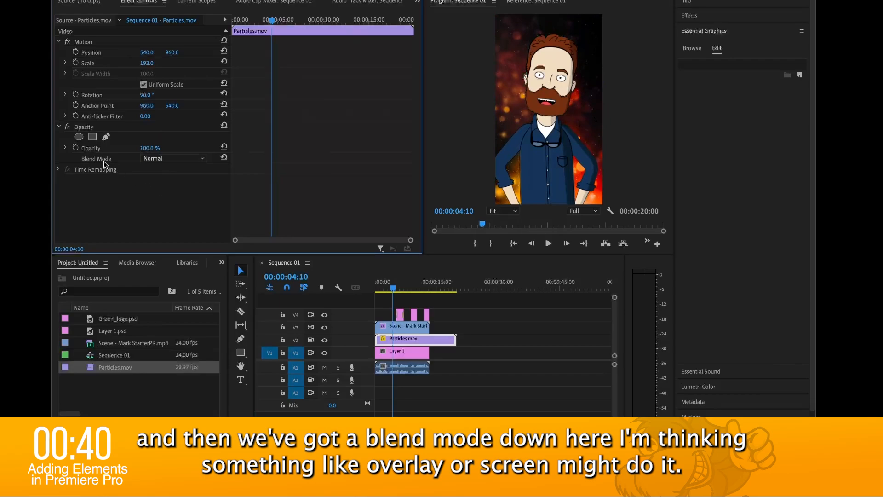
Step: Try the Overlay blend mode on the Particles.mov clip and settle on Screen instead
{"action": "left_click", "coordinate": [169, 158]}
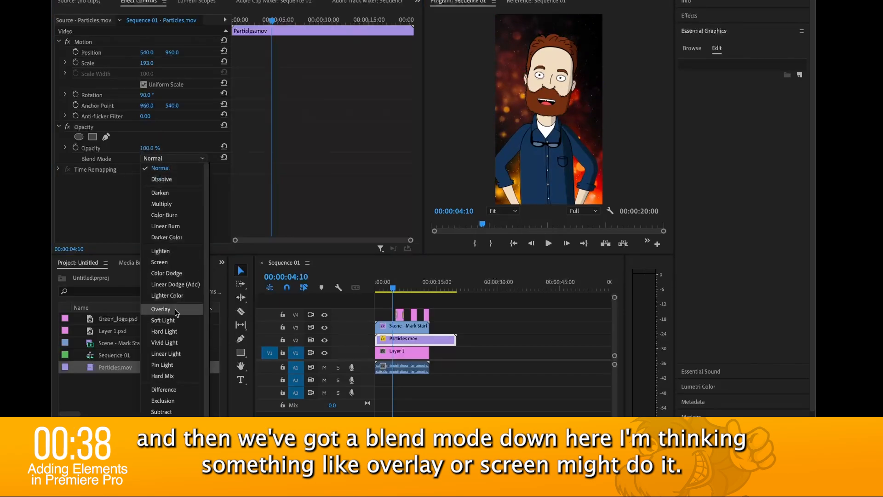
{"action": "left_click", "coordinate": [175, 309]}
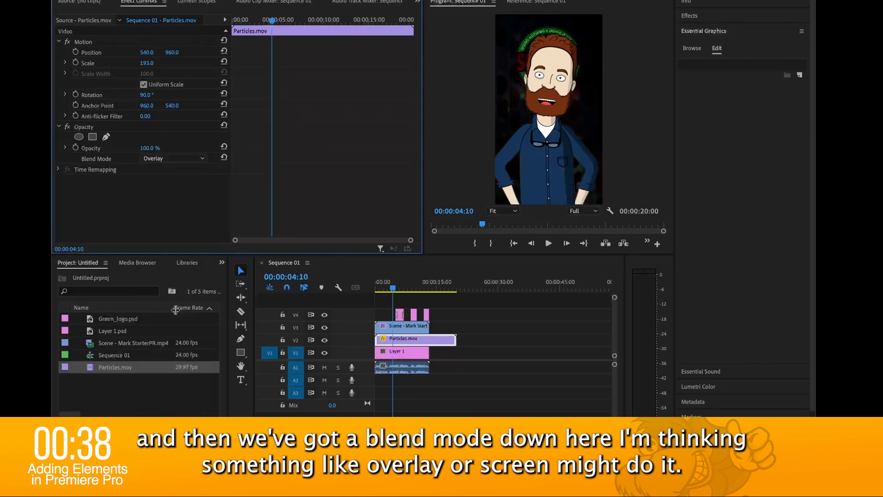
{"action": "left_click", "coordinate": [168, 159]}
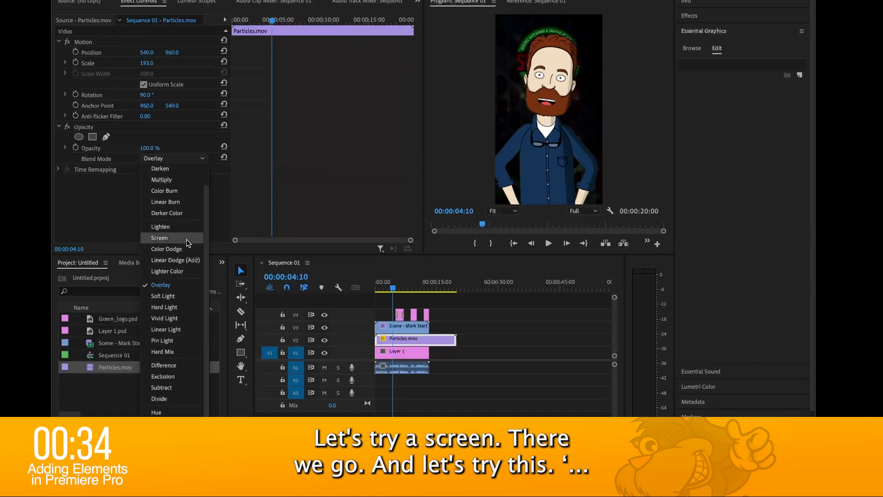
{"action": "left_click", "coordinate": [159, 237]}
Step: Play the sequence from 00:00:00:00 to review the blended particles behind the character
{"action": "left_click_drag", "start_coordinate": [393, 289], "coordinate": [370, 290]}
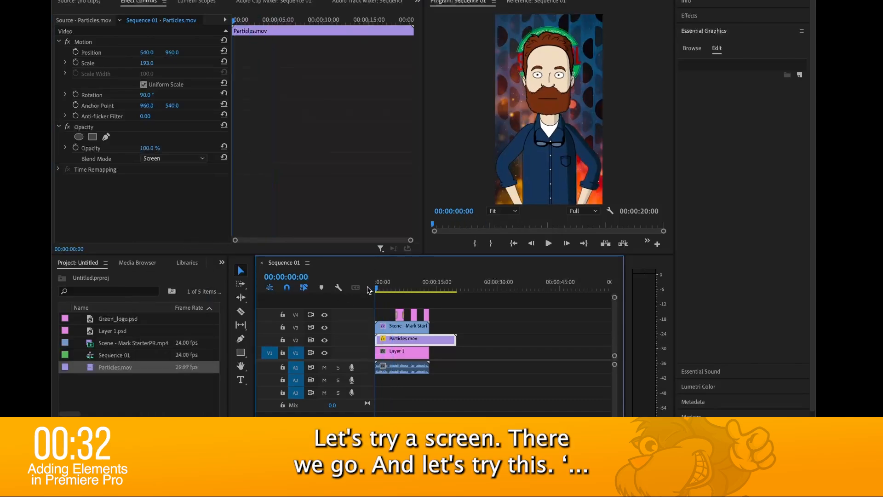
{"action": "key", "text": "space"}
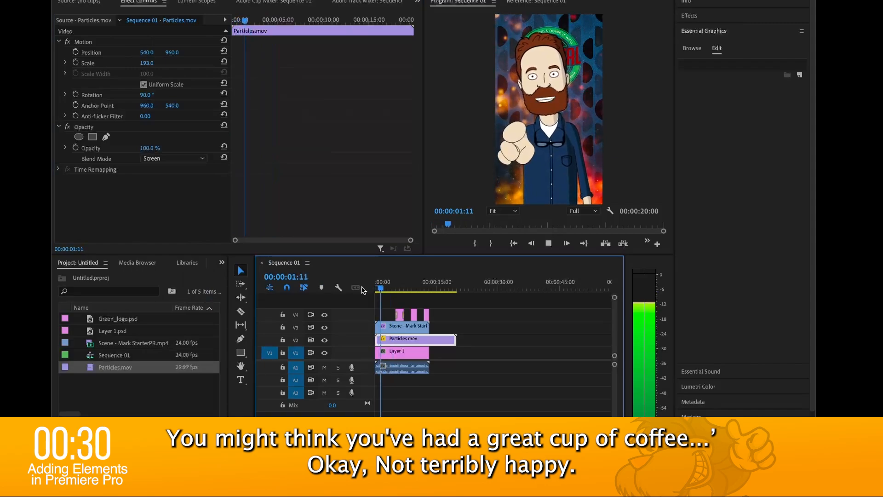
{"action": "key", "text": "space"}
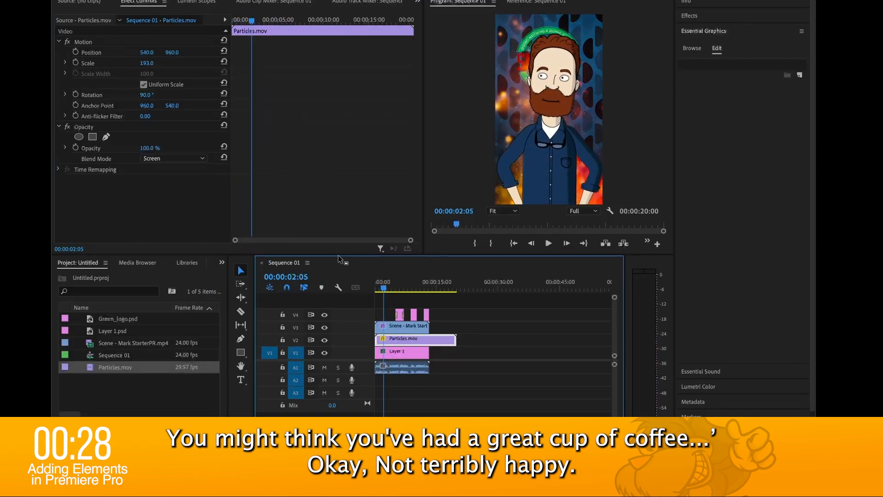
Step: Set the Particles.mov clip's rotation to -90° and its opacity to 30%
{"action": "left_click", "coordinate": [151, 95]}
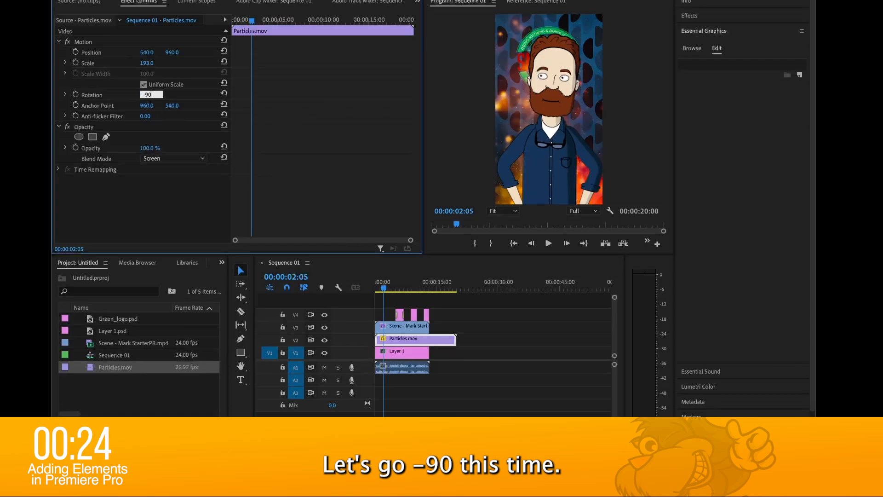
{"action": "type", "text": "-90"}
{"action": "key", "text": "Return"}
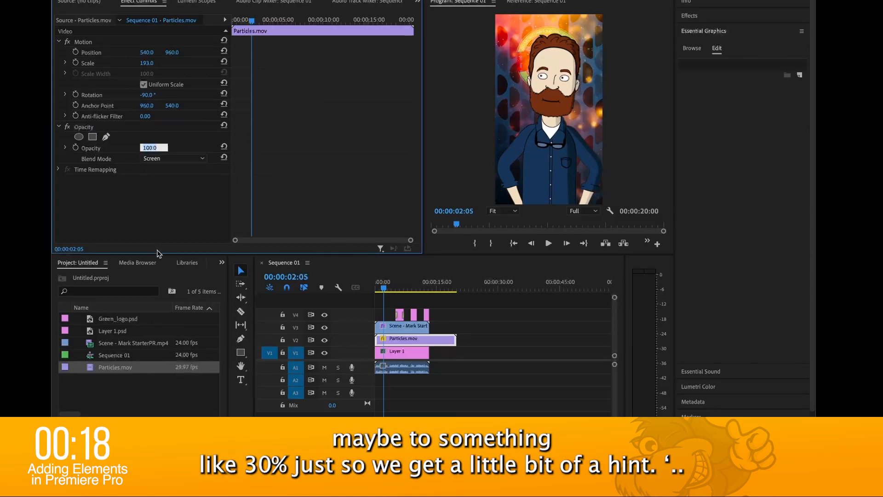
{"action": "key", "text": "Return"}
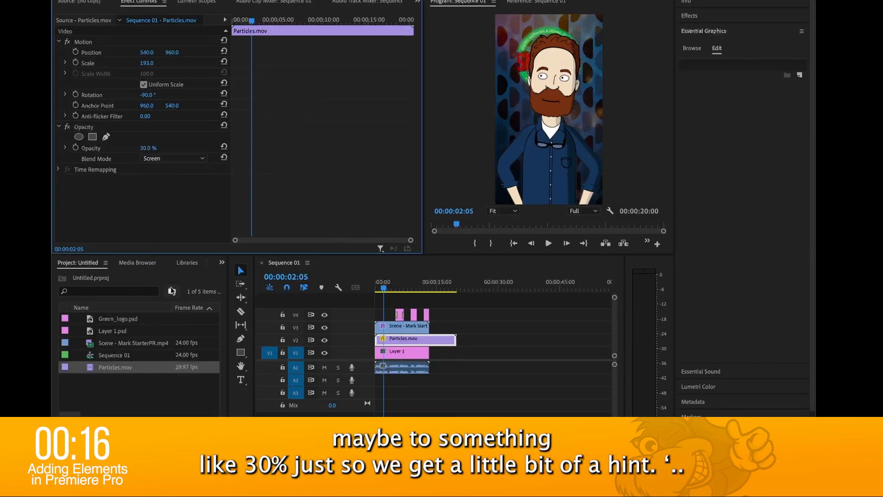
Step: Play the sequence from 00:00:02:05 to check the fainter particles against the character and background
{"action": "key", "text": "space"}
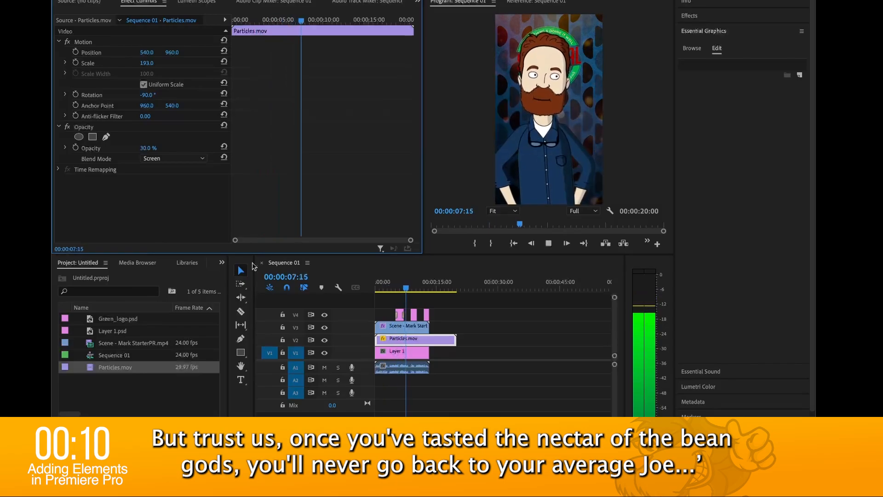
{"action": "key", "text": "space"}
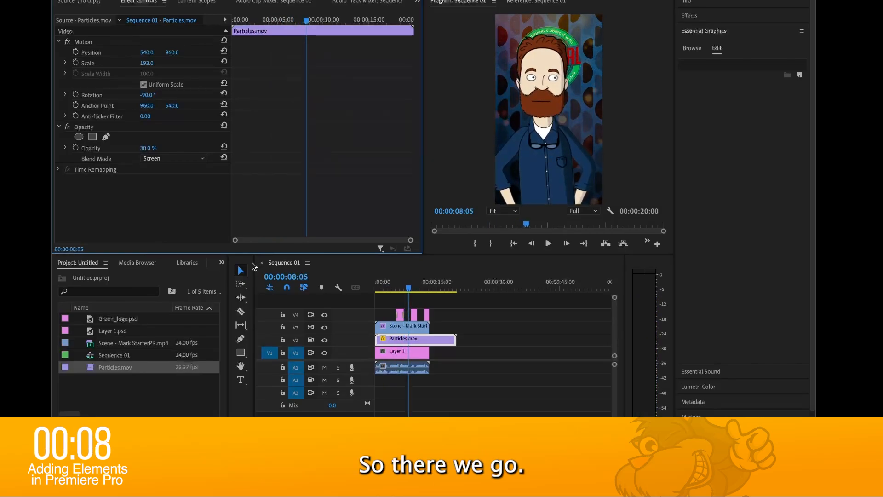